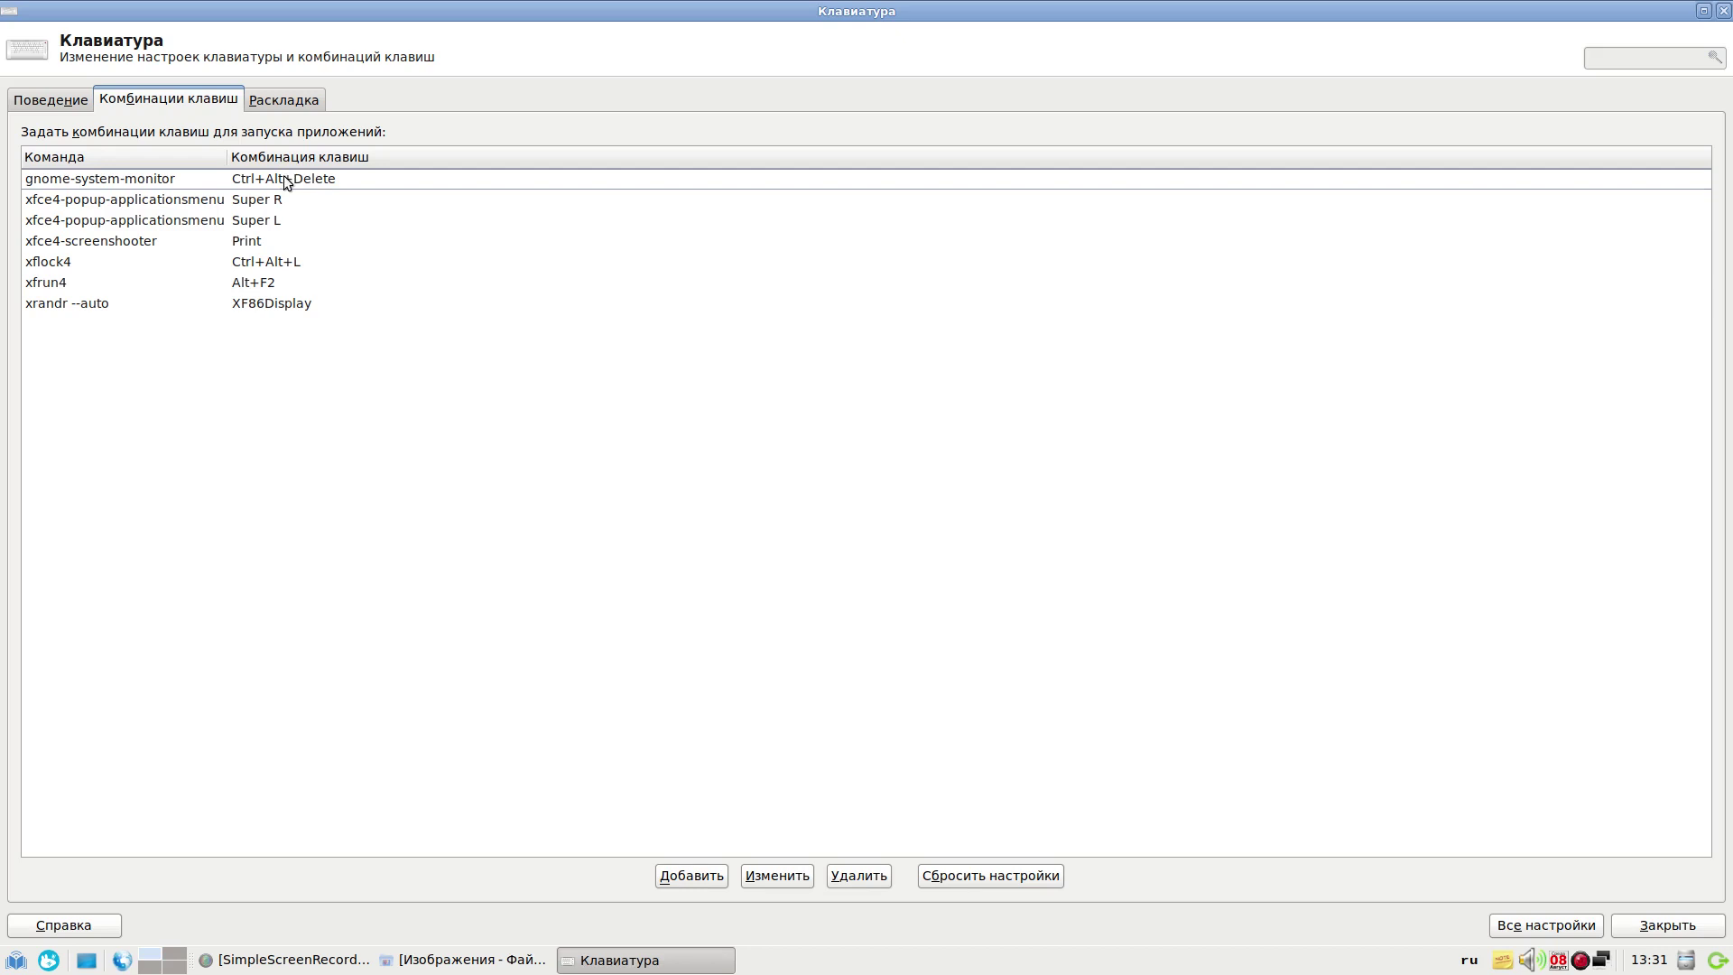
Copy the xfce4-screenshooter command from the shortcut assigned to Print, leaving that shortcut unedited
{"action": "double_click", "coordinate": [56, 247]}
{"action": "key", "text": "ctrl+c"}
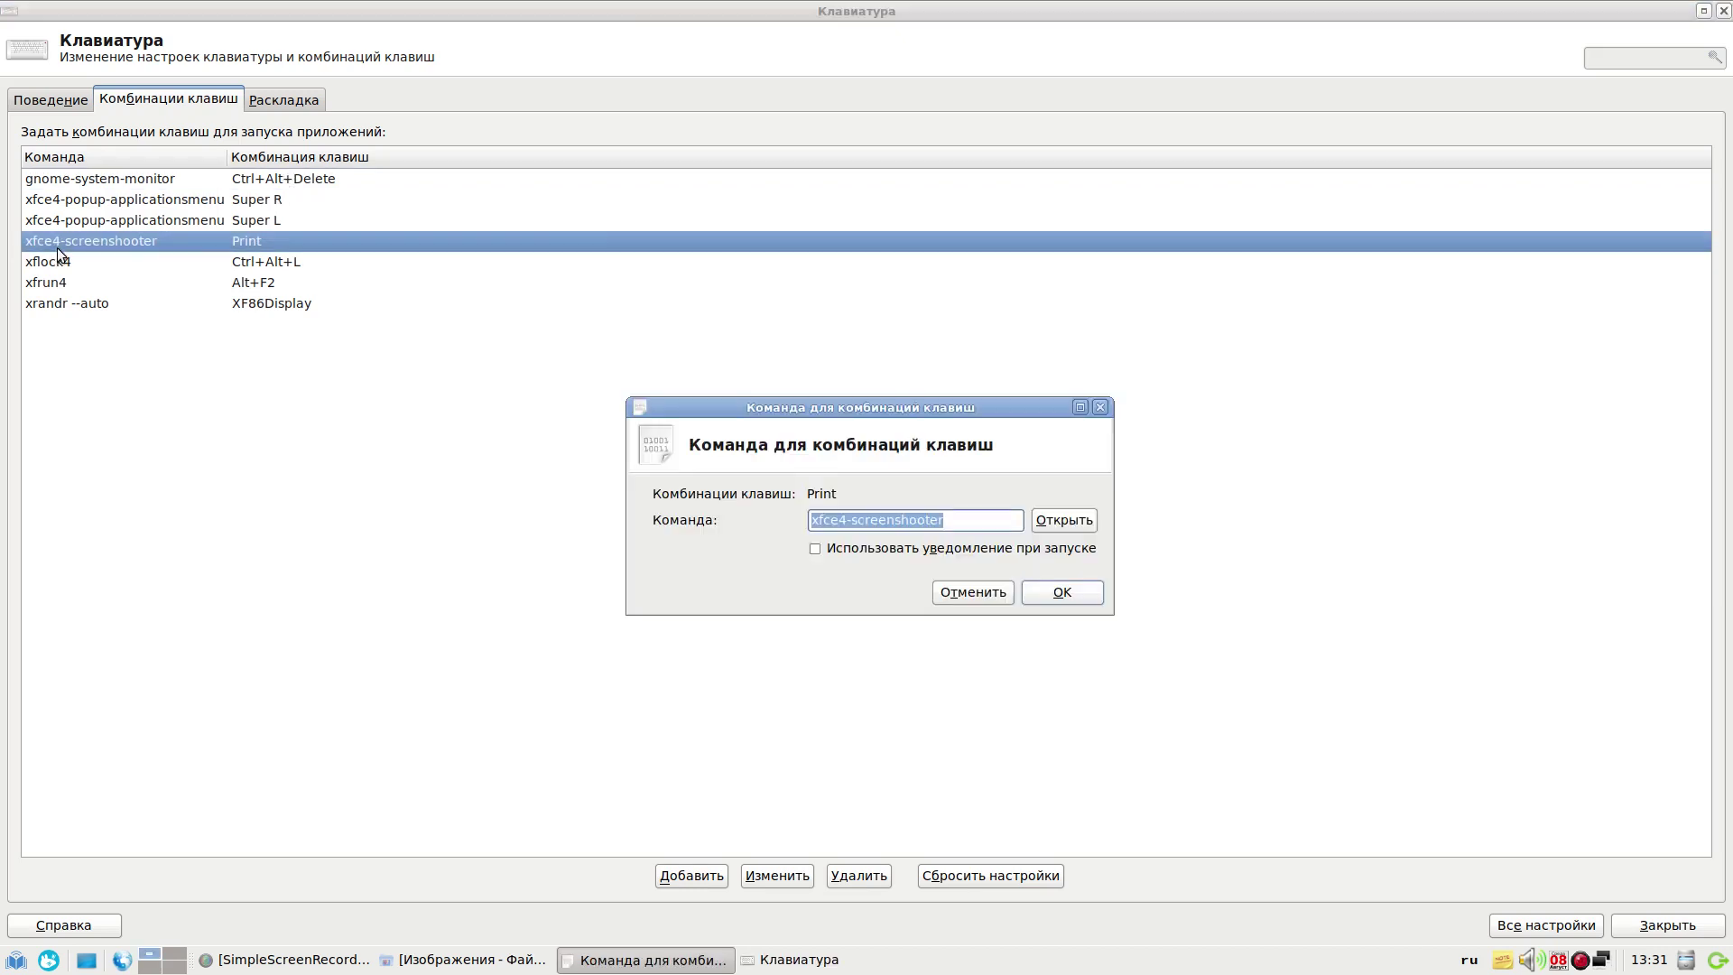
{"action": "right_click", "coordinate": [871, 523]}
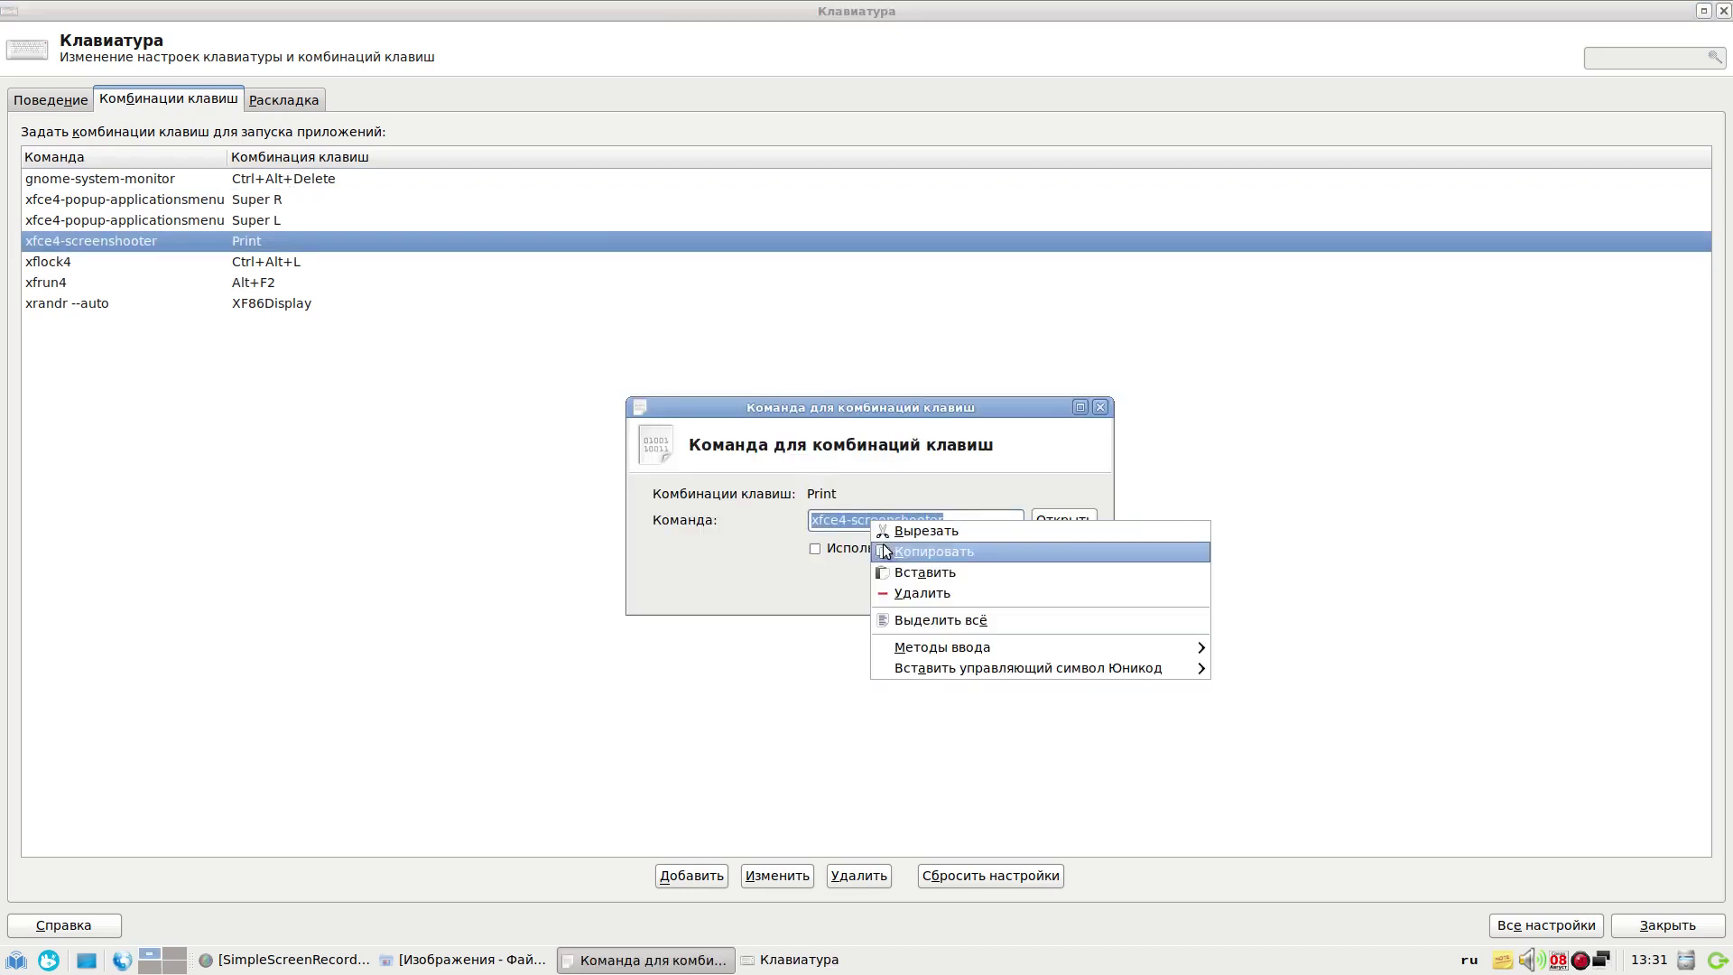
{"action": "left_click", "coordinate": [938, 541]}
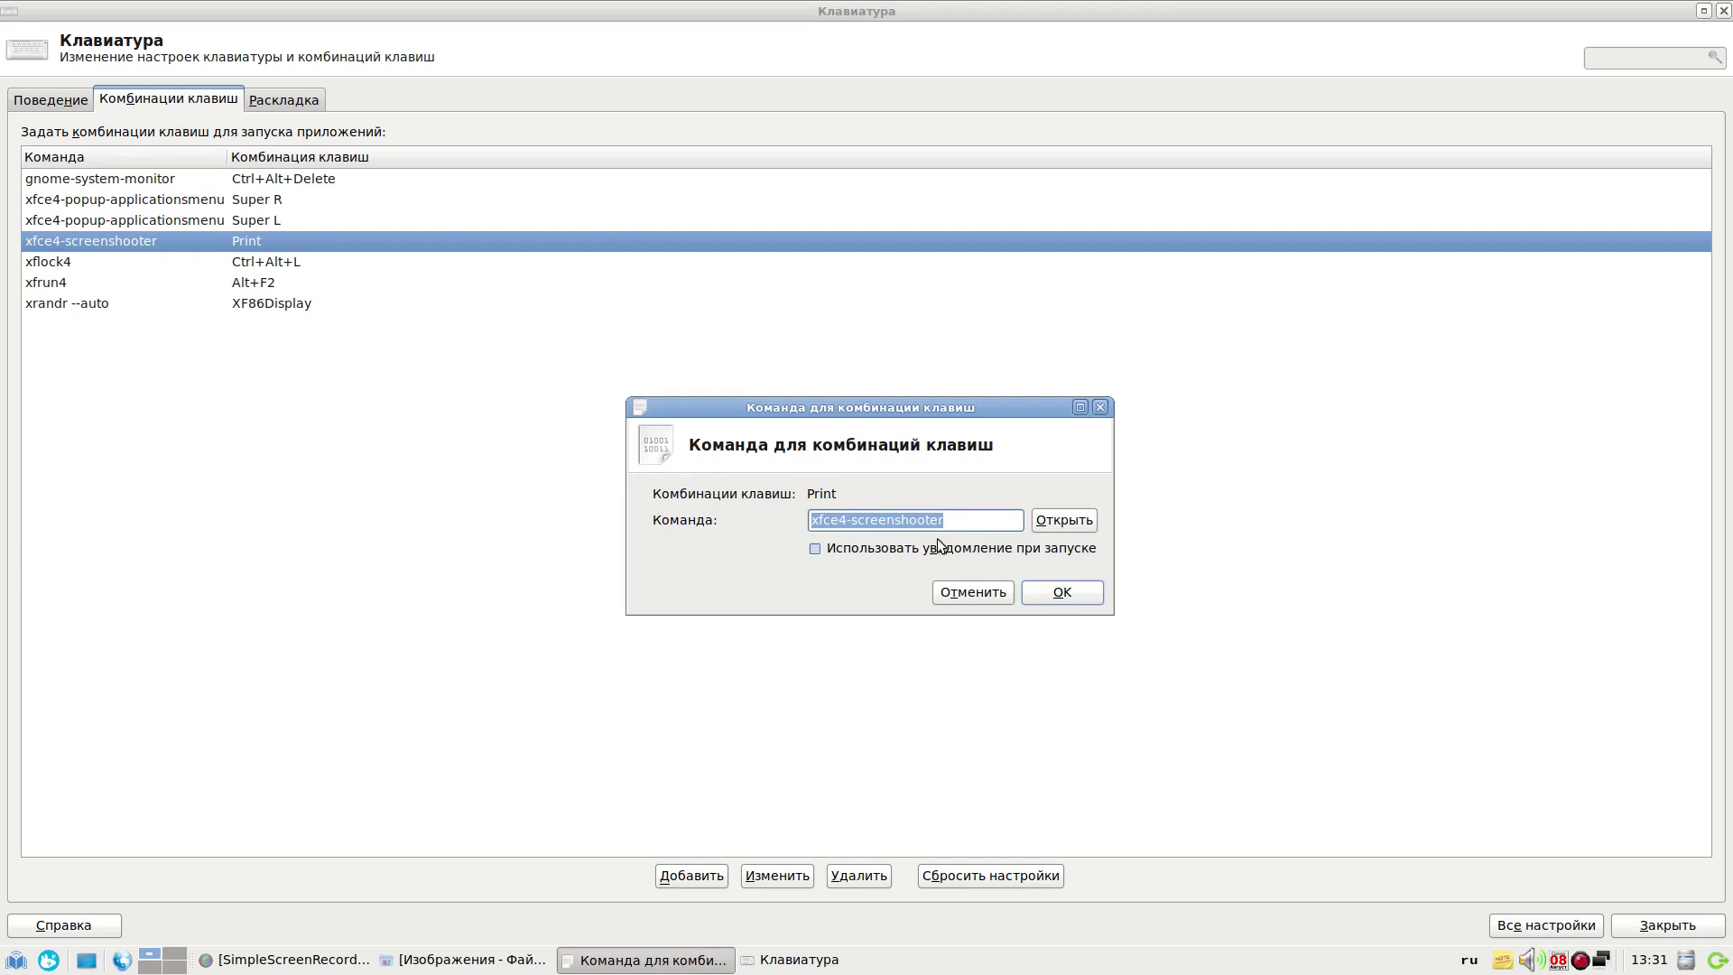
{"action": "left_click", "coordinate": [1100, 411]}
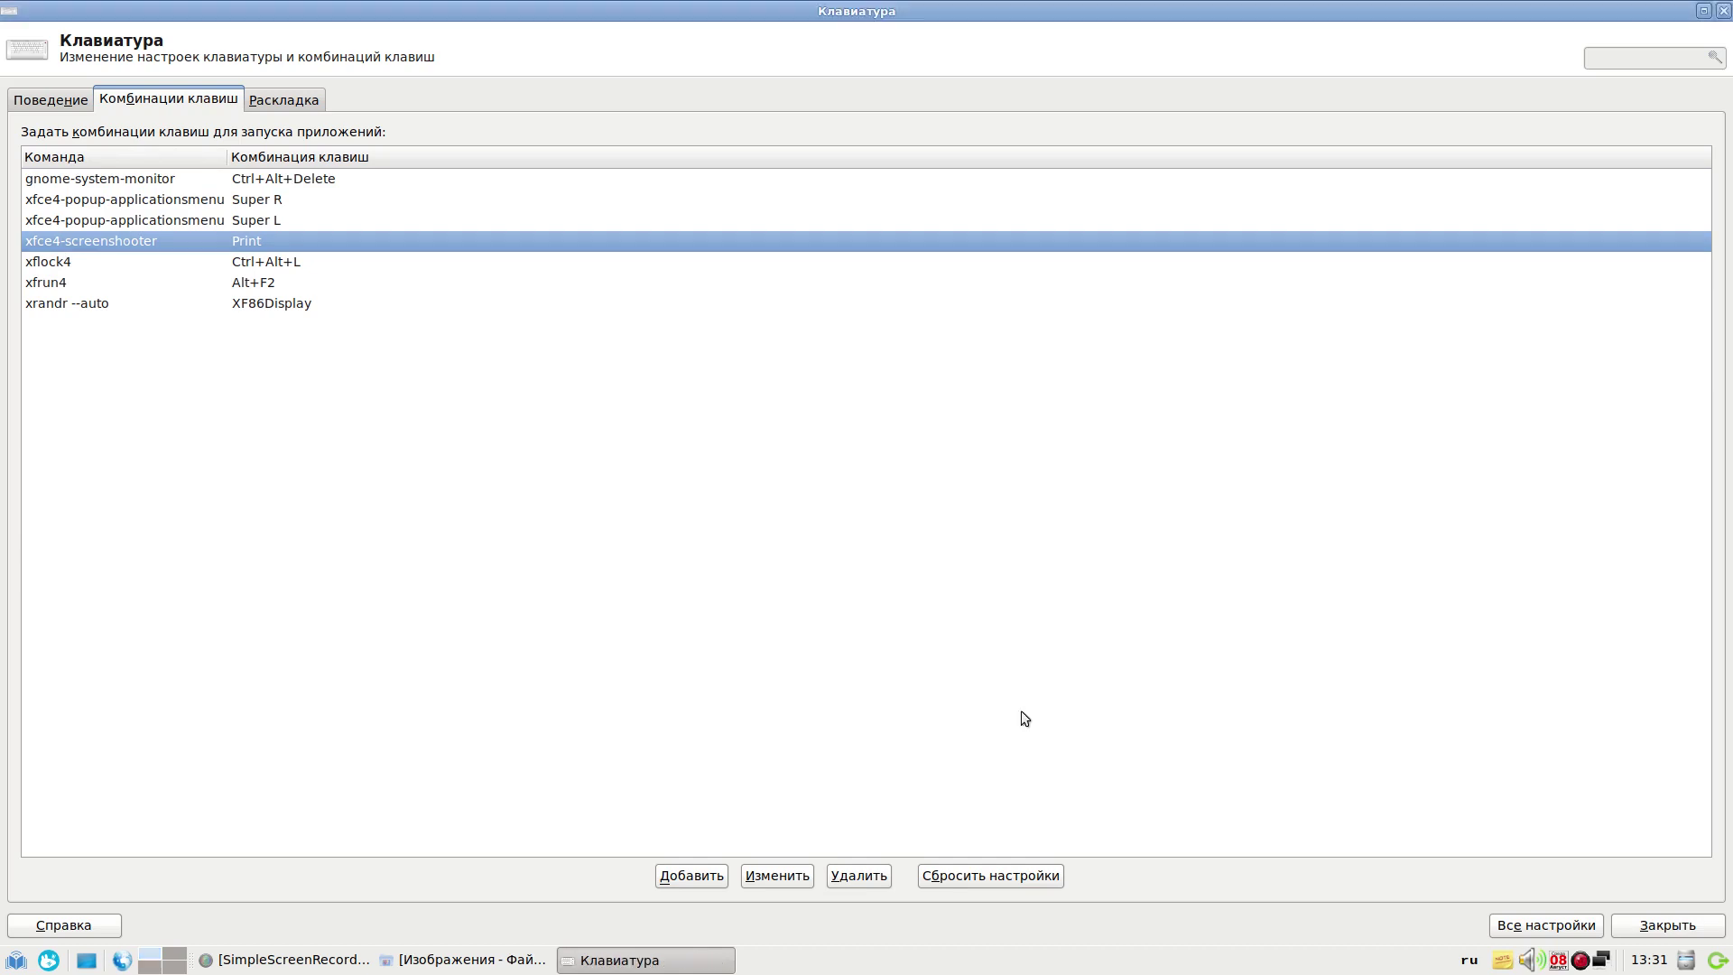
Switch to a new terminal emulator, run the copied command xfce4-screenshooter, and dismiss the screenshot dialog
{"action": "left_click", "coordinate": [16, 959]}
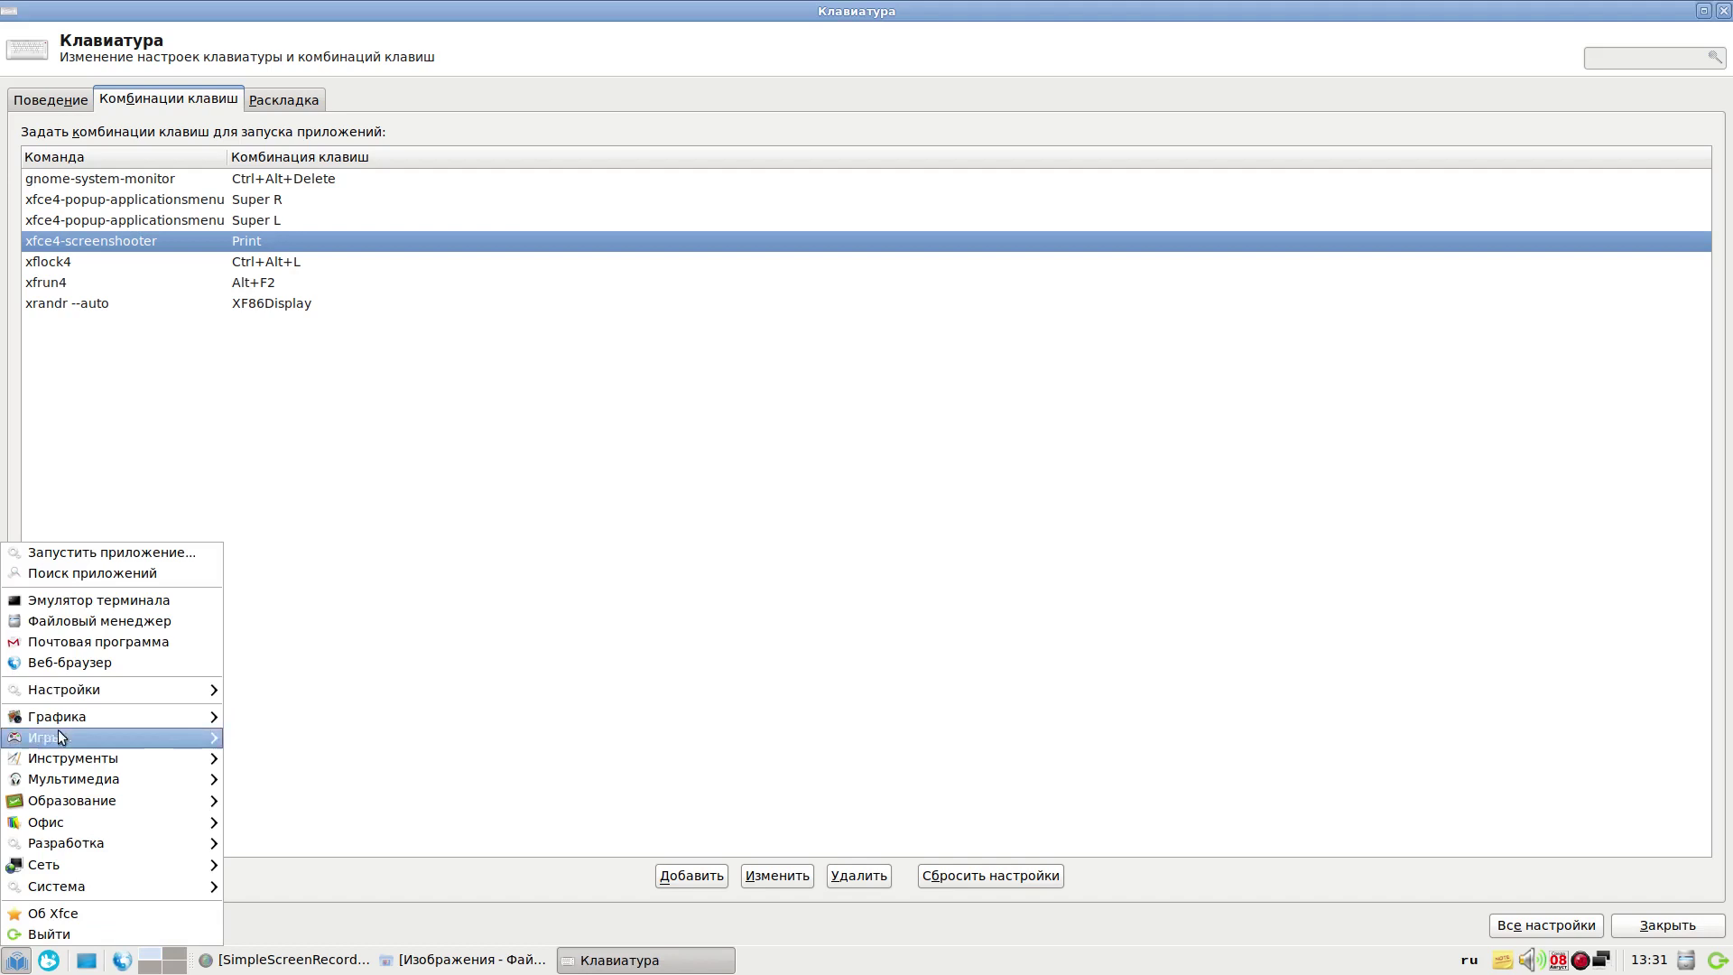
{"action": "left_click", "coordinate": [69, 602]}
{"action": "right_click", "coordinate": [780, 479]}
{"action": "left_click", "coordinate": [829, 549]}
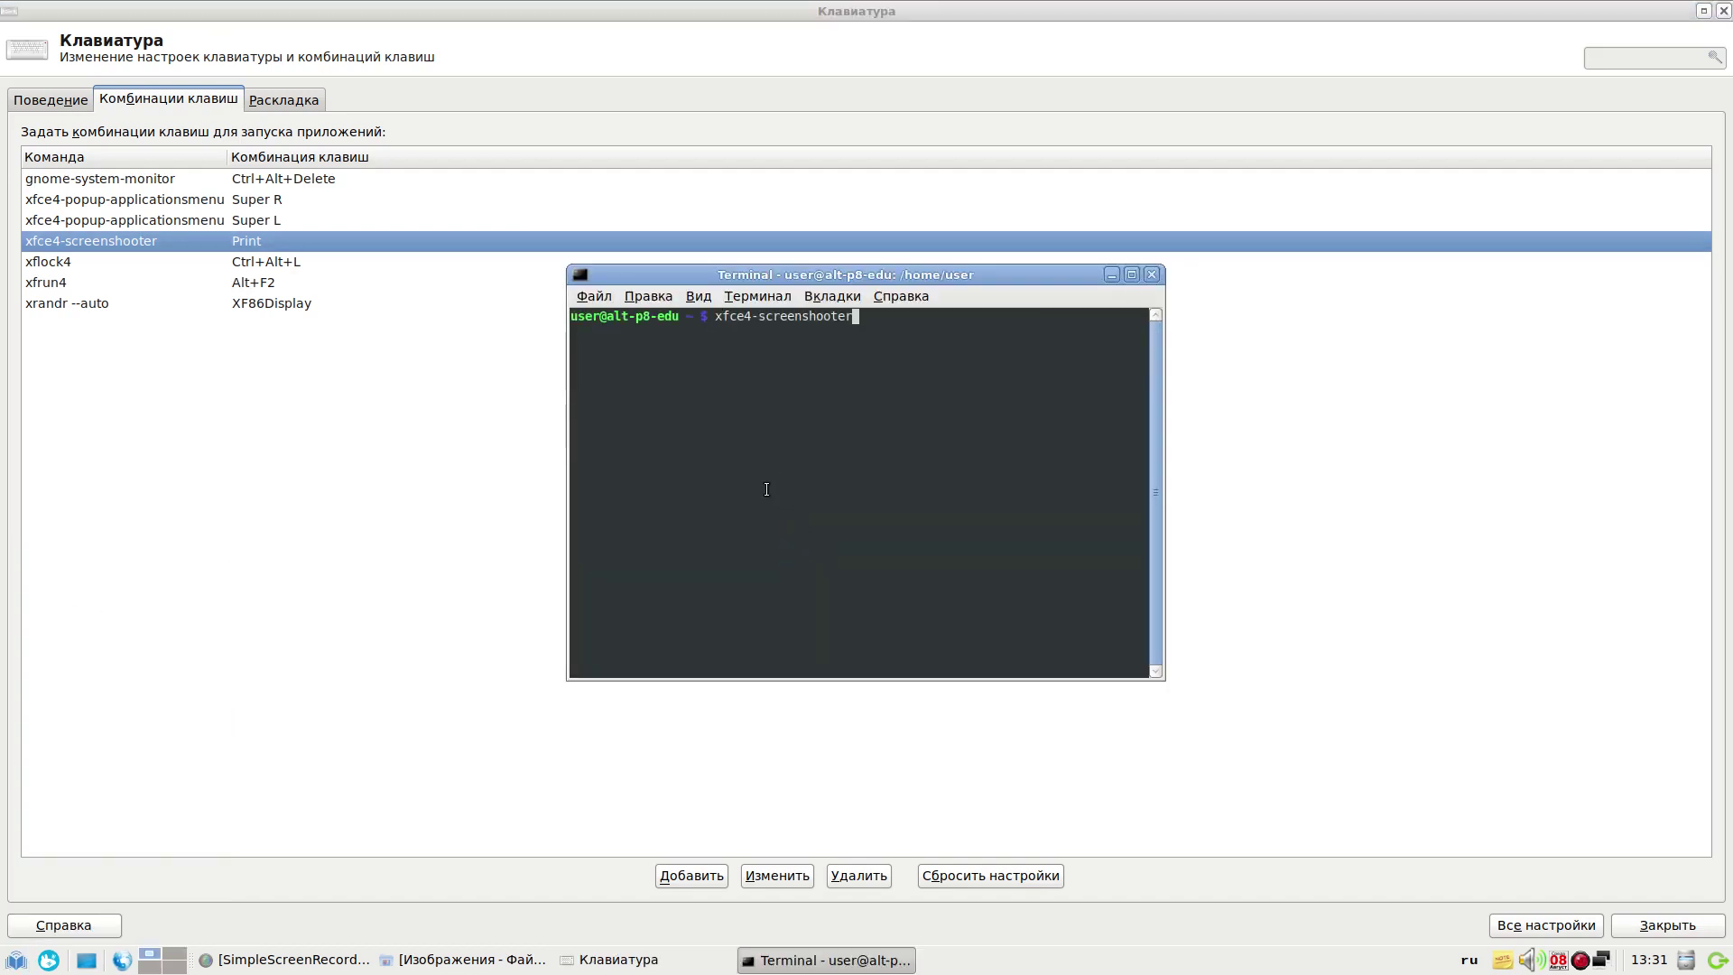
{"action": "key", "text": "Return"}
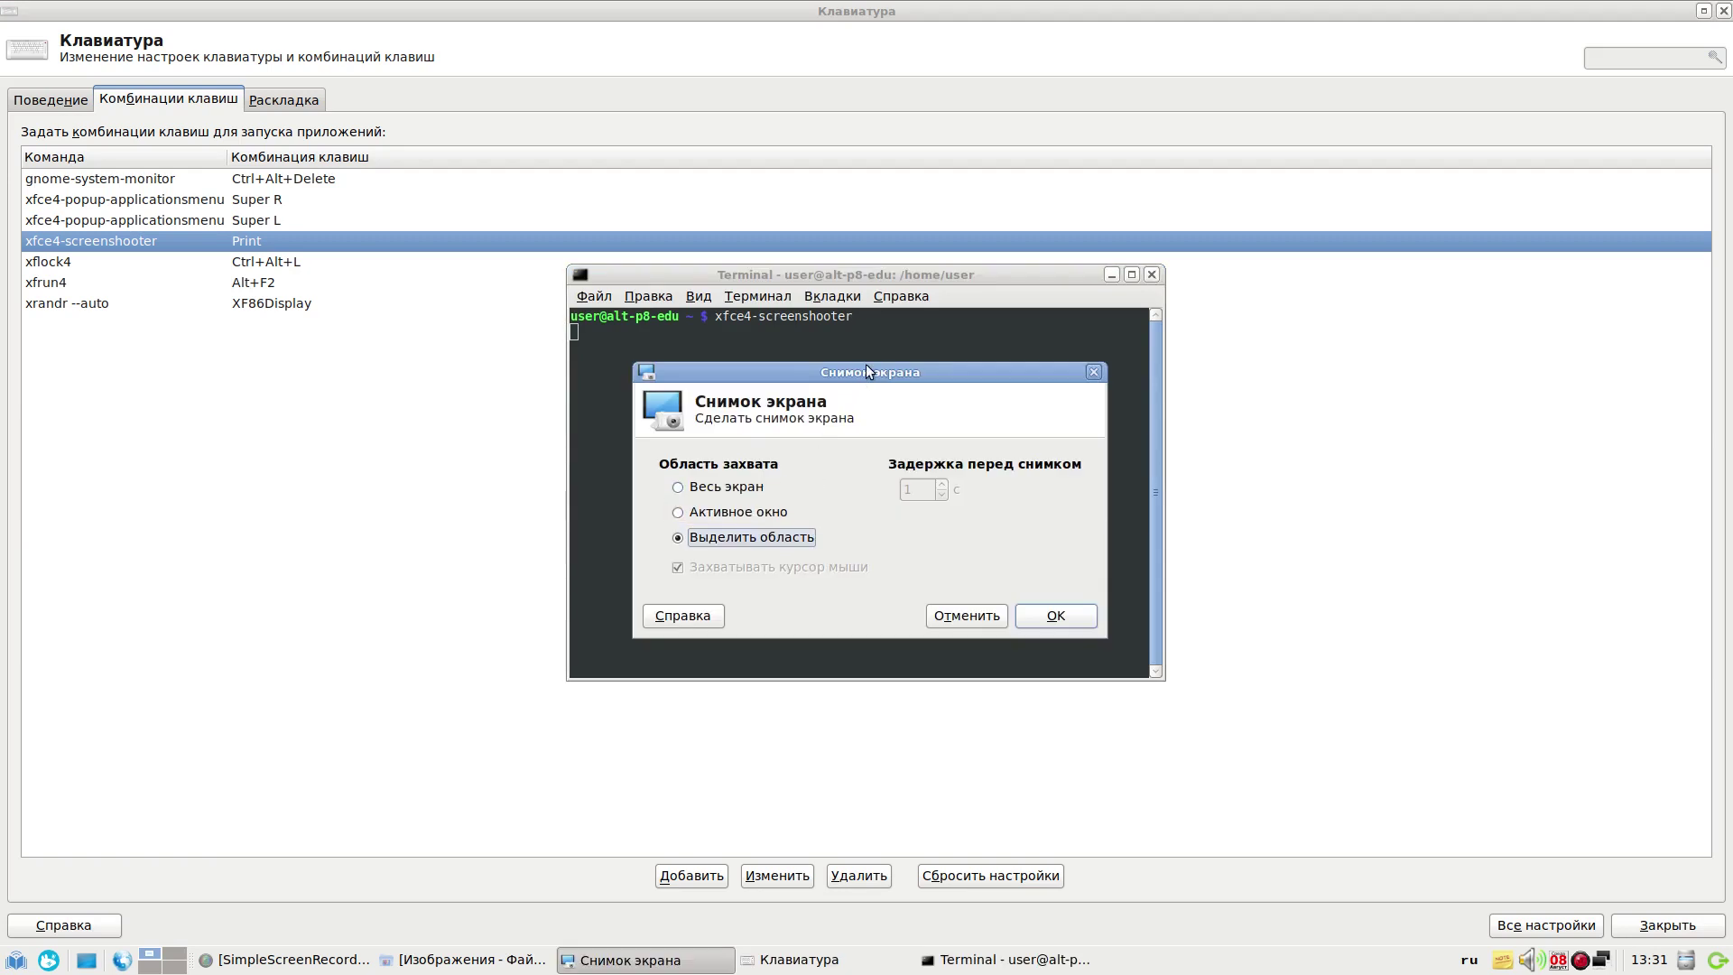
{"action": "mouse_move", "coordinate": [868, 374]}
{"action": "left_mouse_down"}
{"action": "mouse_move", "coordinate": [812, 424]}
{"action": "mouse_move", "coordinate": [851, 397]}
{"action": "left_mouse_up"}
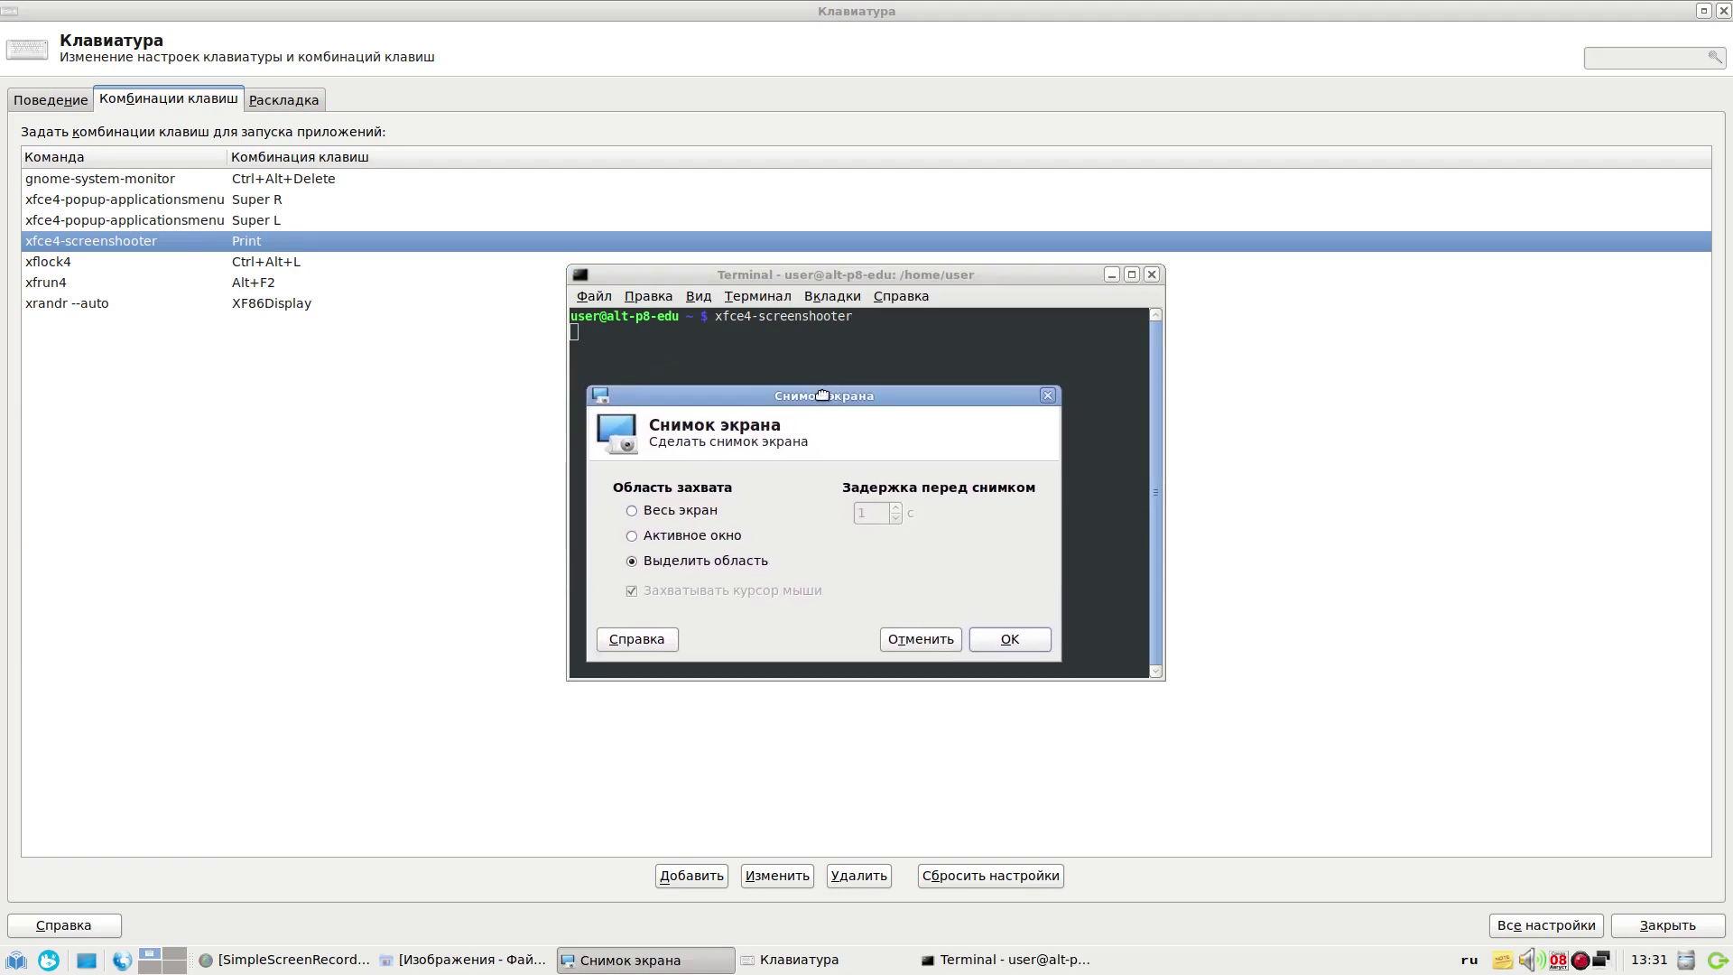
{"action": "left_click", "coordinate": [1049, 396]}
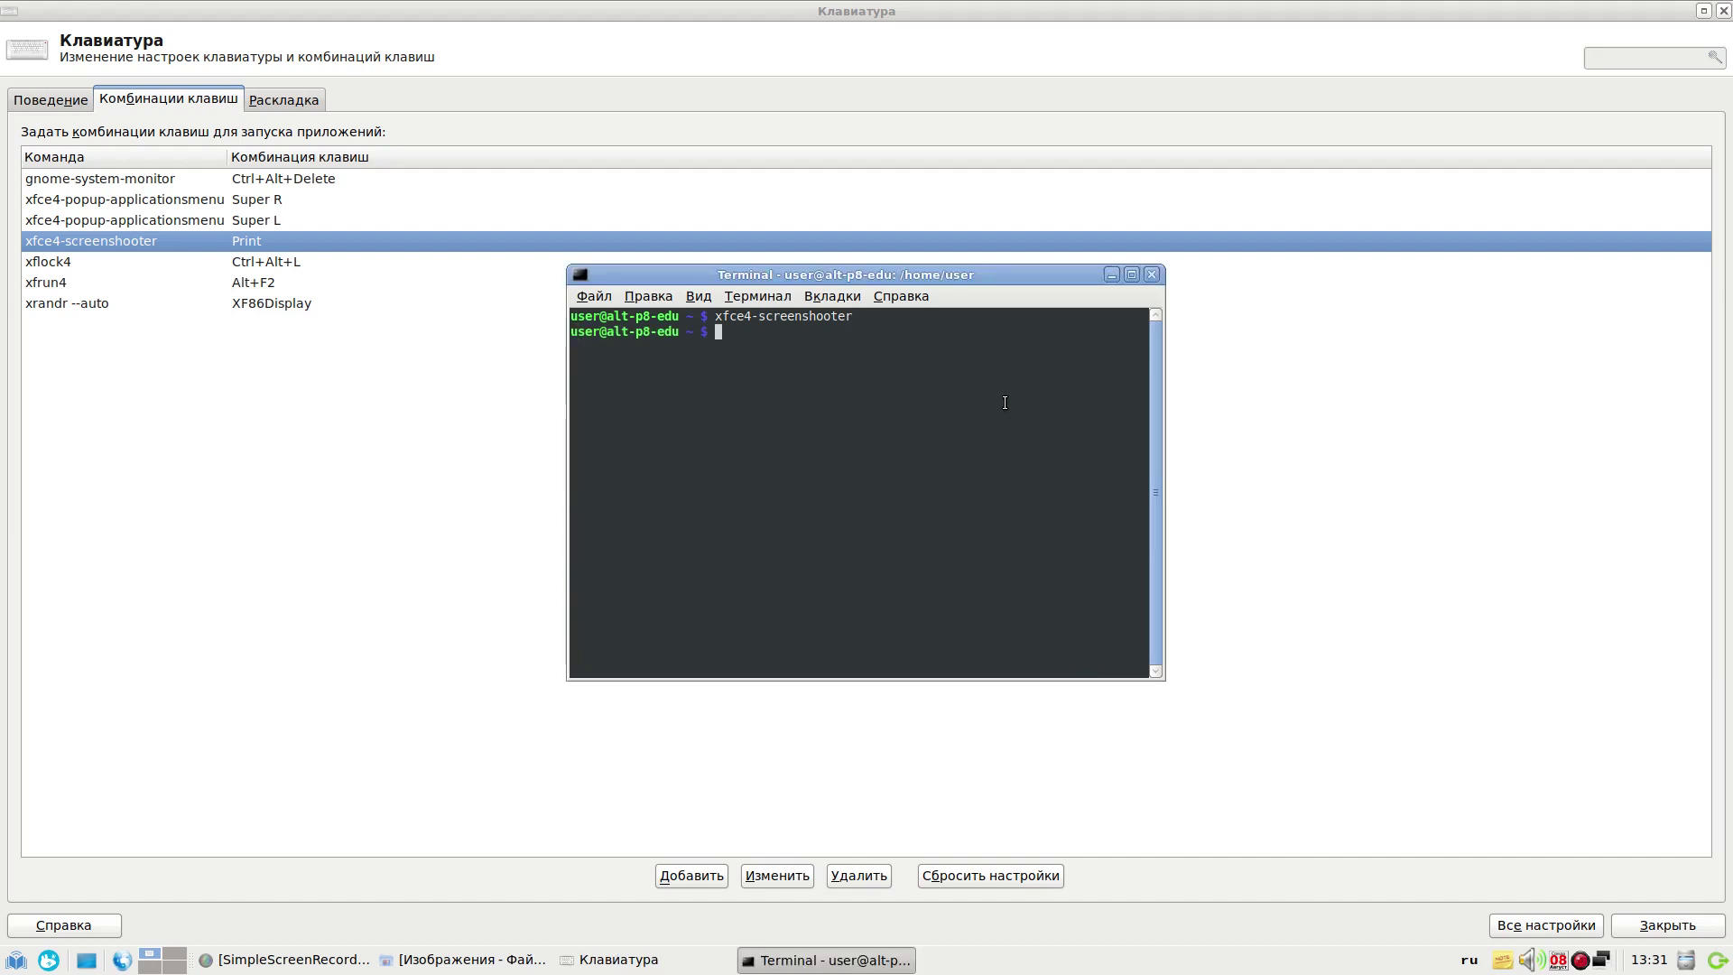
Bring up the screenshot dialog through its assigned shortcut, dismiss it, and return to the keyboard shortcut list
{"action": "key", "text": "Print"}
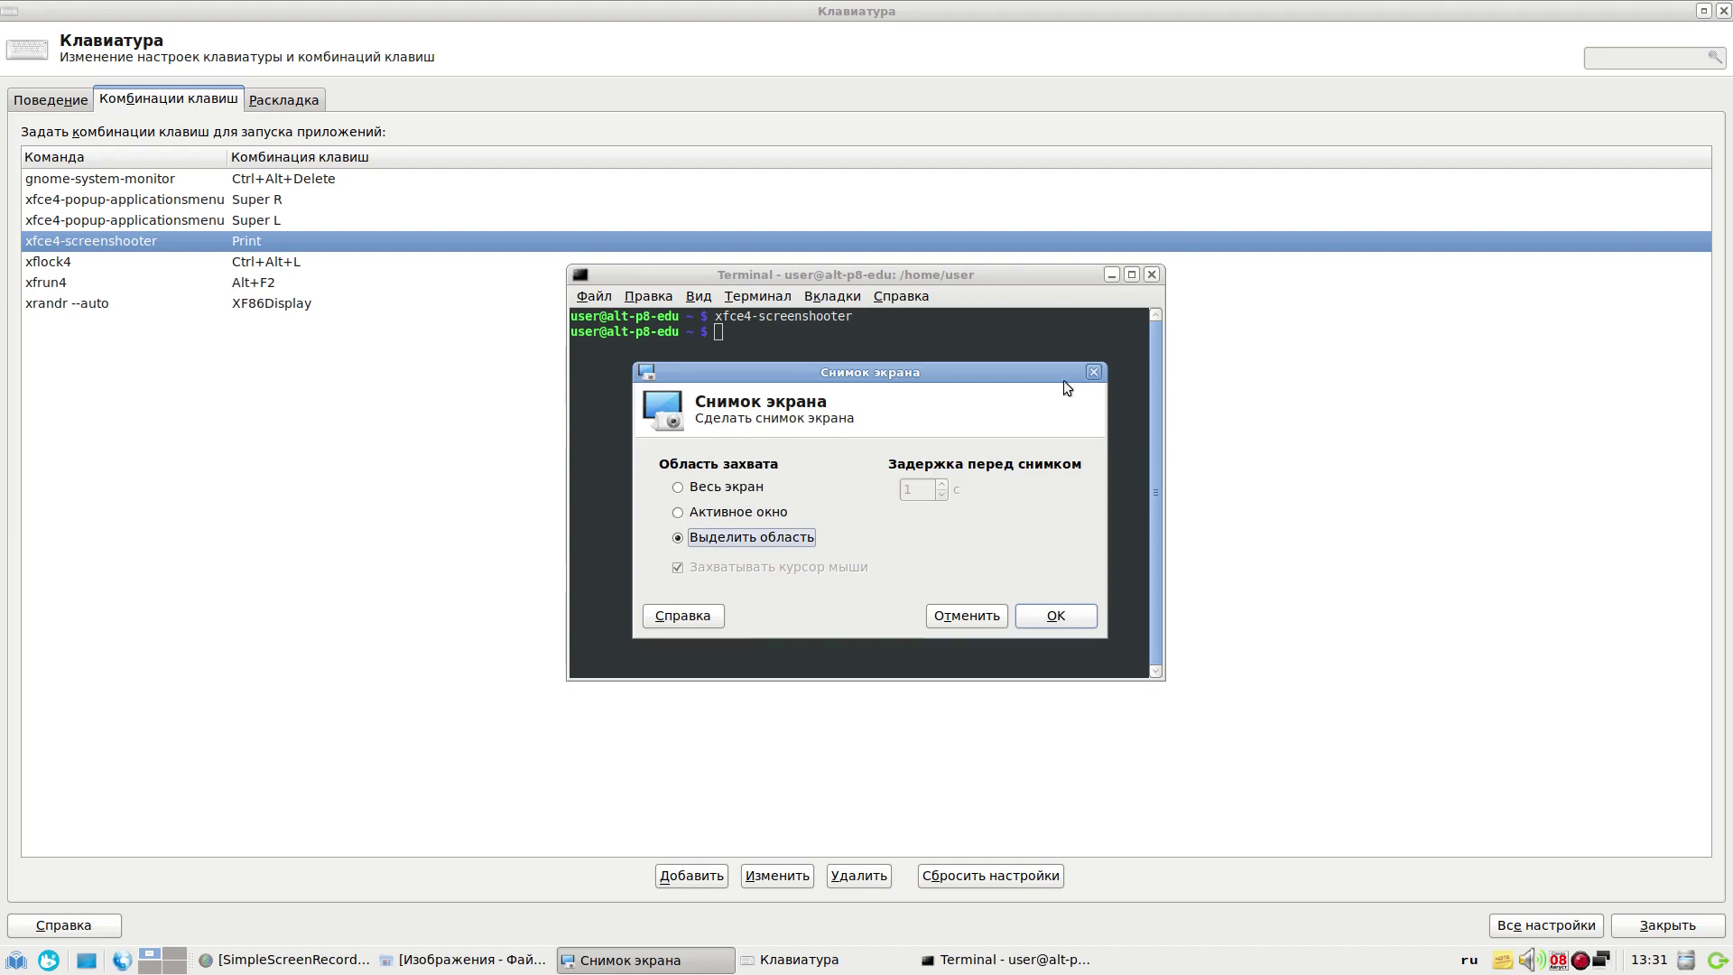
{"action": "left_click", "coordinate": [1093, 372]}
{"action": "left_click", "coordinate": [144, 244]}
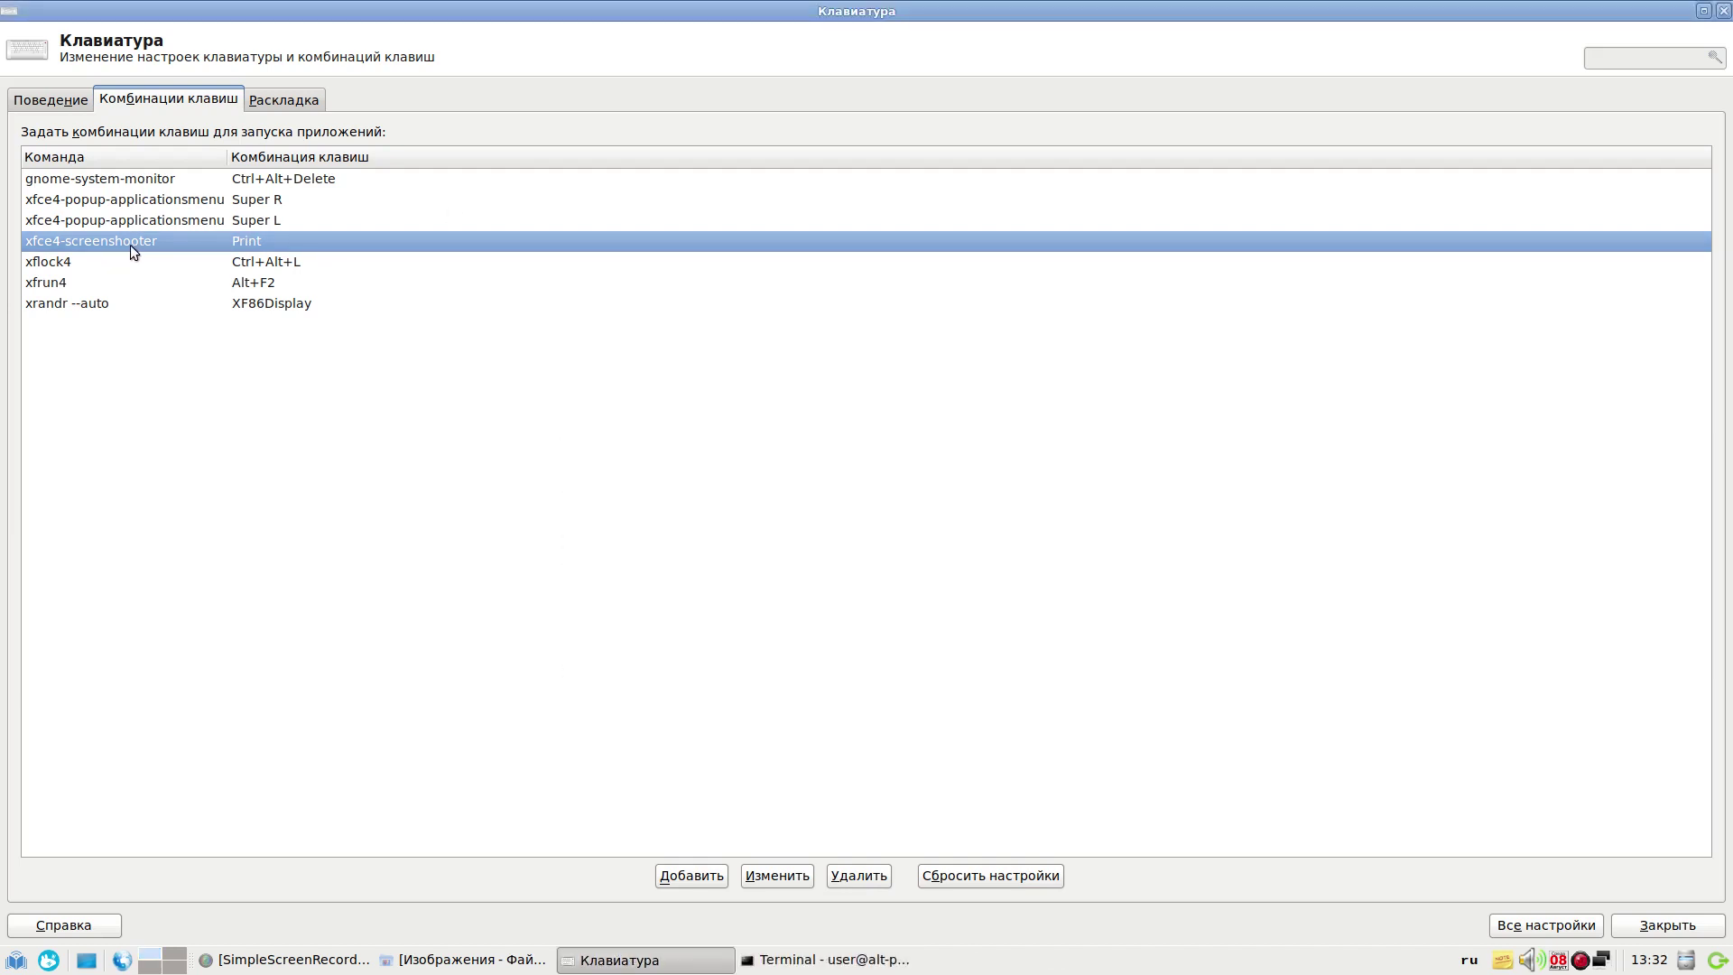
Display the screenshot tool's command-line help in the terminal by running xfce4-screenshooter --help
{"action": "left_click", "coordinate": [830, 960]}
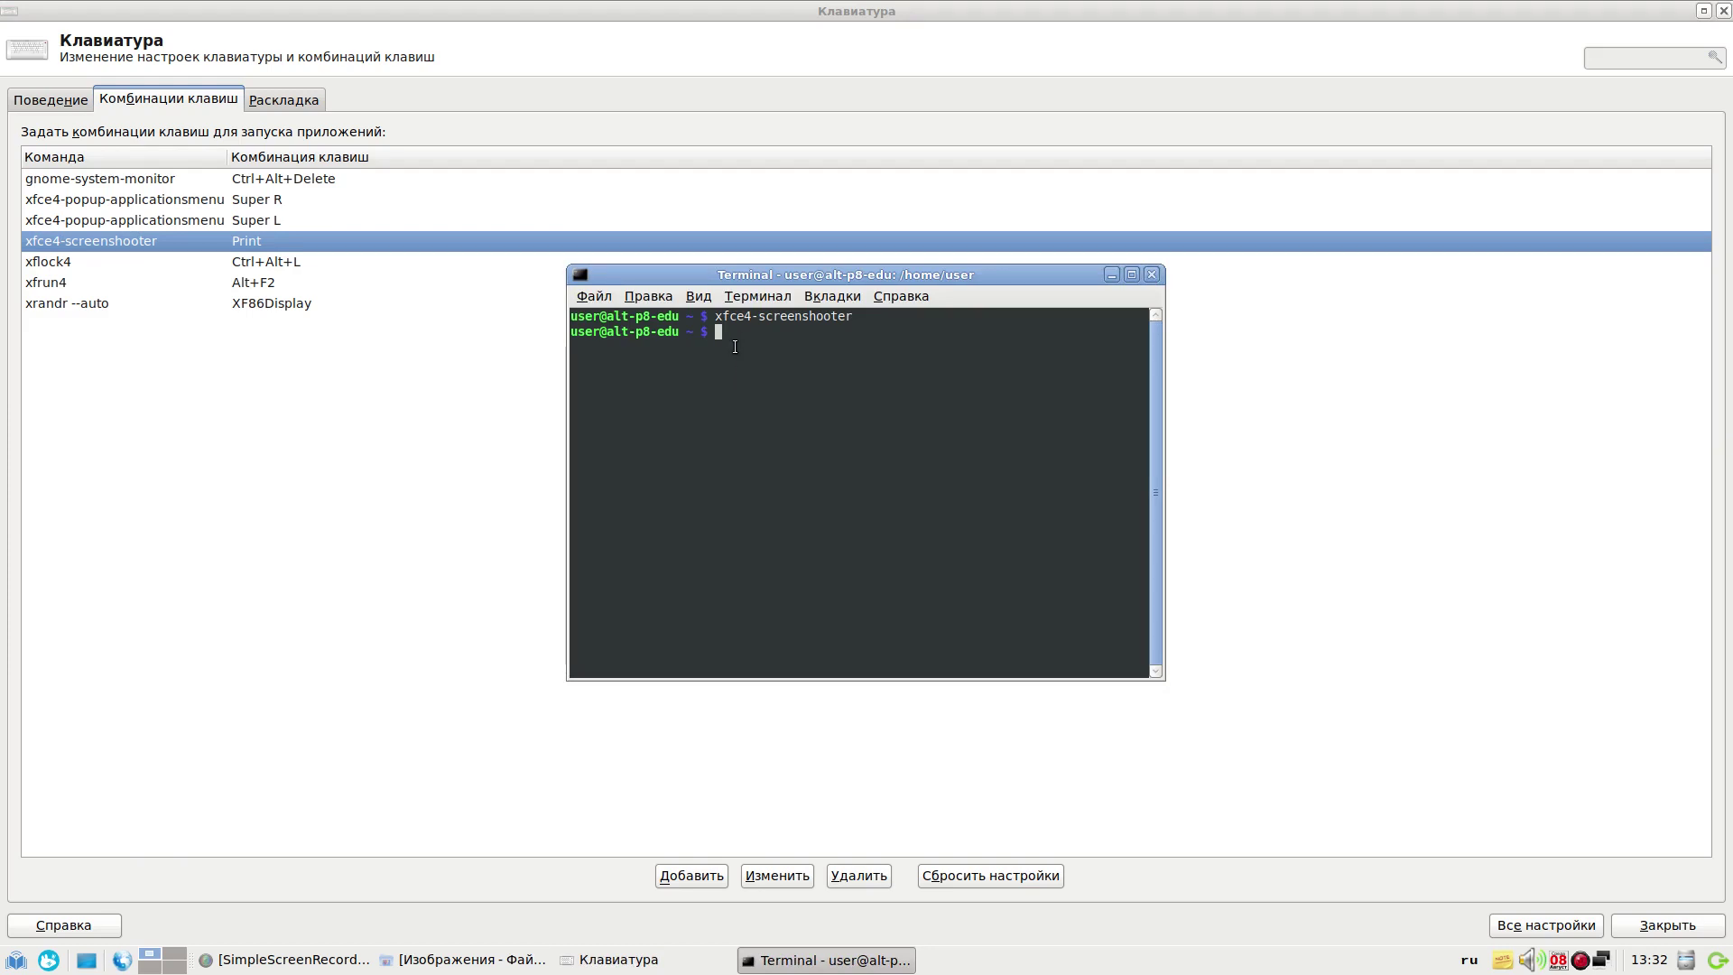
{"action": "right_click", "coordinate": [736, 346]}
{"action": "left_click", "coordinate": [842, 427]}
{"action": "type", "text": "--"}
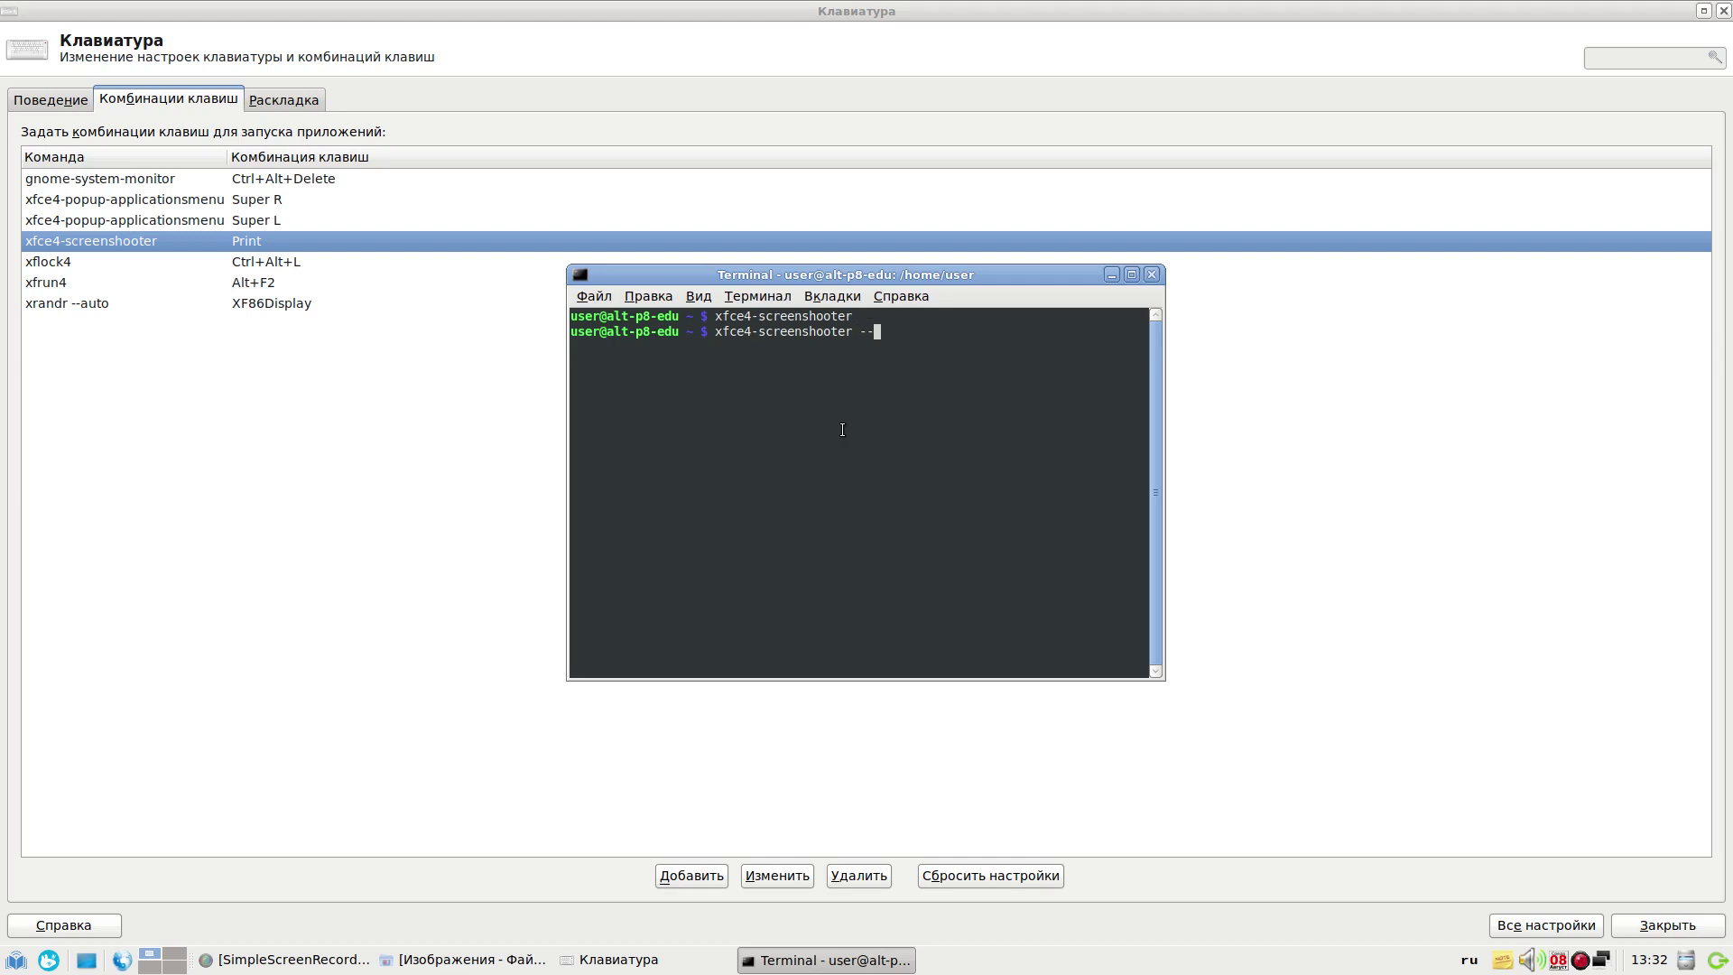
{"action": "type", "text": "рудз"}
{"action": "key", "text": "Return"}
{"action": "key", "text": "Up"}
{"action": "key", "text": "BackSpace"}
{"action": "key", "text": "BackSpace"}
{"action": "key", "text": "BackSpace"}
{"action": "key", "text": "BackSpace"}
{"action": "key", "text": "alt+shift"}
{"action": "type", "text": "help"}
{"action": "key", "text": "Return"}
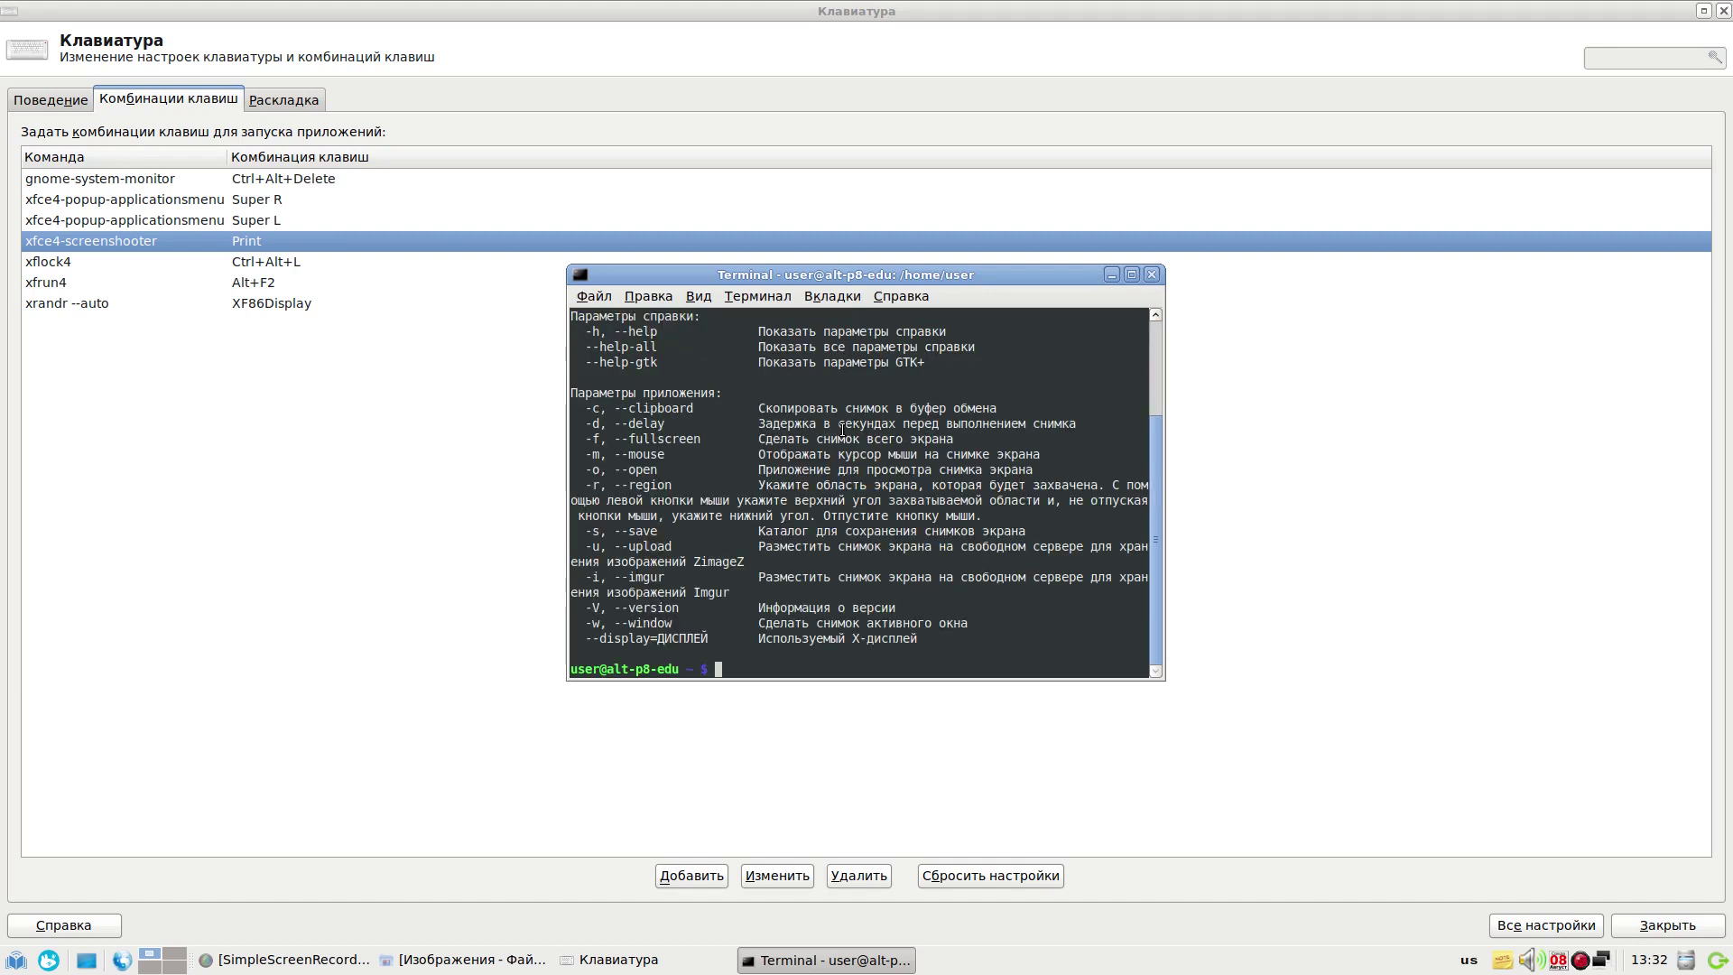
Enlarge the terminal window and examine the application options in the help text, including --fullscreen and --mouse
{"action": "scroll", "coordinate": [842, 430], "scroll_direction": "up", "scroll_amount": 2}
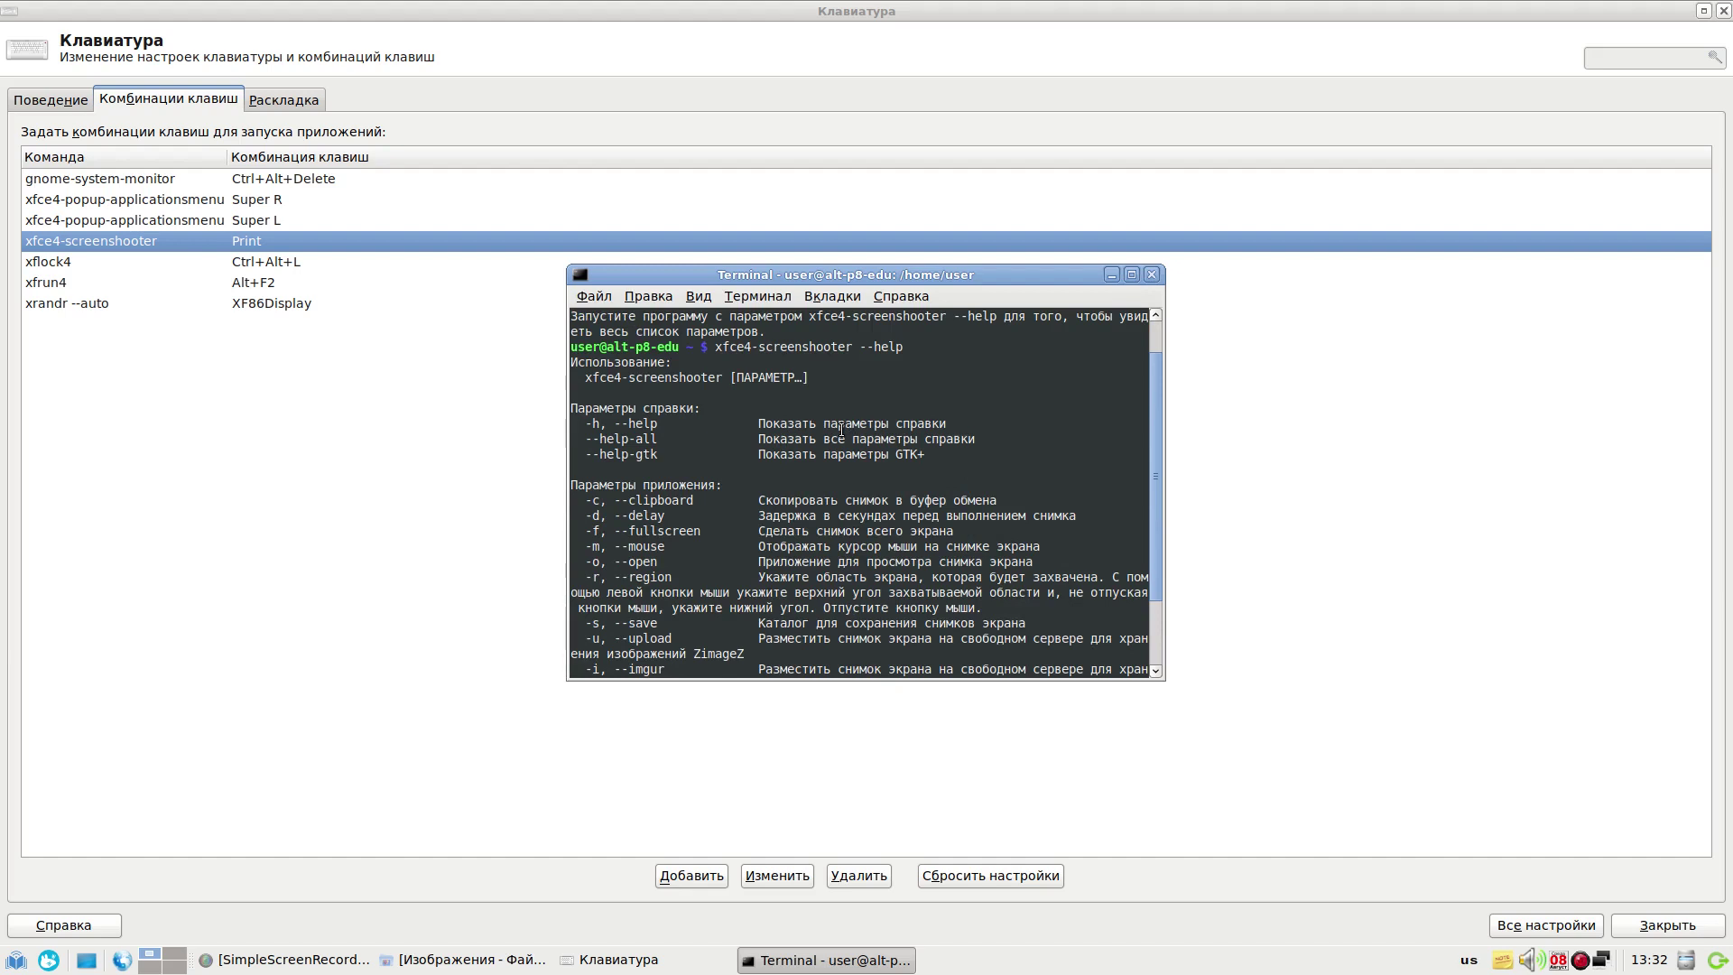
{"action": "left_click_drag", "start_coordinate": [573, 270], "coordinate": [394, 134]}
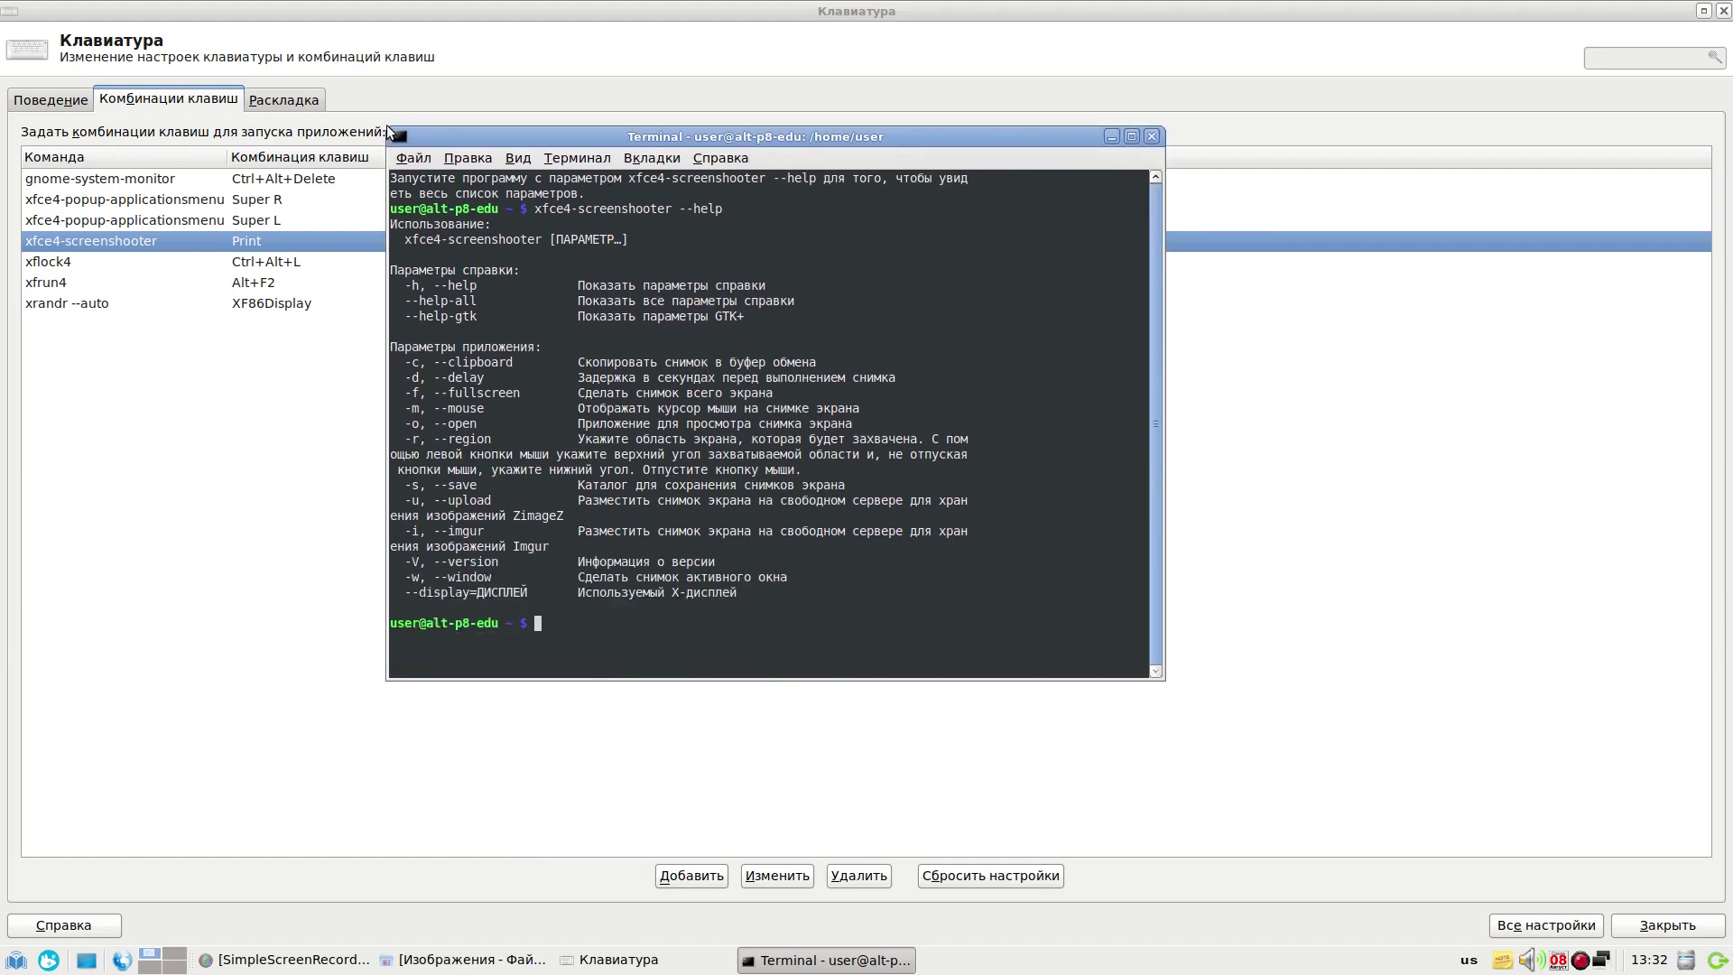
{"action": "scroll", "coordinate": [493, 361], "scroll_direction": "up", "scroll_amount": 1}
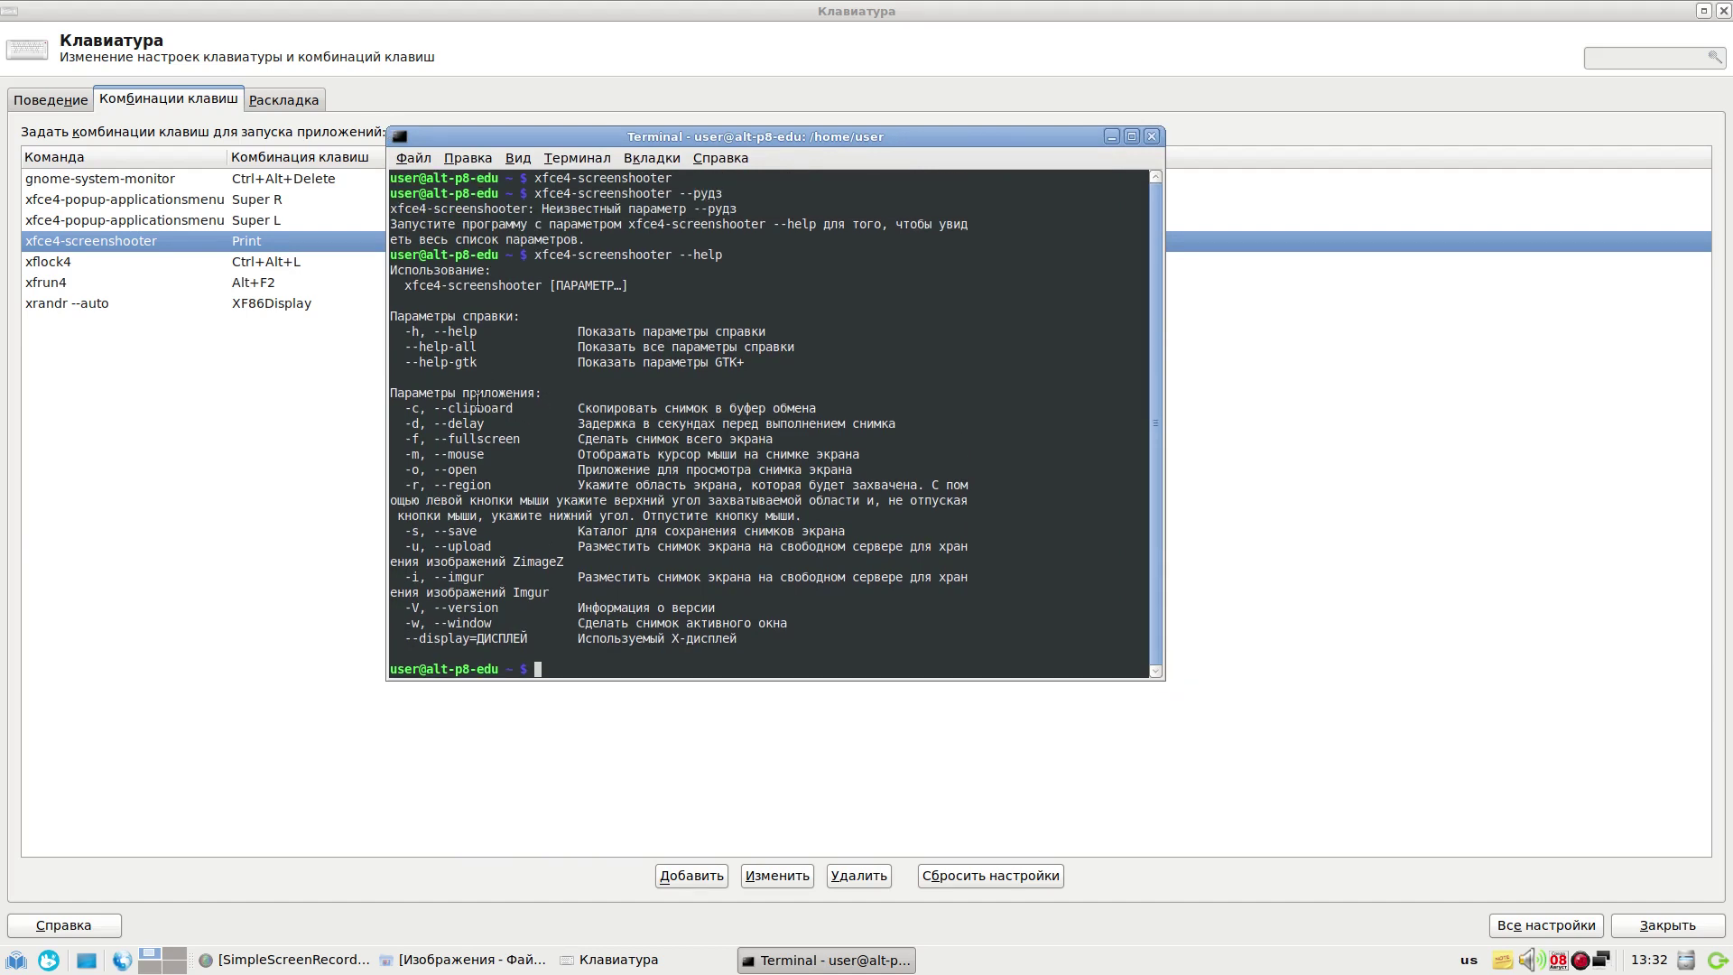
{"action": "double_click", "coordinate": [443, 440]}
{"action": "left_click", "coordinate": [450, 456]}
Examine the screenshot dialog's options for capturing the whole screen (Весь экран), and cancel the dialog
{"action": "key", "text": "Print"}
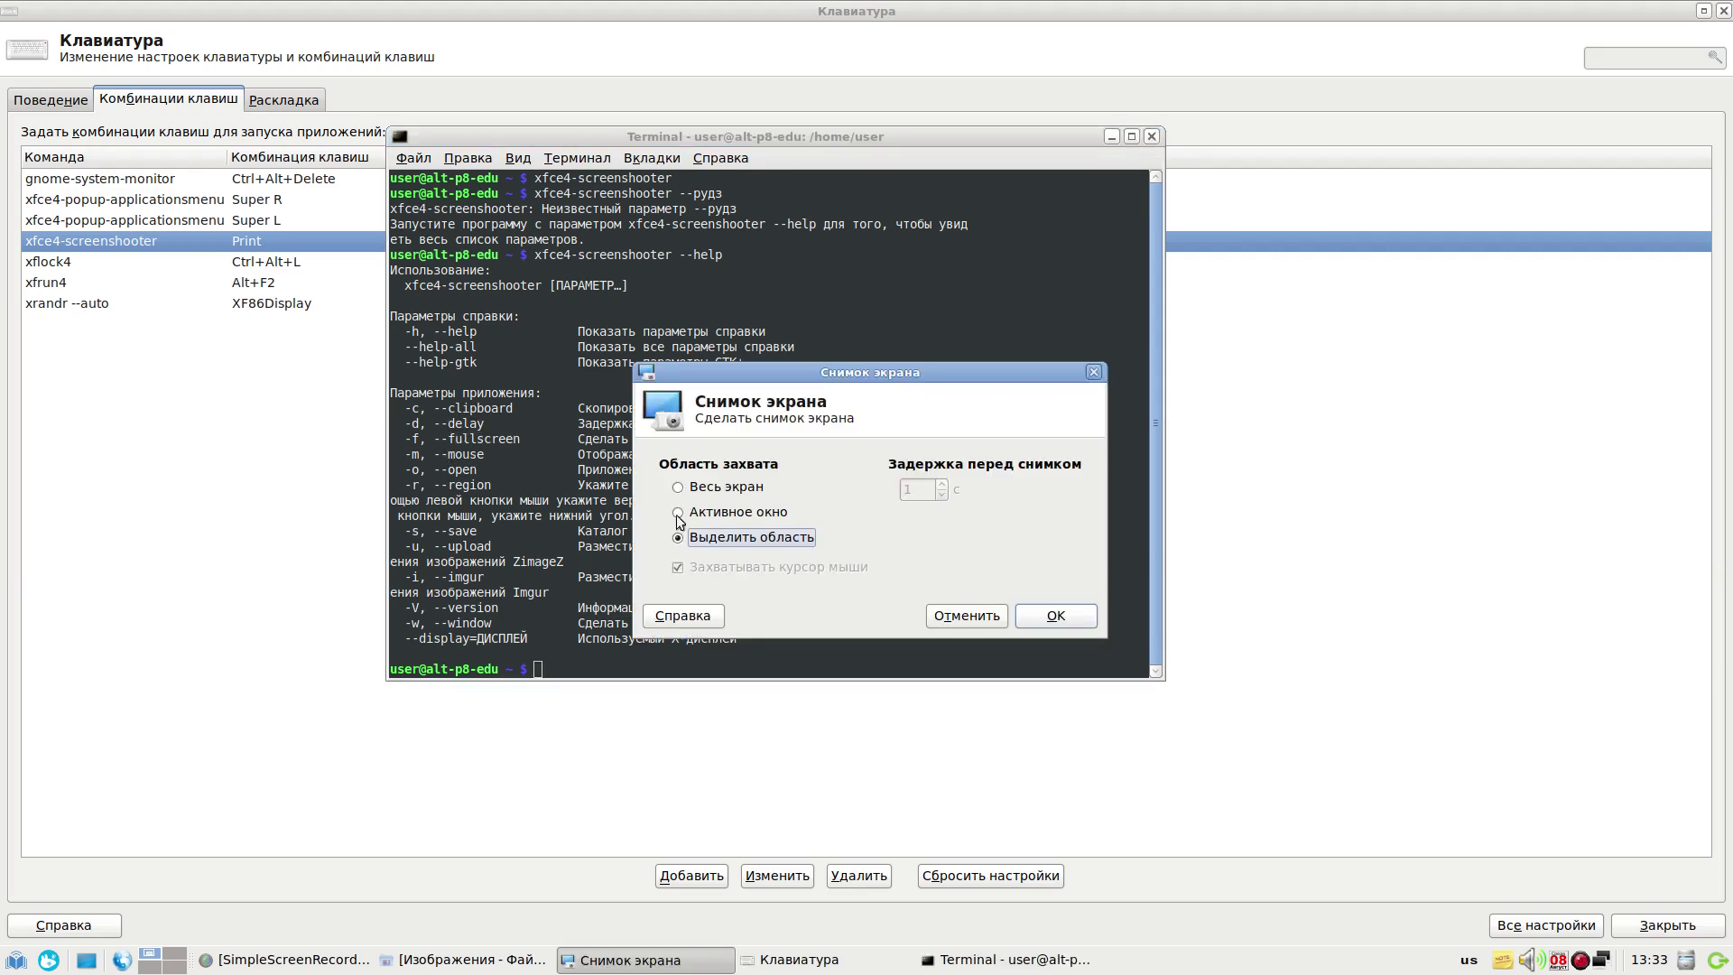
{"action": "left_click", "coordinate": [707, 495]}
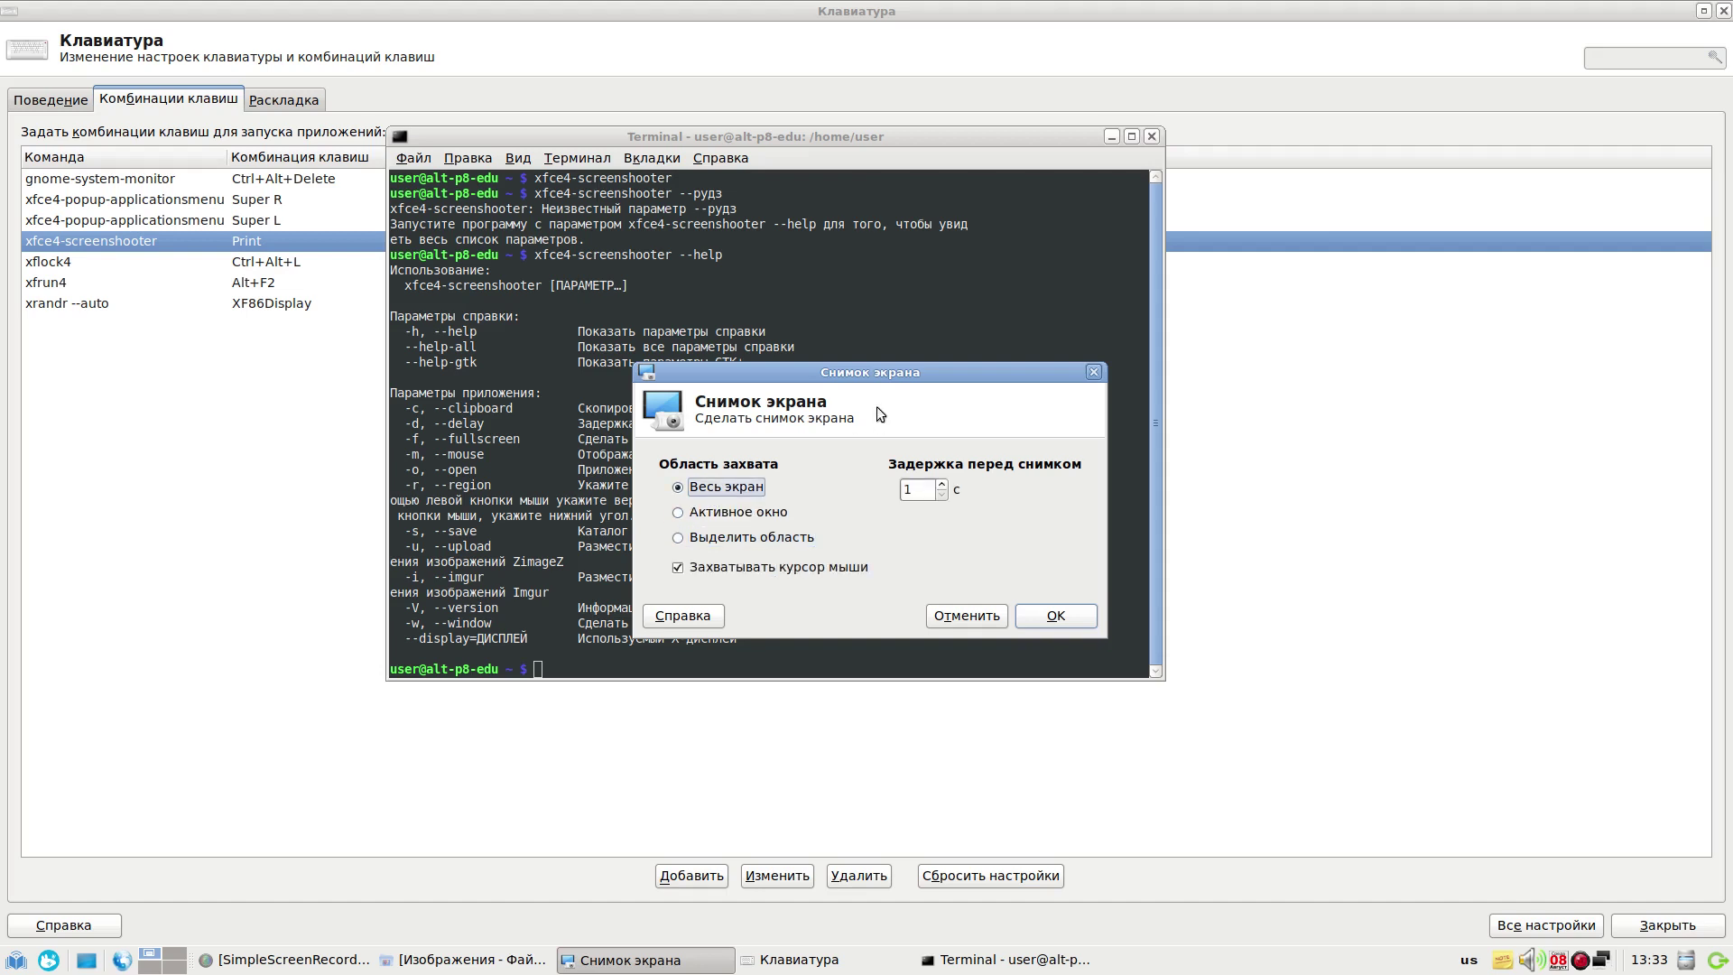
{"action": "left_click_drag", "start_coordinate": [875, 377], "coordinate": [834, 371]}
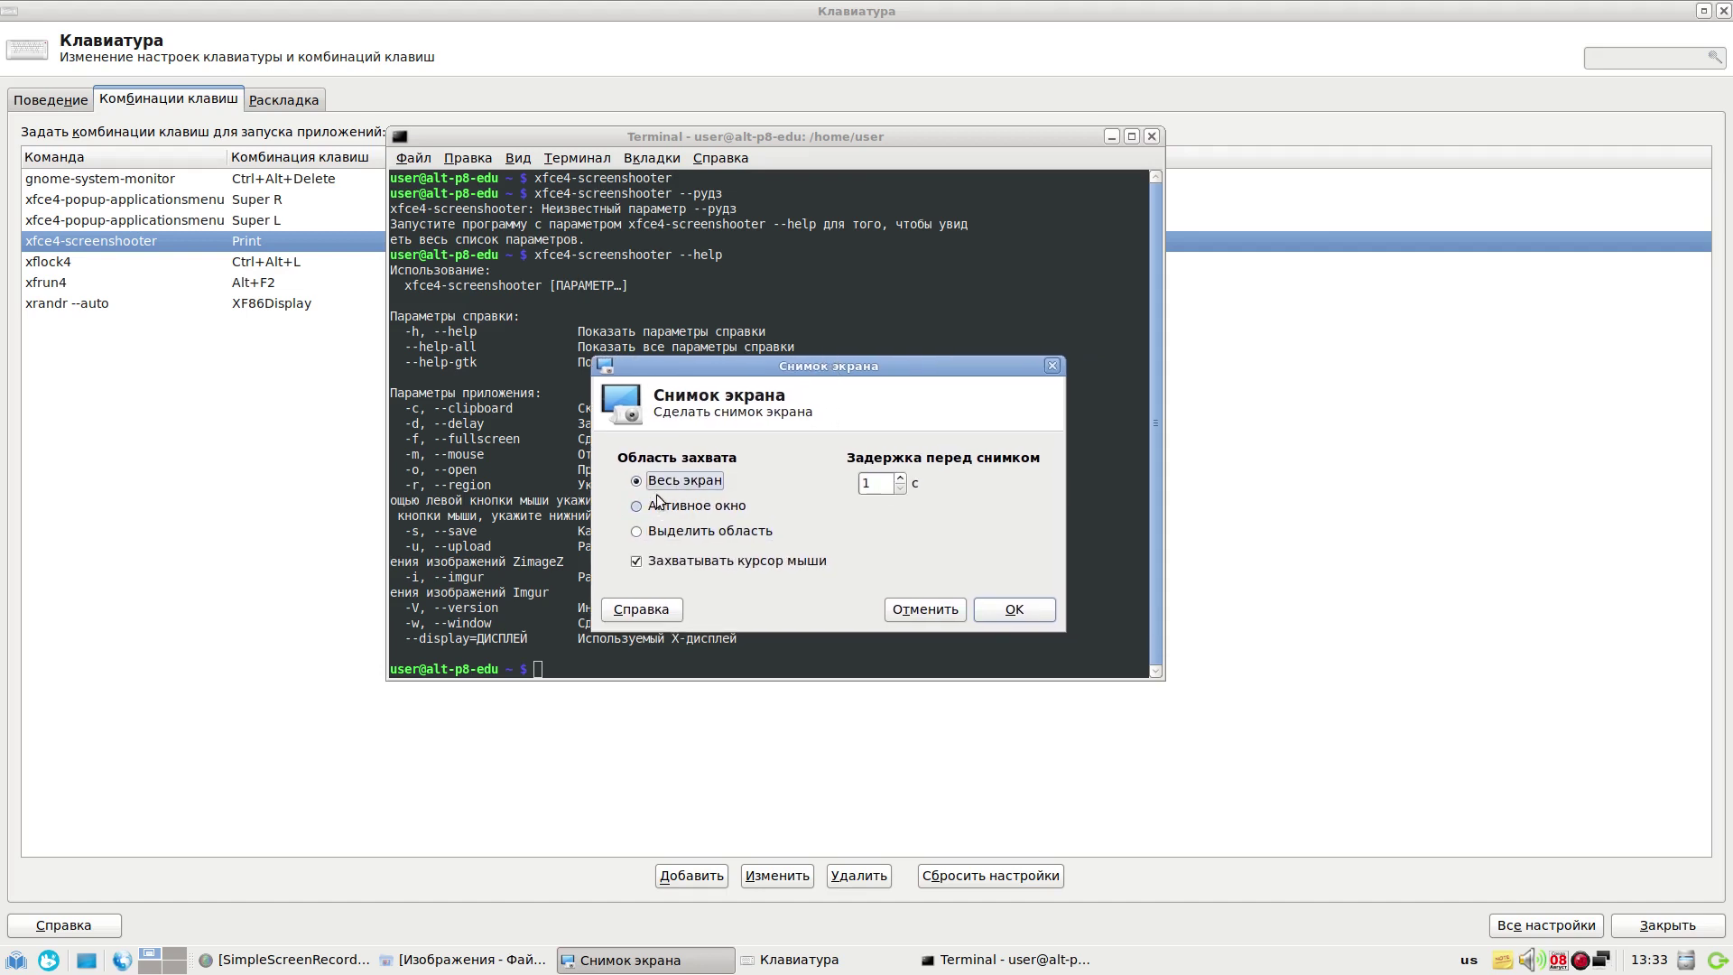
{"action": "left_click", "coordinate": [953, 603]}
Begin adding an application shortcut with the command xfce4-screenshooter --fullscreen, taking the option from the terminal help
{"action": "double_click", "coordinate": [465, 424]}
{"action": "double_click", "coordinate": [458, 440]}
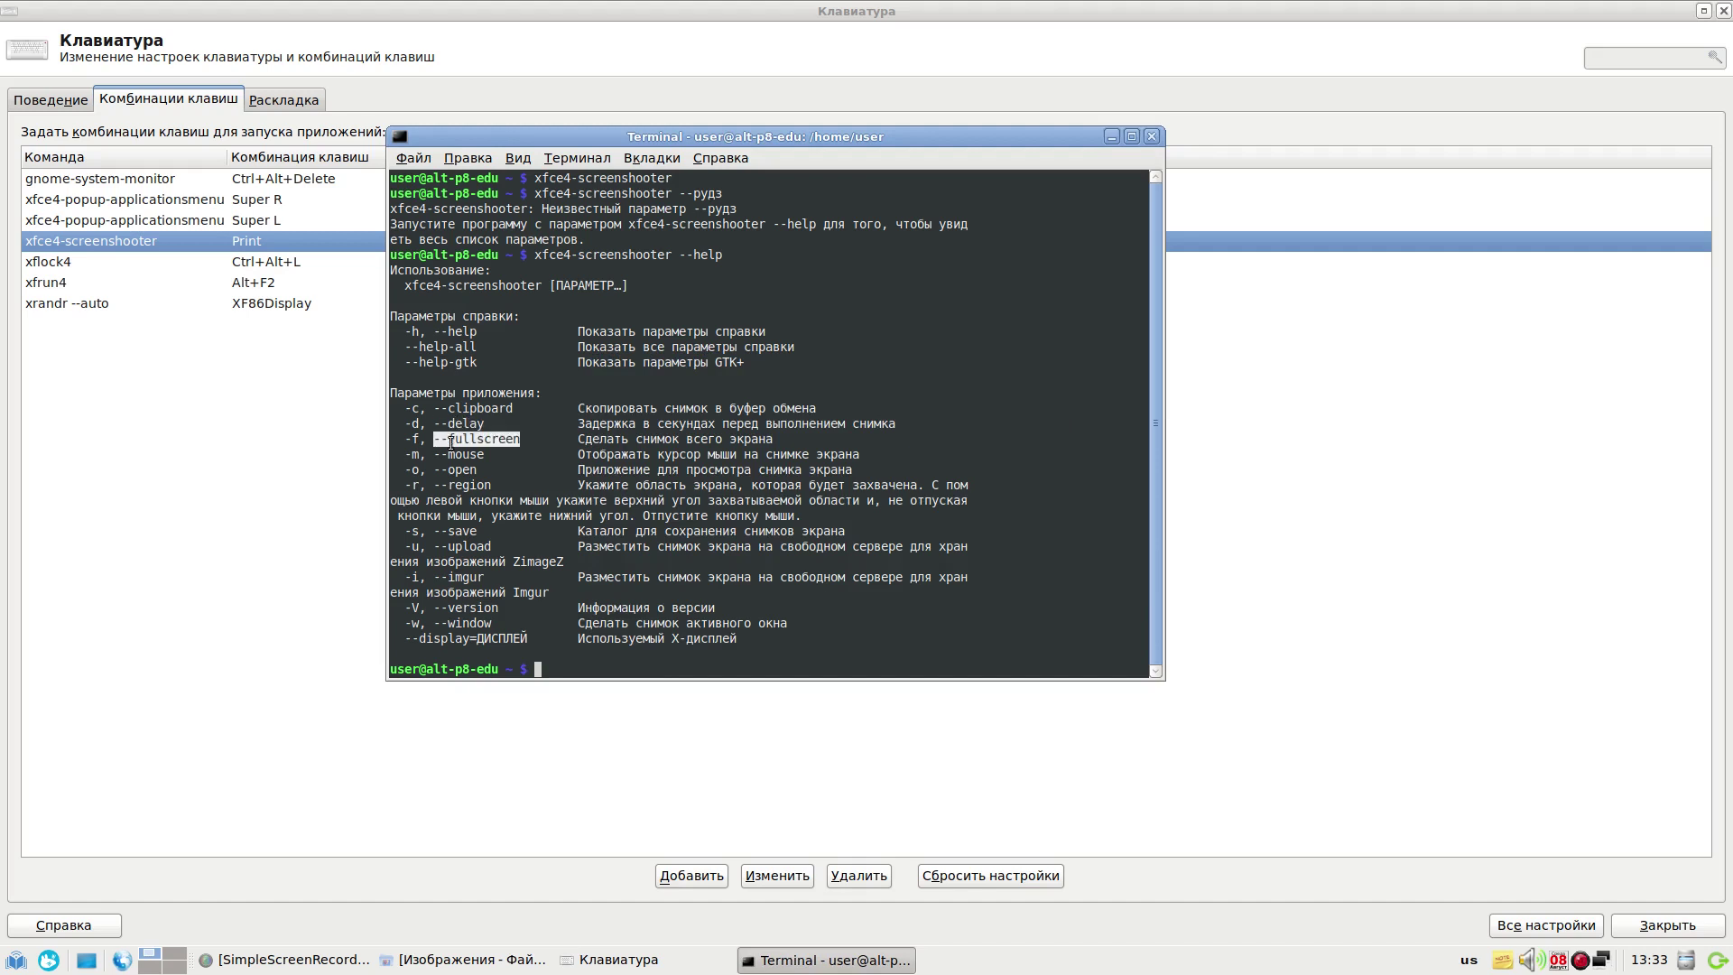
{"action": "left_click", "coordinate": [175, 370]}
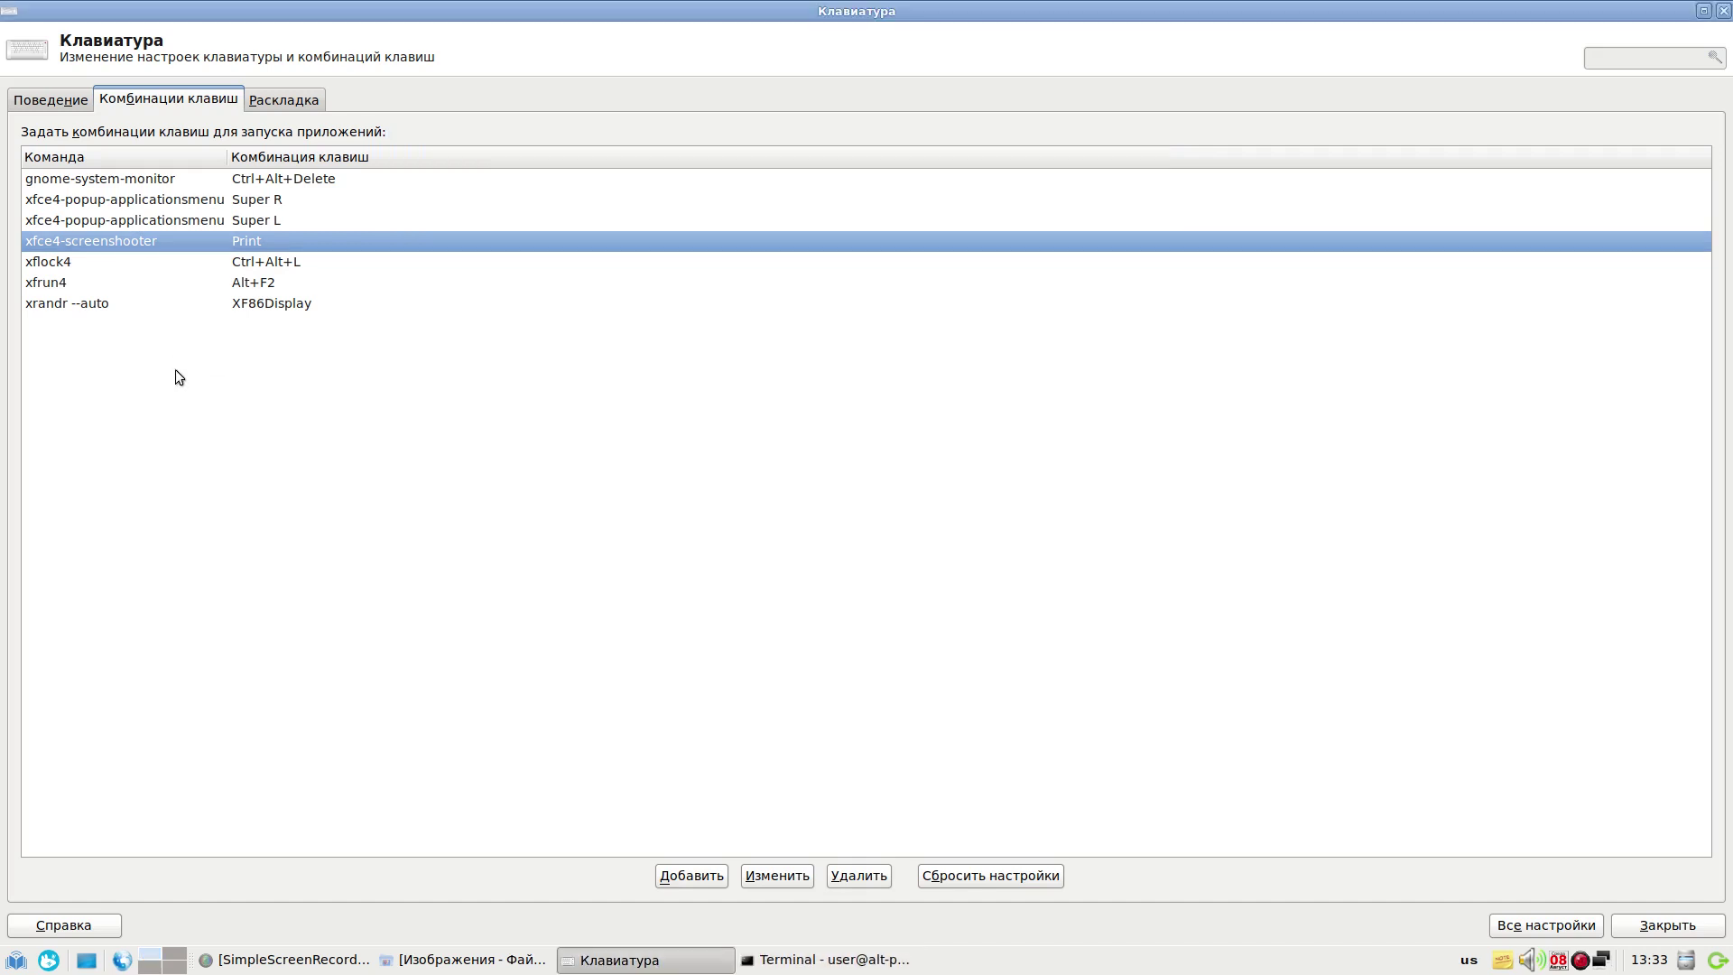
{"action": "left_click", "coordinate": [682, 883]}
{"action": "right_click", "coordinate": [819, 527]}
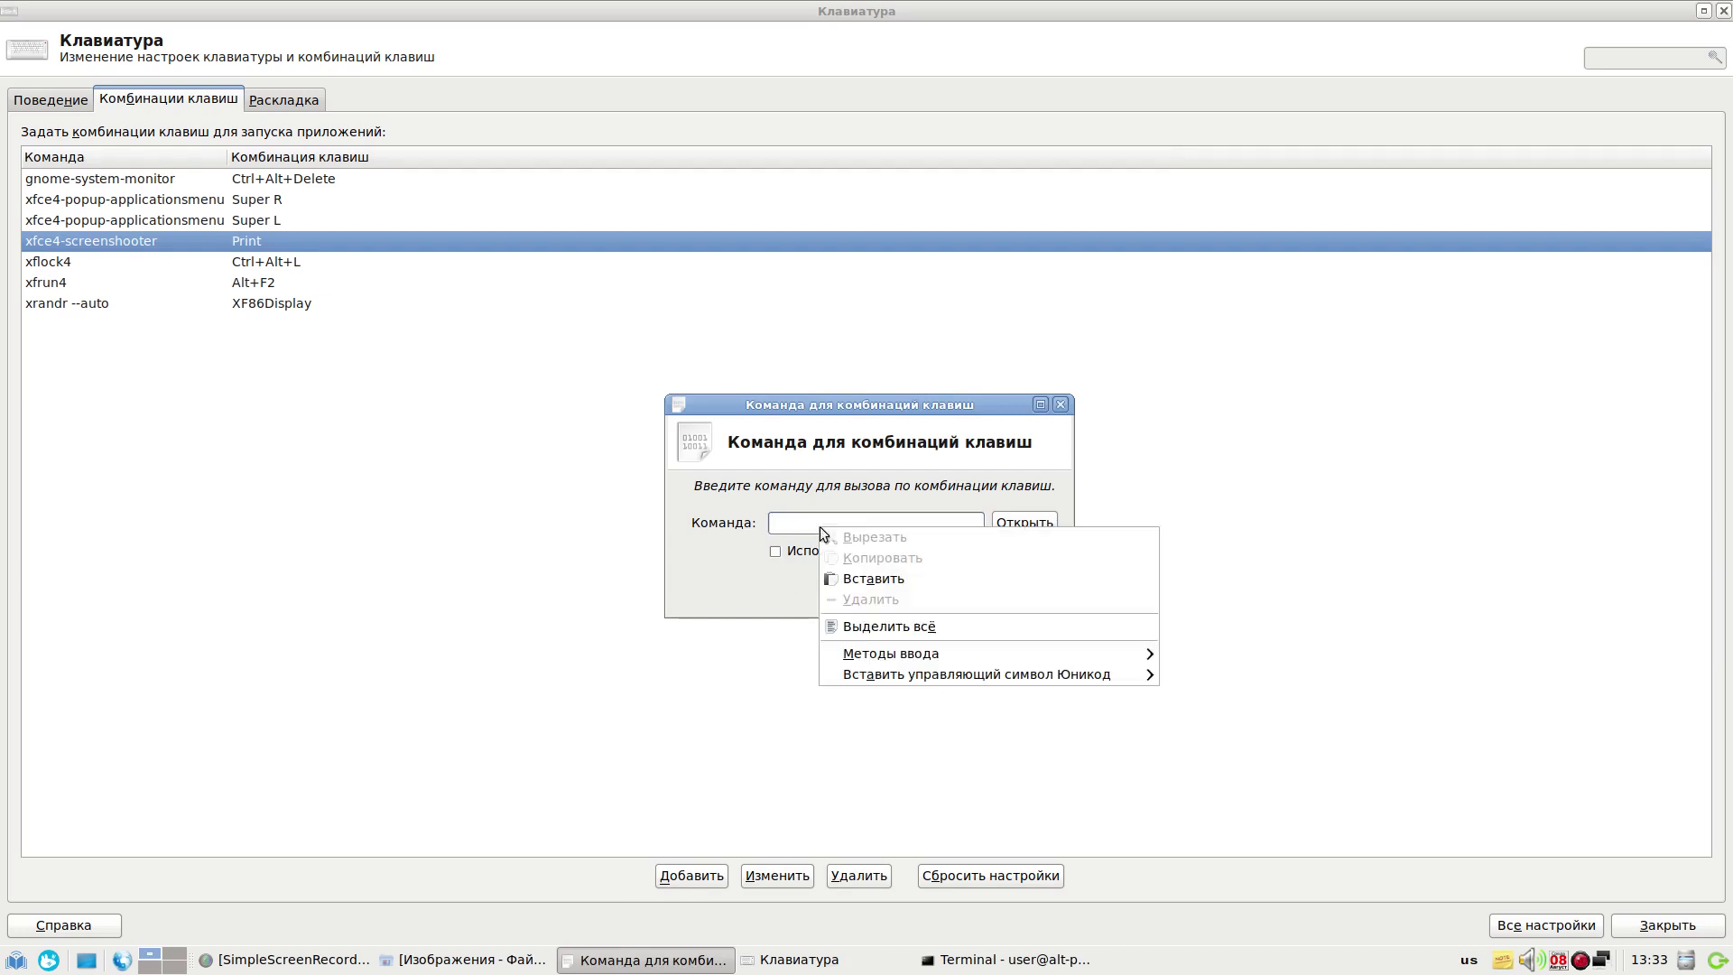
{"action": "left_click", "coordinate": [847, 576]}
{"action": "type", "text": "--fullscreen"}
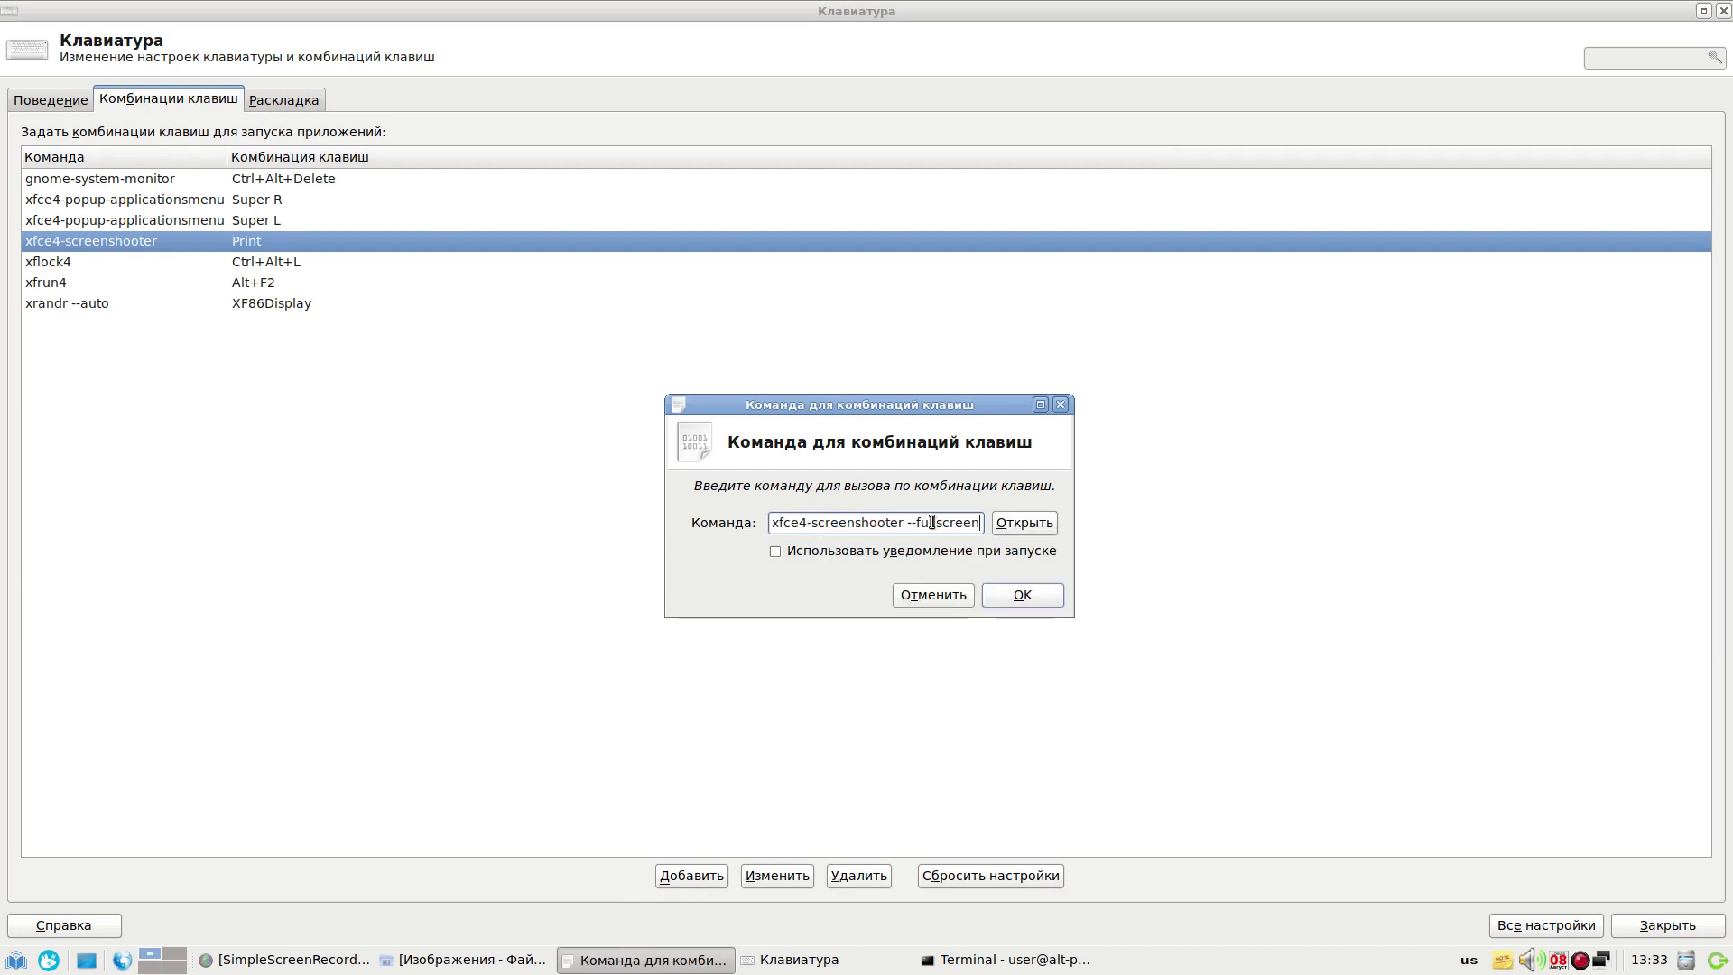
Transfer the full command xfce4-screenshooter --fullscreen from the shortcut dialog to the terminal and run it there
{"action": "triple_click", "coordinate": [912, 525]}
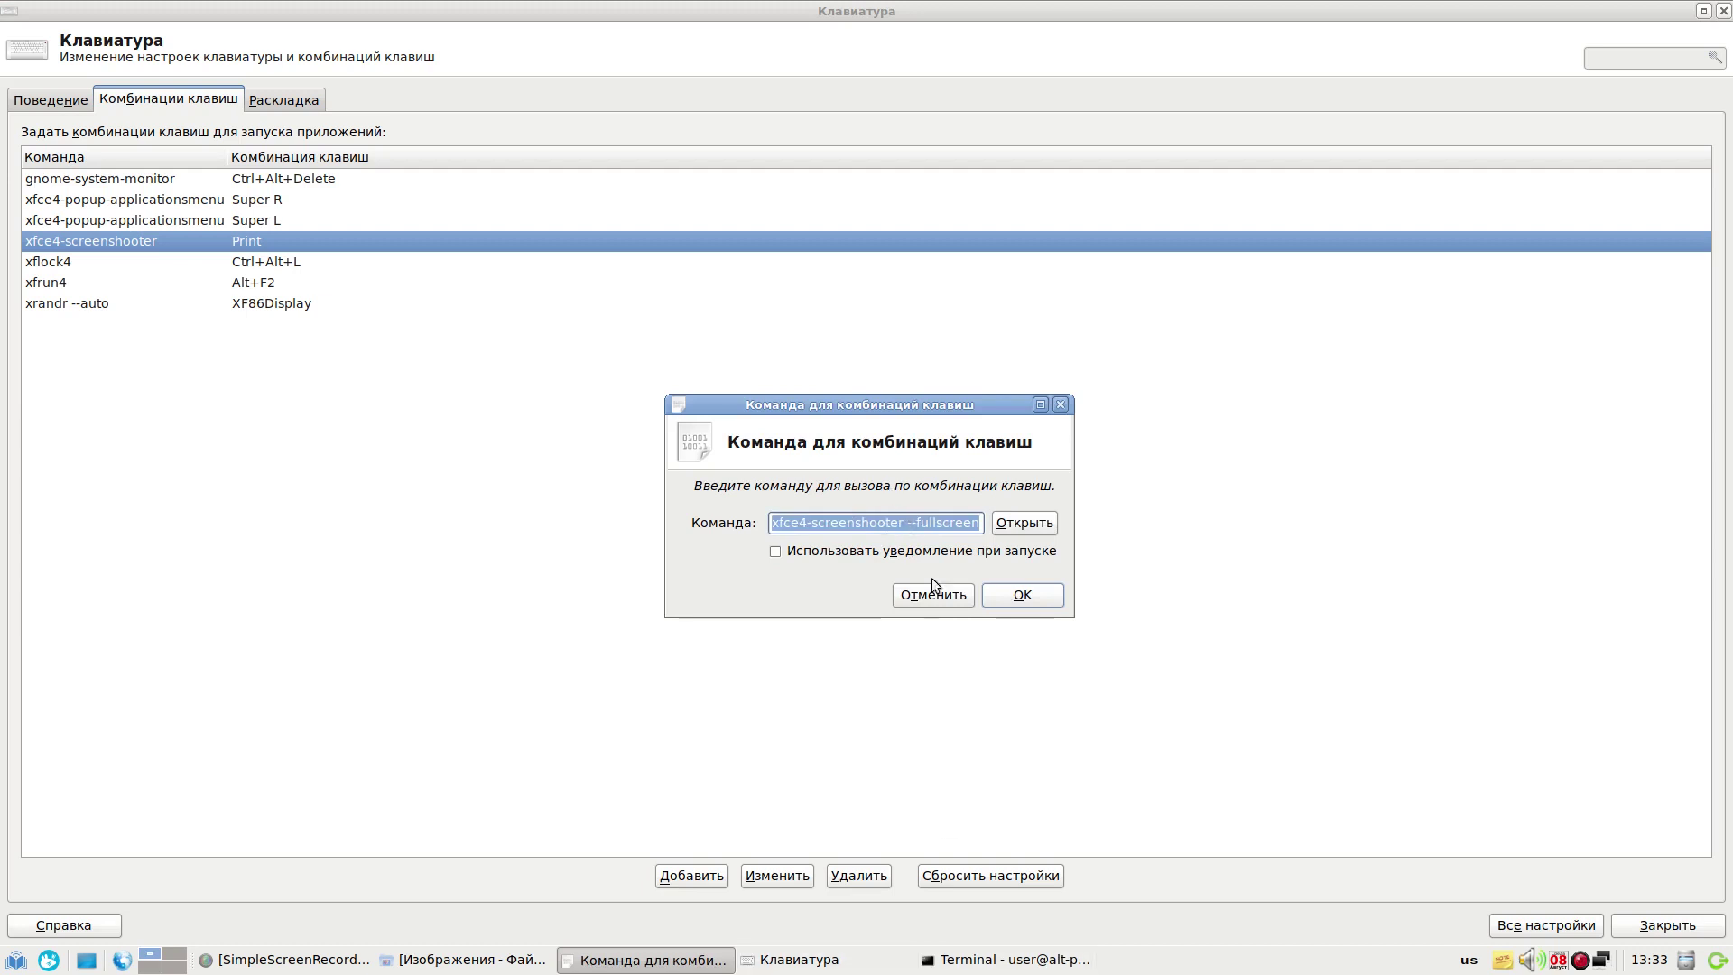
{"action": "left_click", "coordinate": [914, 522]}
{"action": "triple_click", "coordinate": [882, 522]}
{"action": "key", "text": "alt+Tab"}
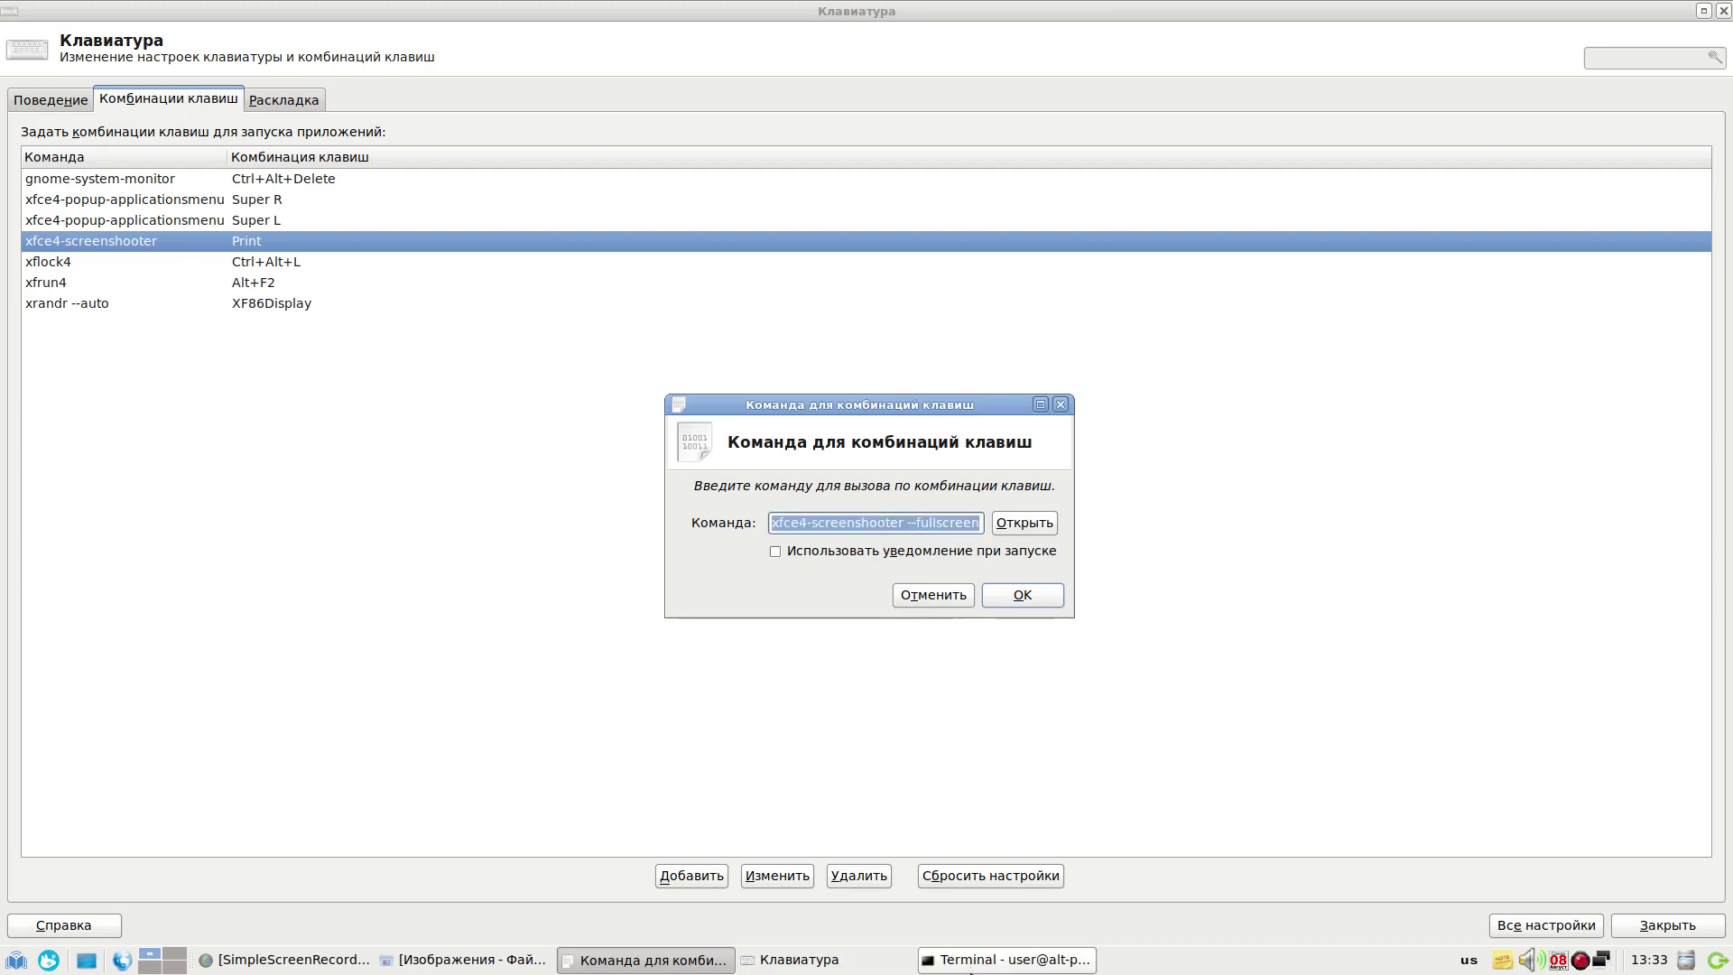
{"action": "middle_click", "coordinate": [815, 598]}
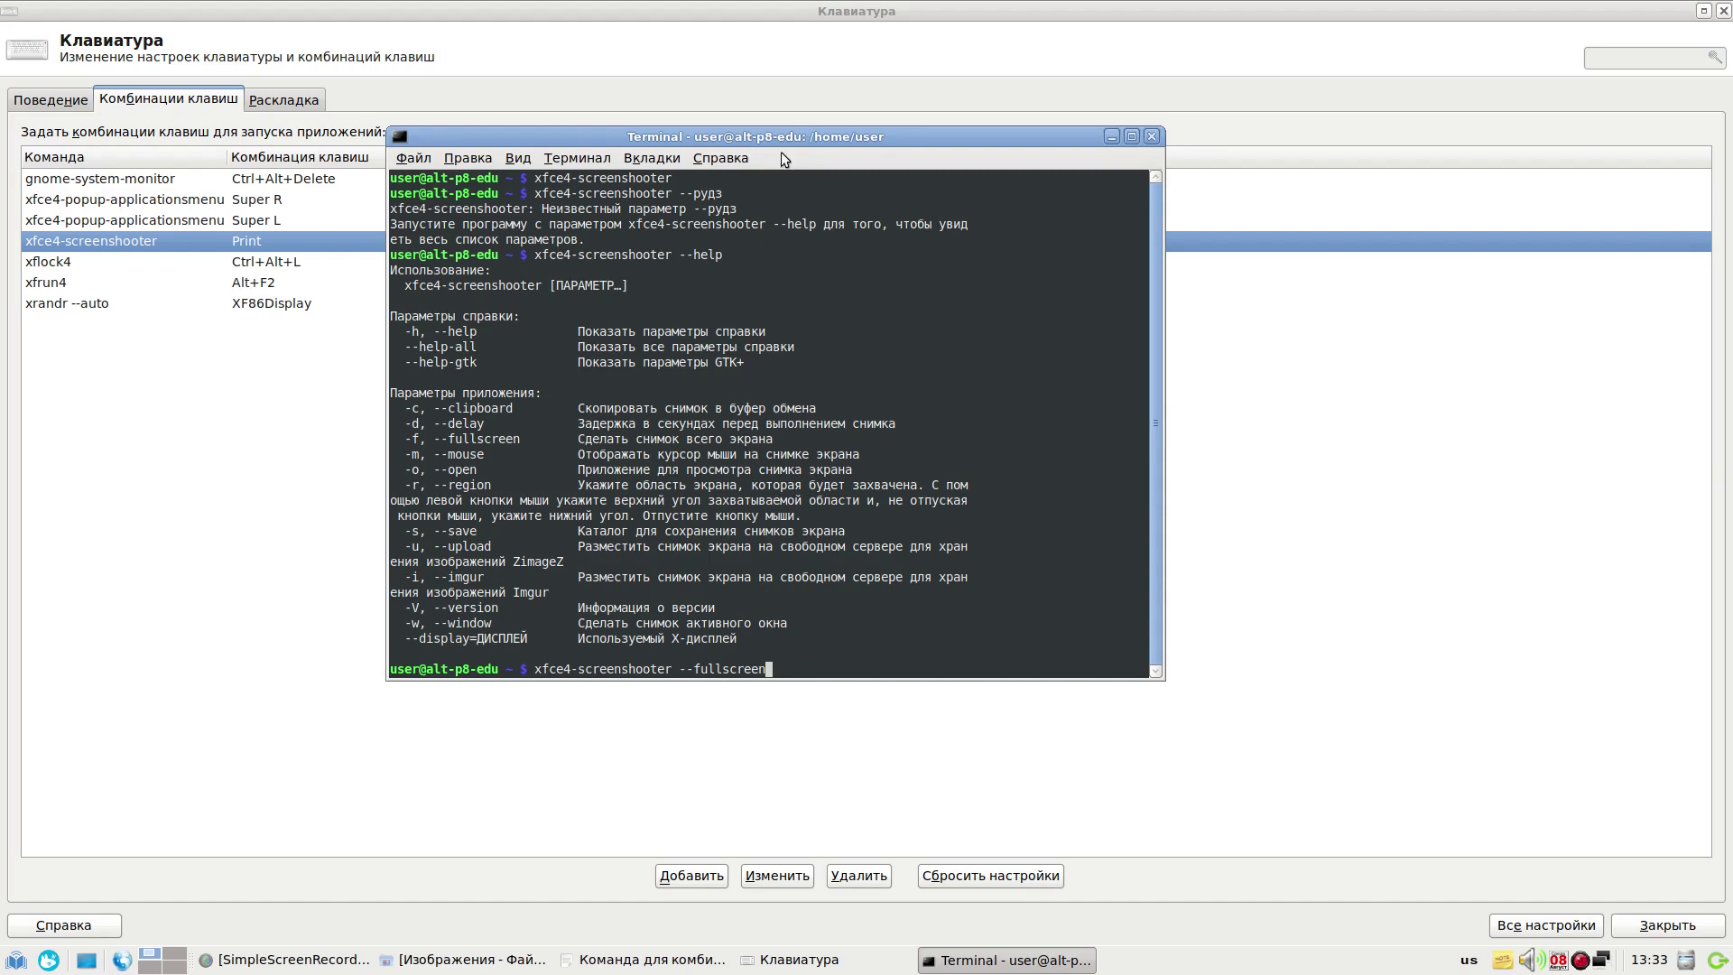
{"action": "left_click_drag", "start_coordinate": [786, 137], "coordinate": [853, 276]}
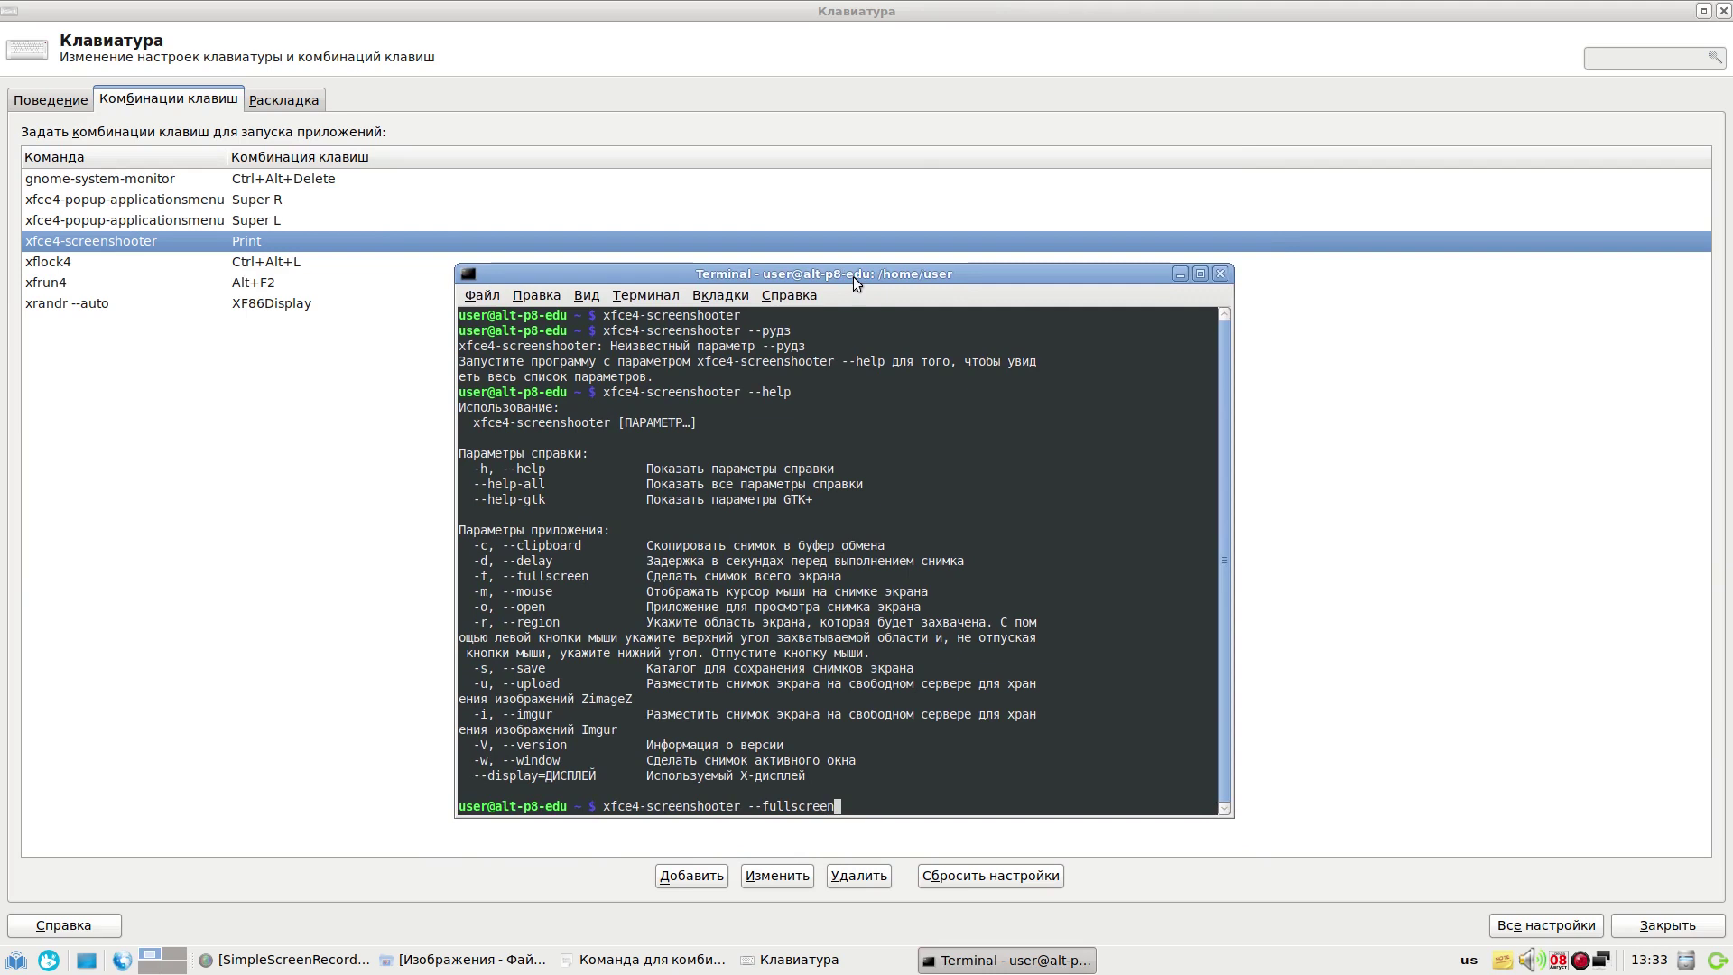
{"action": "key", "text": "Return"}
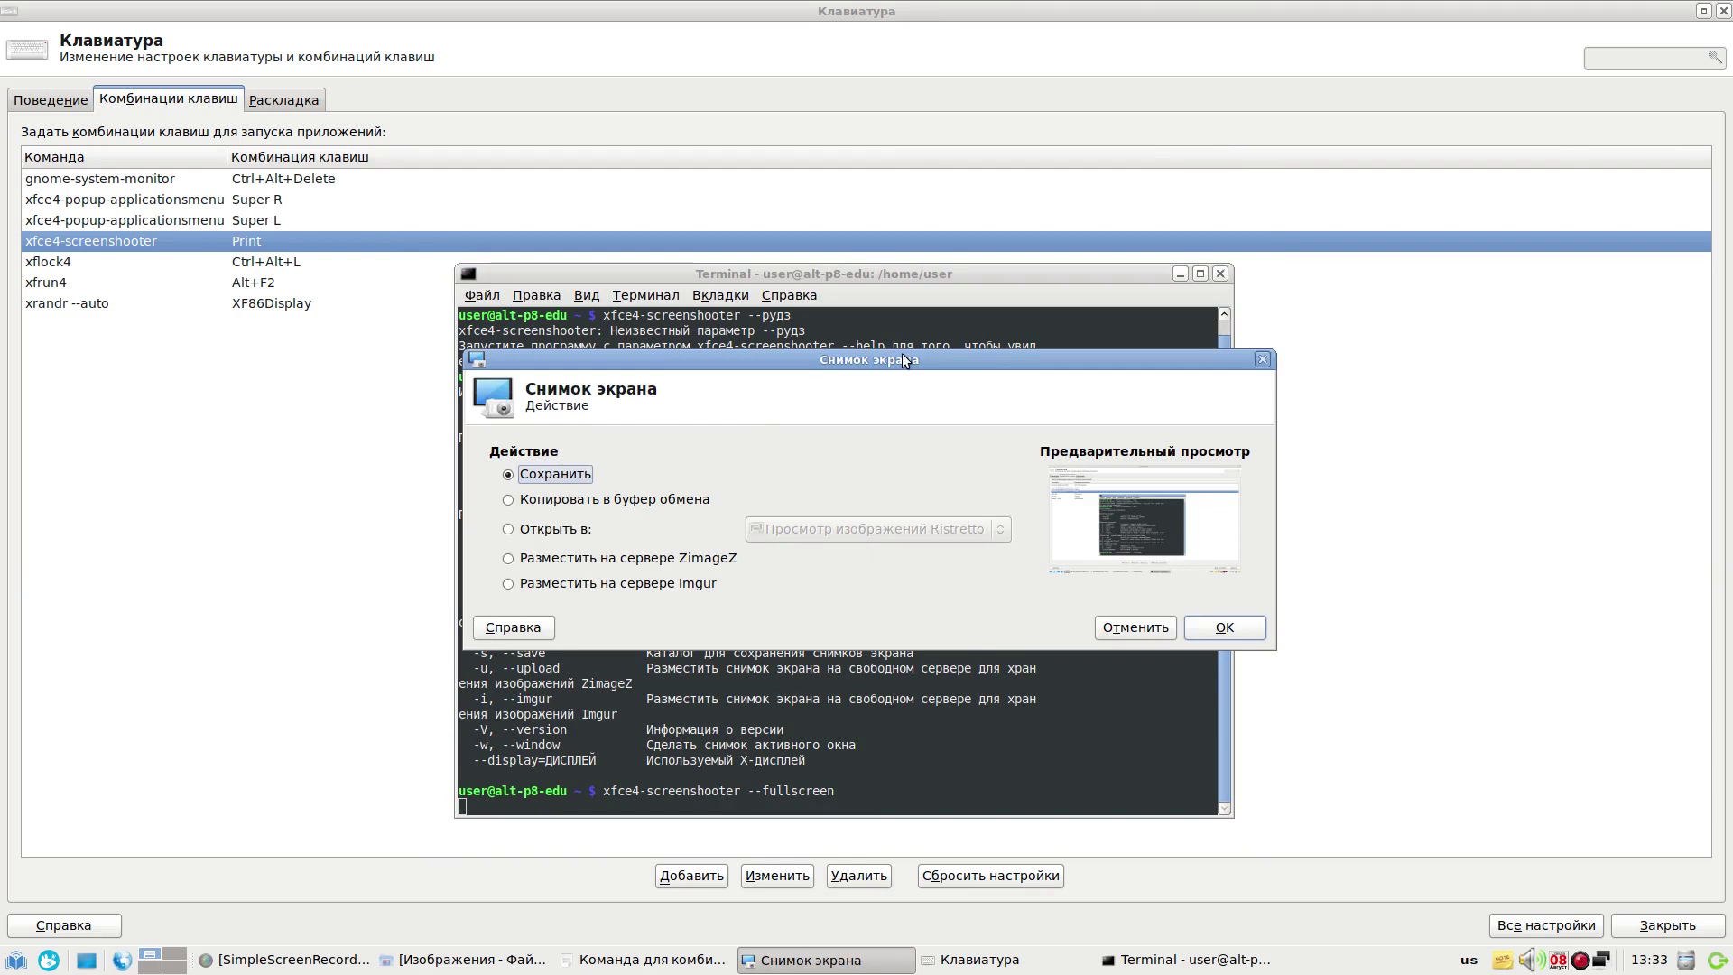
Save the captured full-screen screenshot in the Изображения folder under the suggested file name
{"action": "left_click_drag", "start_coordinate": [902, 354], "coordinate": [723, 399]}
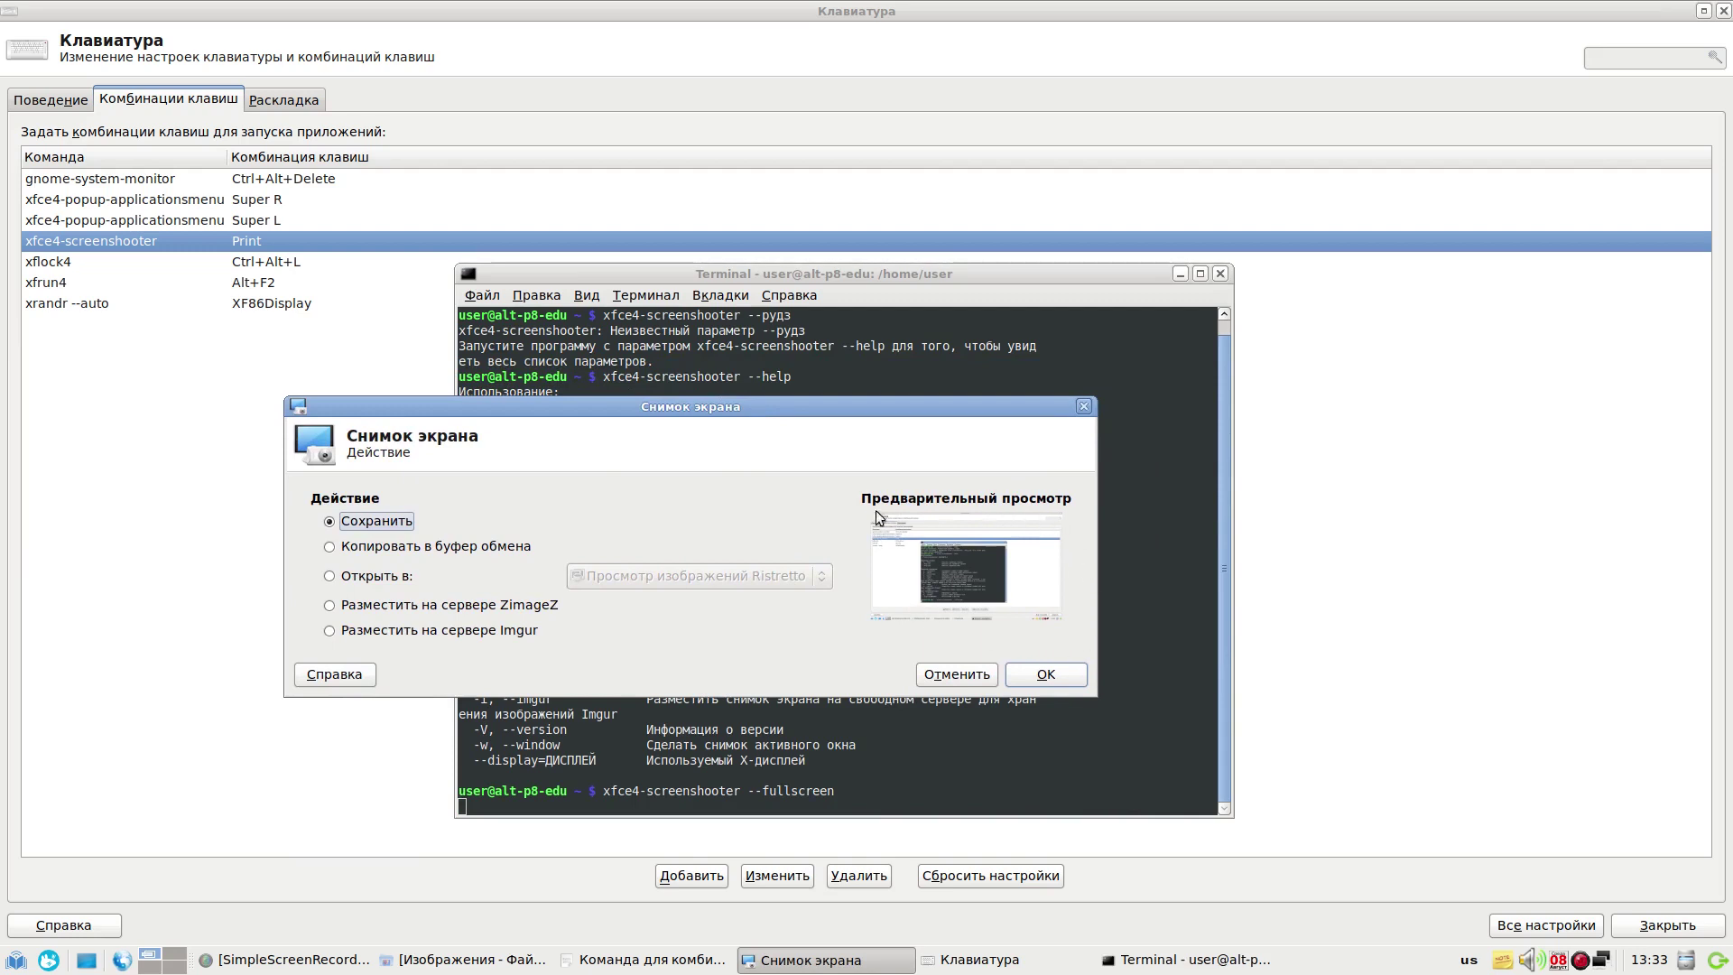
{"action": "left_click_drag", "start_coordinate": [957, 674], "coordinate": [1020, 674]}
{"action": "left_click", "coordinate": [1019, 674]}
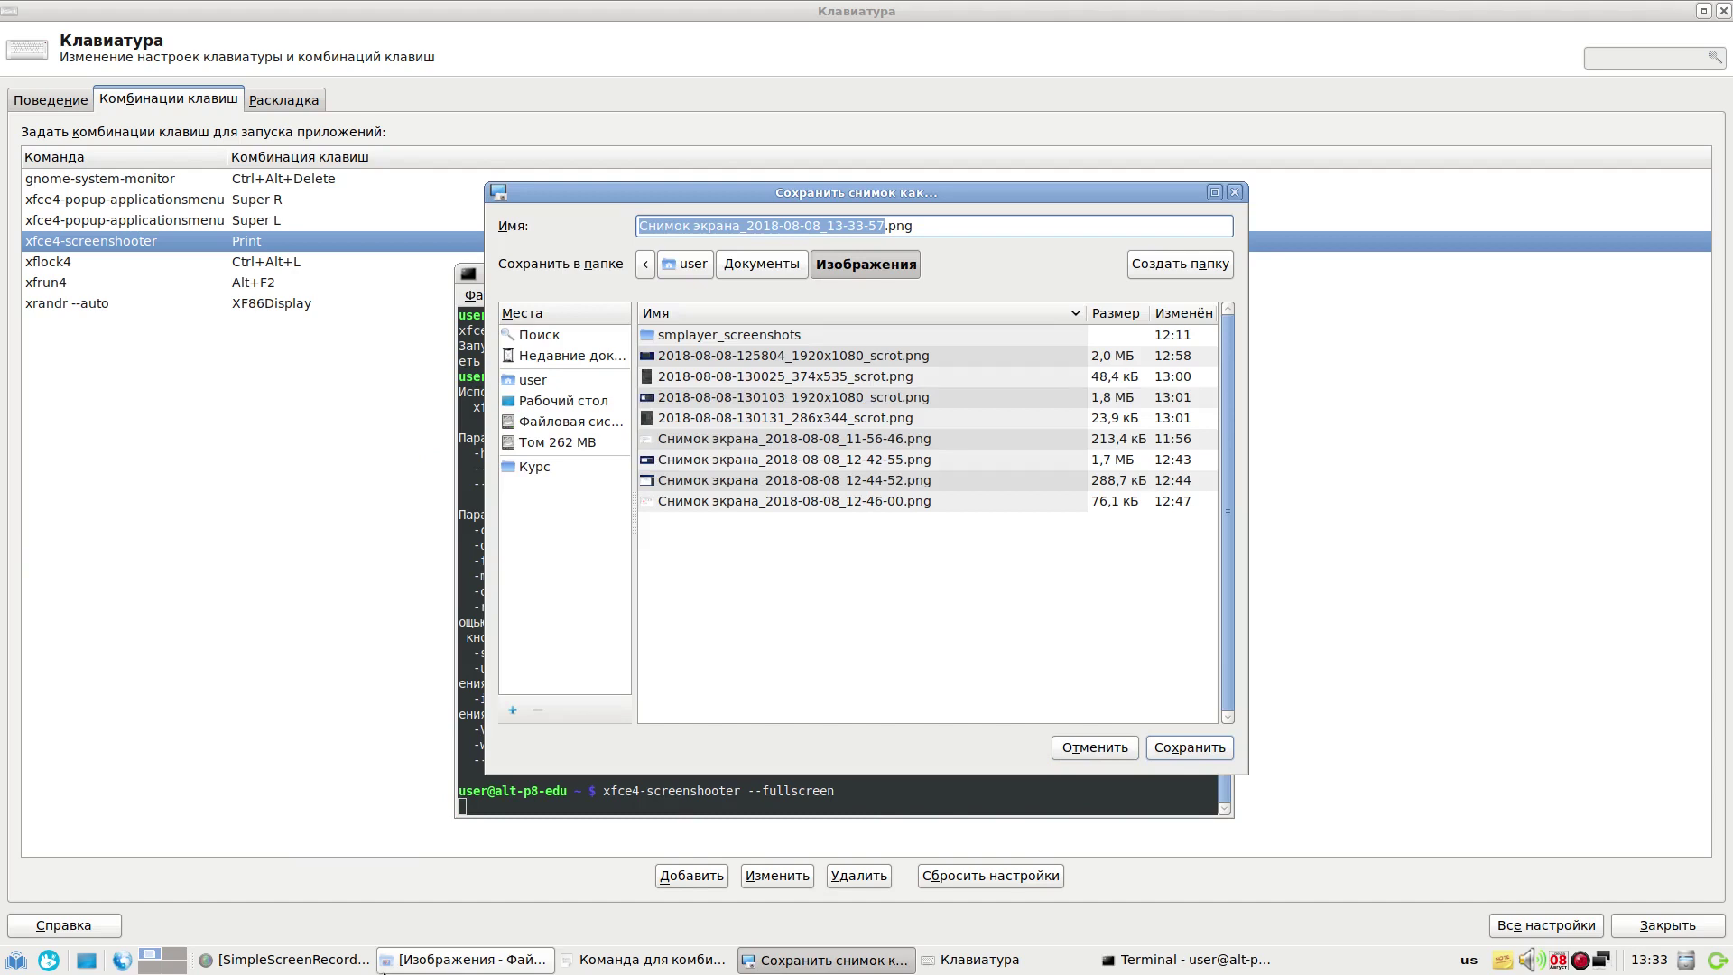
{"action": "left_click", "coordinate": [1204, 755]}
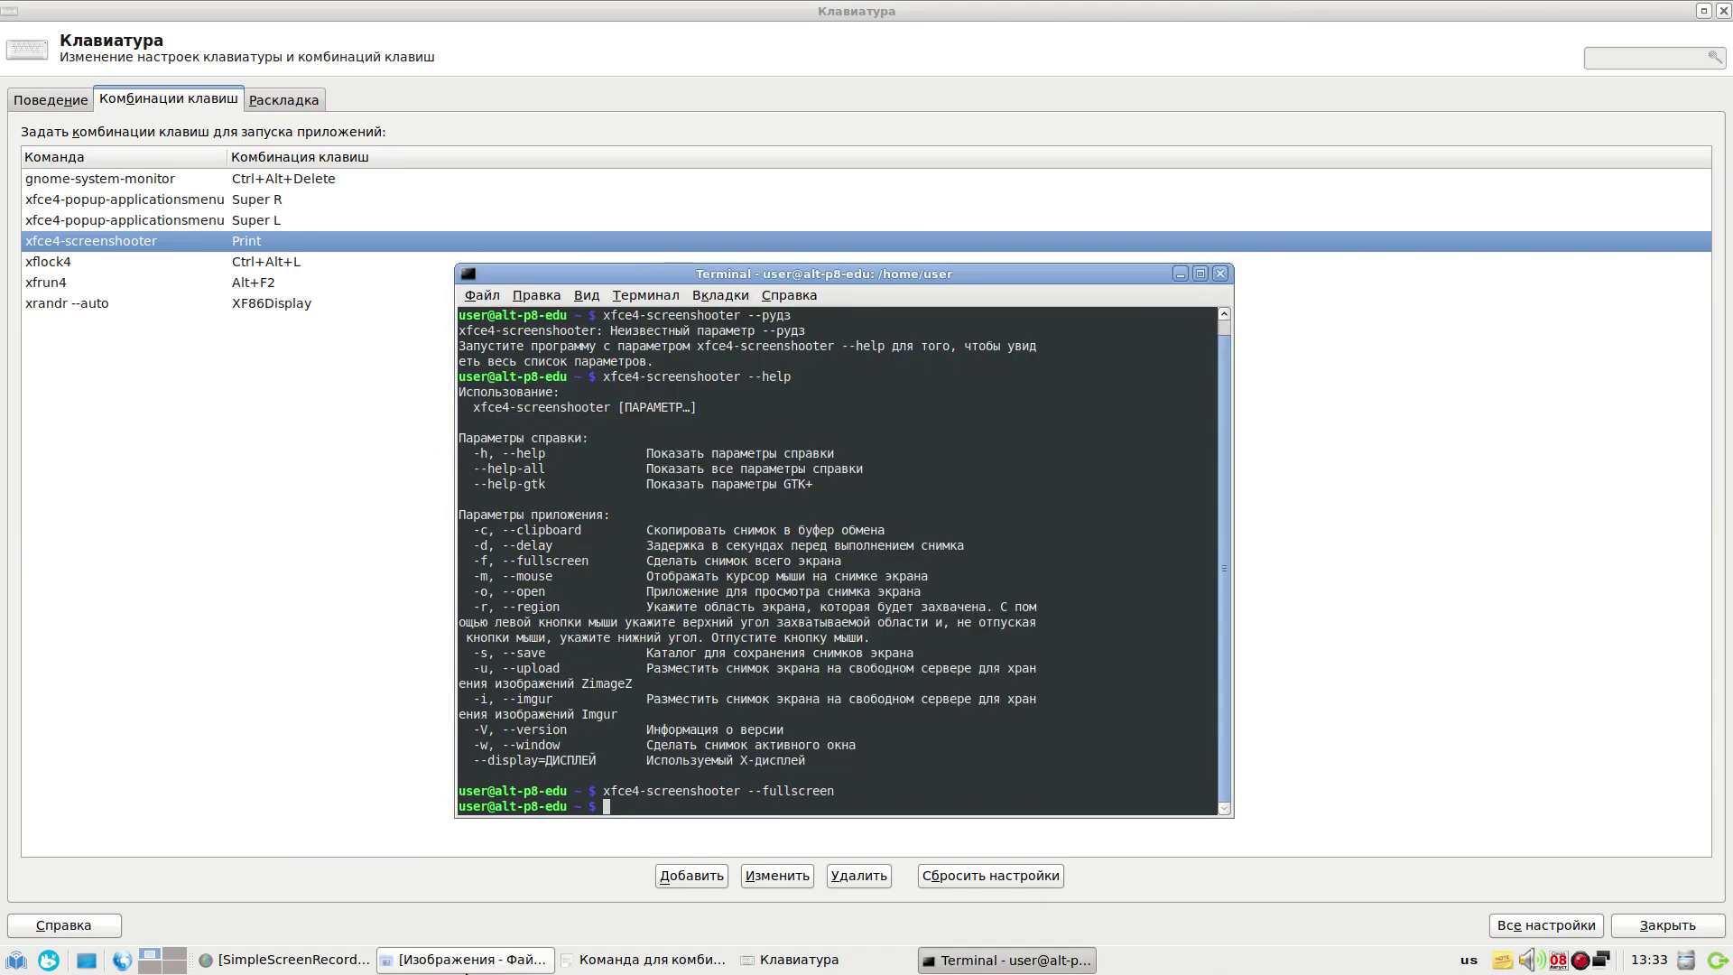
View the saved screenshot from the Изображения folder, close the image viewer, and minimize the file manager
{"action": "double_click", "coordinate": [588, 419]}
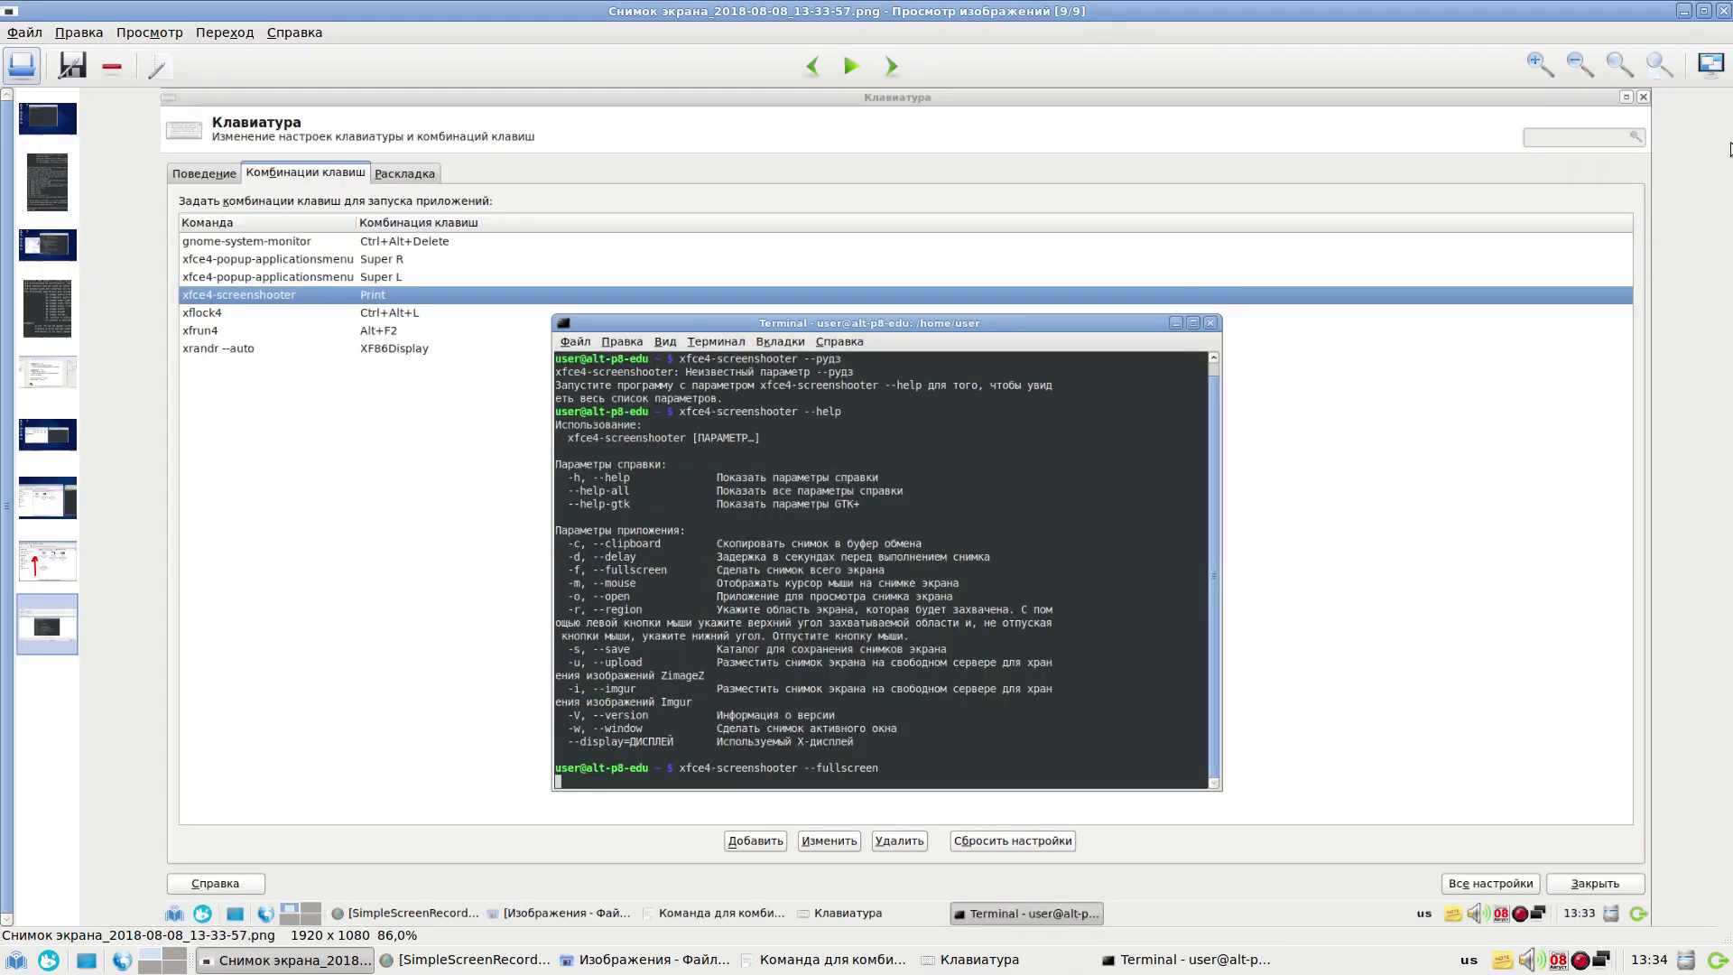
{"action": "left_click", "coordinate": [1722, 13]}
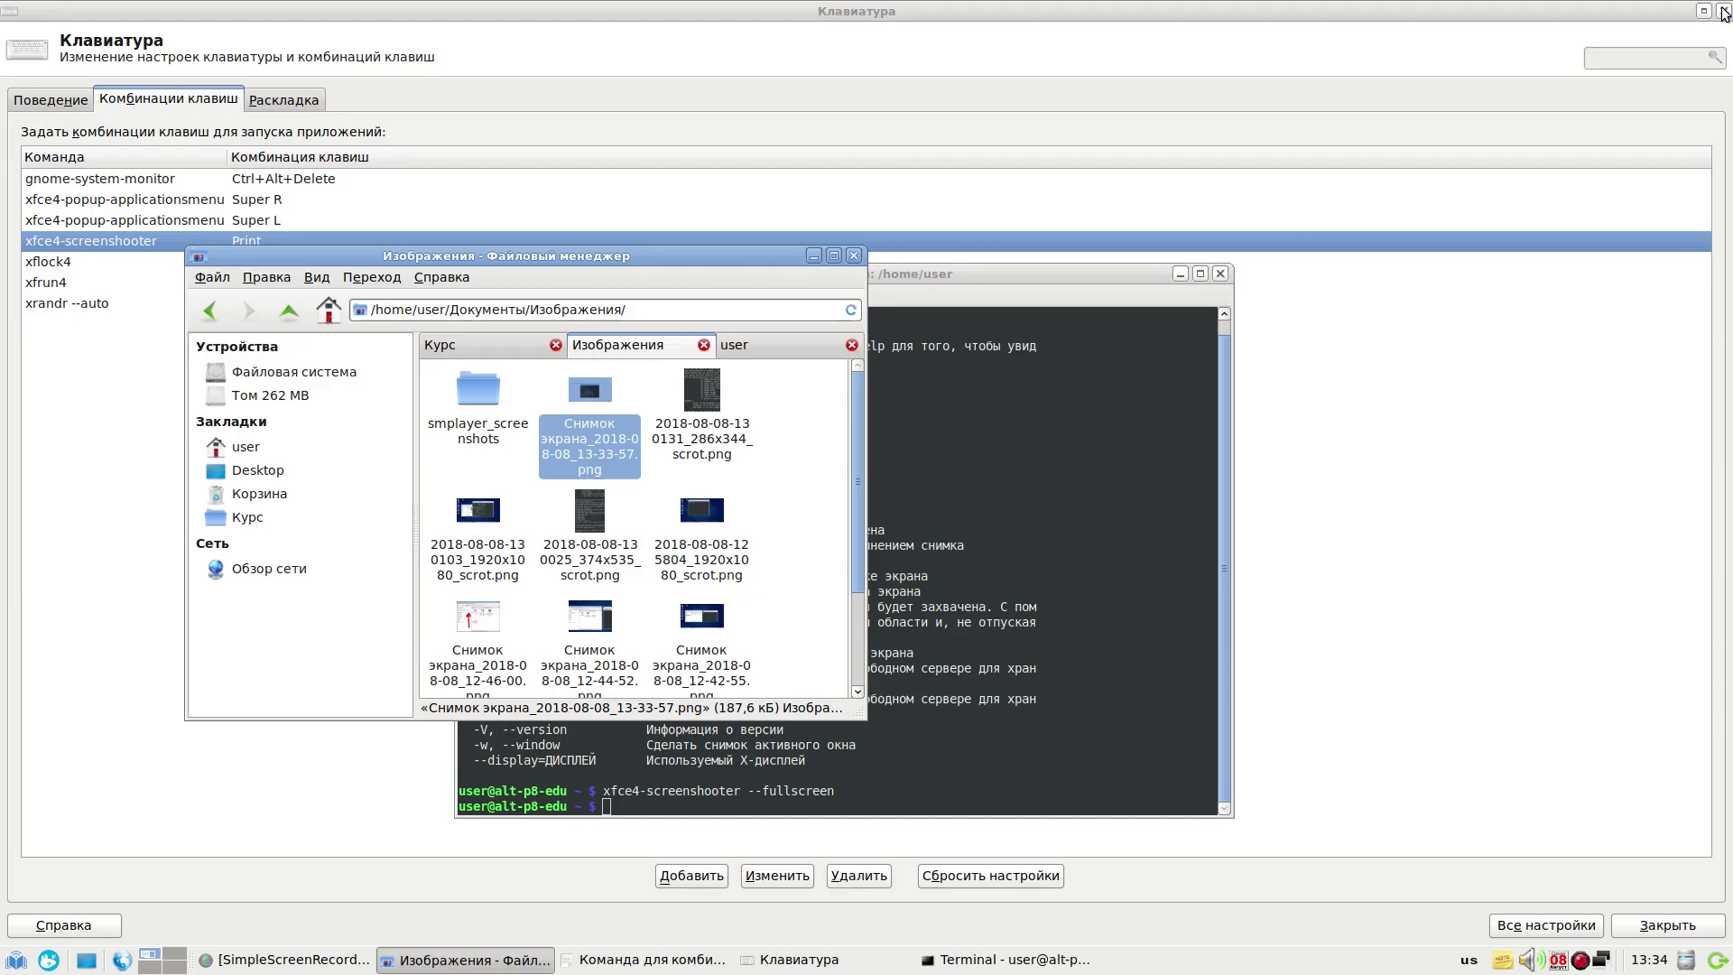
{"action": "left_click", "coordinate": [808, 264]}
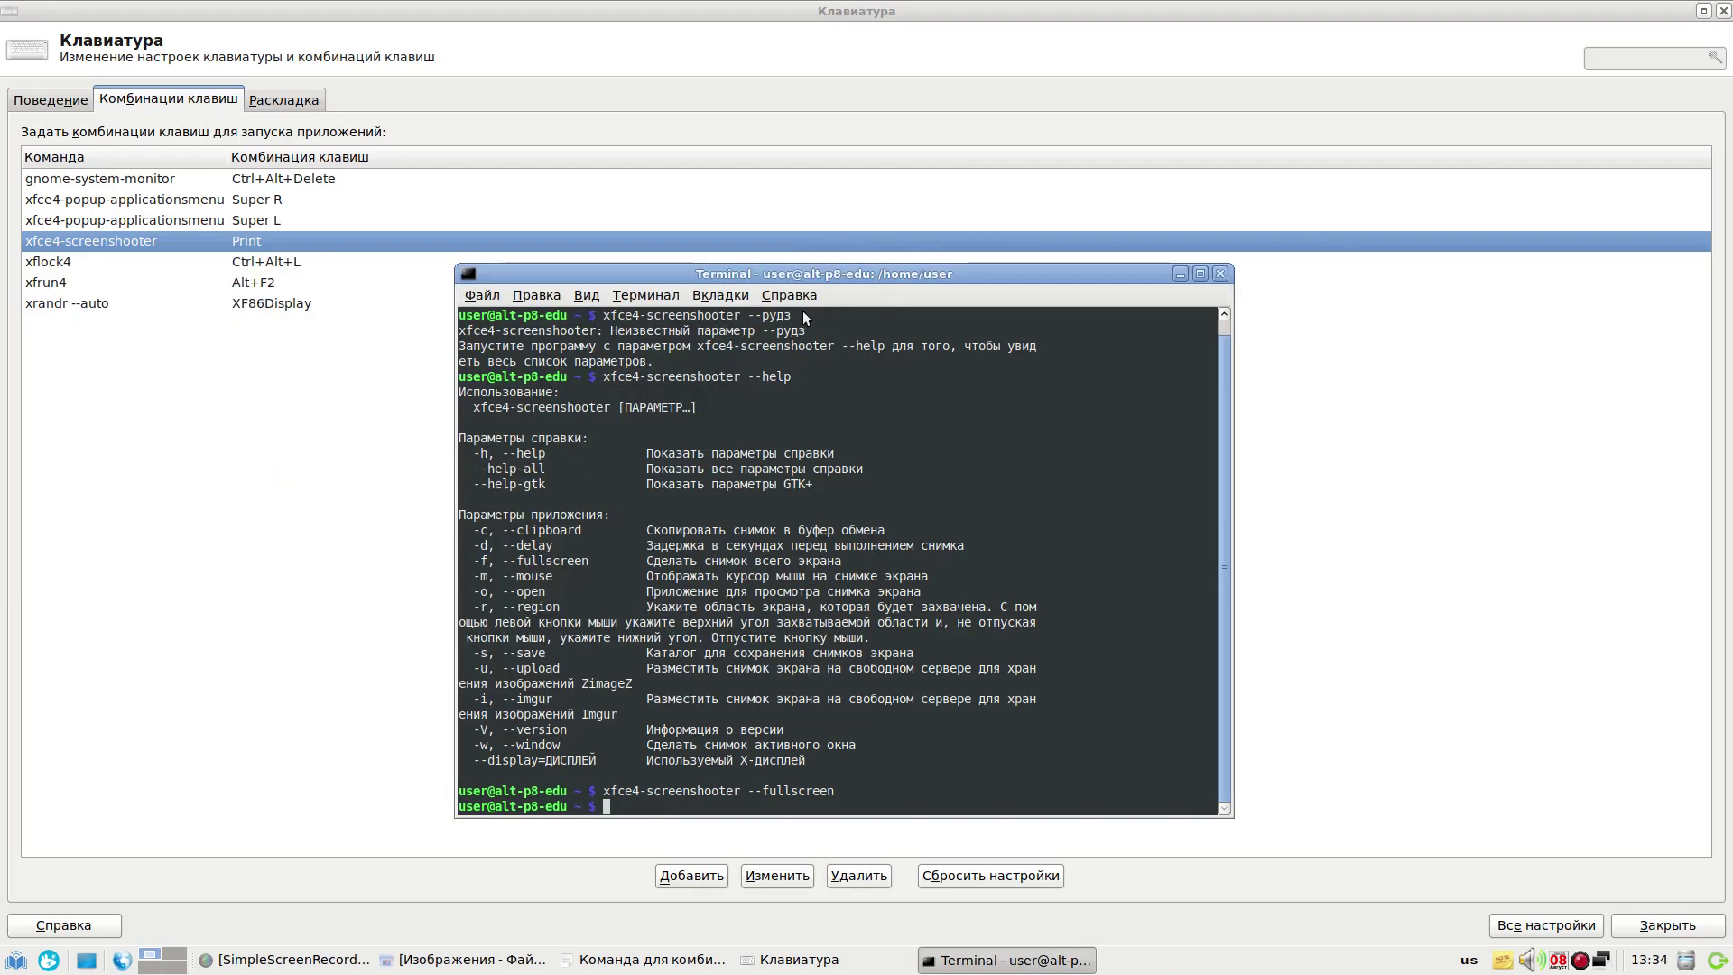
Confirm xfce4-screenshooter --fullscreen as the new shortcut's command and assign it the Alt R key
{"action": "left_click", "coordinate": [1178, 274]}
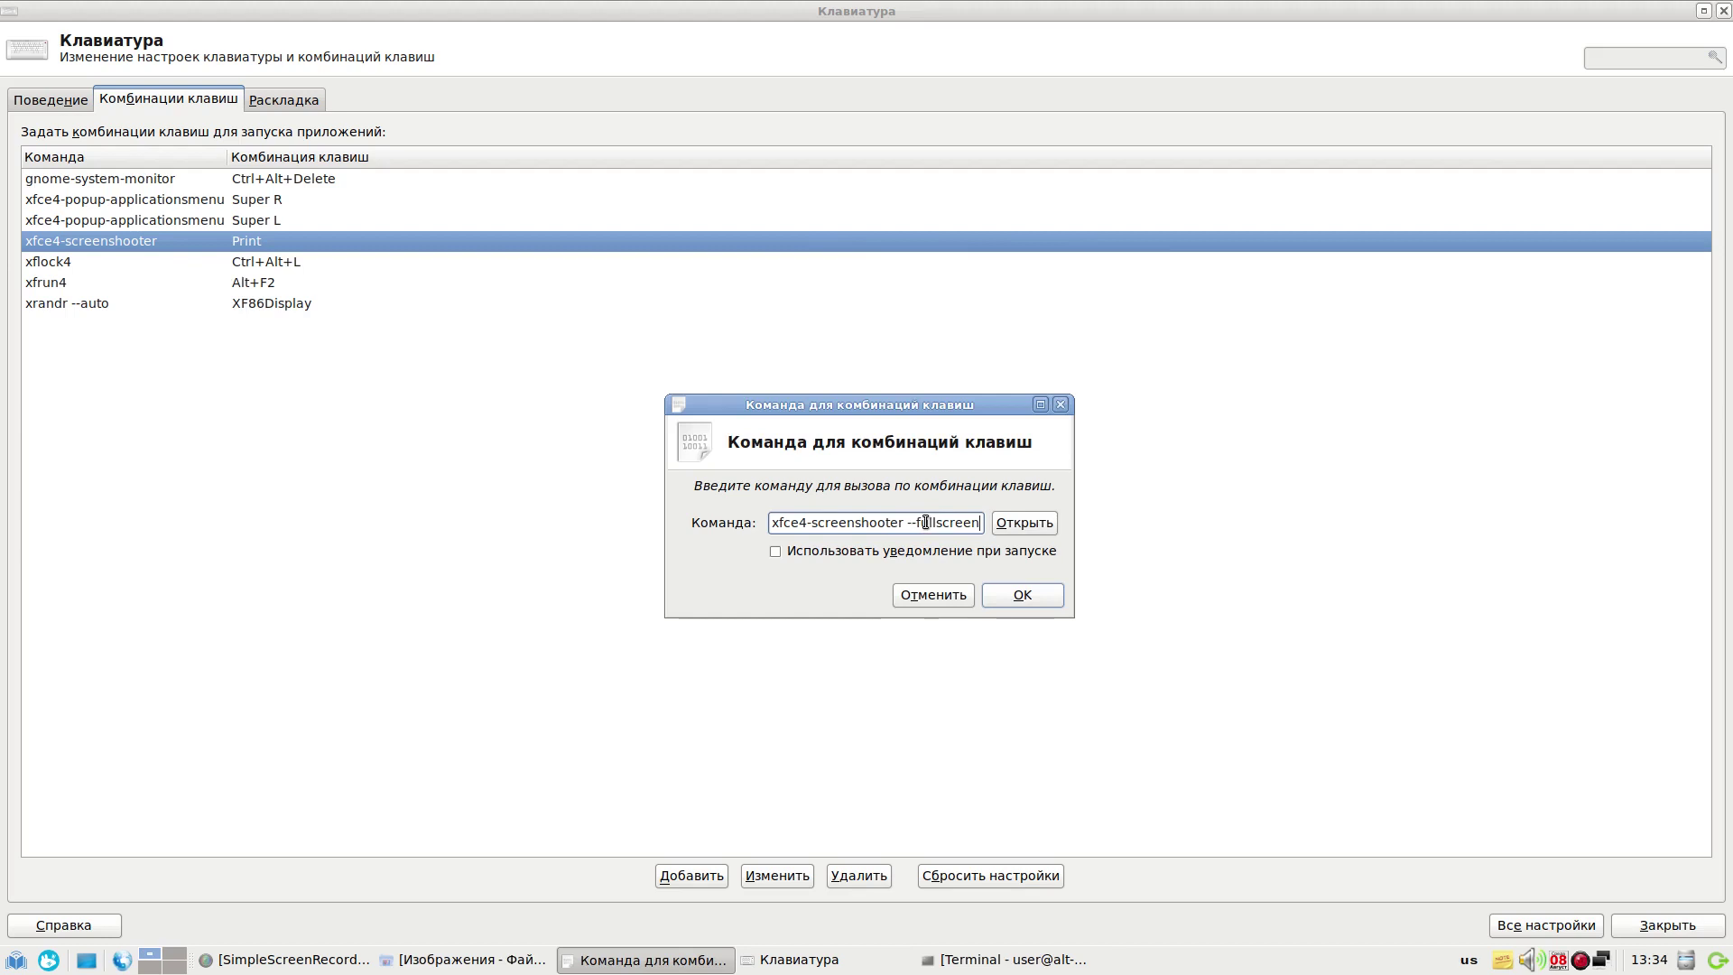
{"action": "left_click", "coordinate": [1032, 591]}
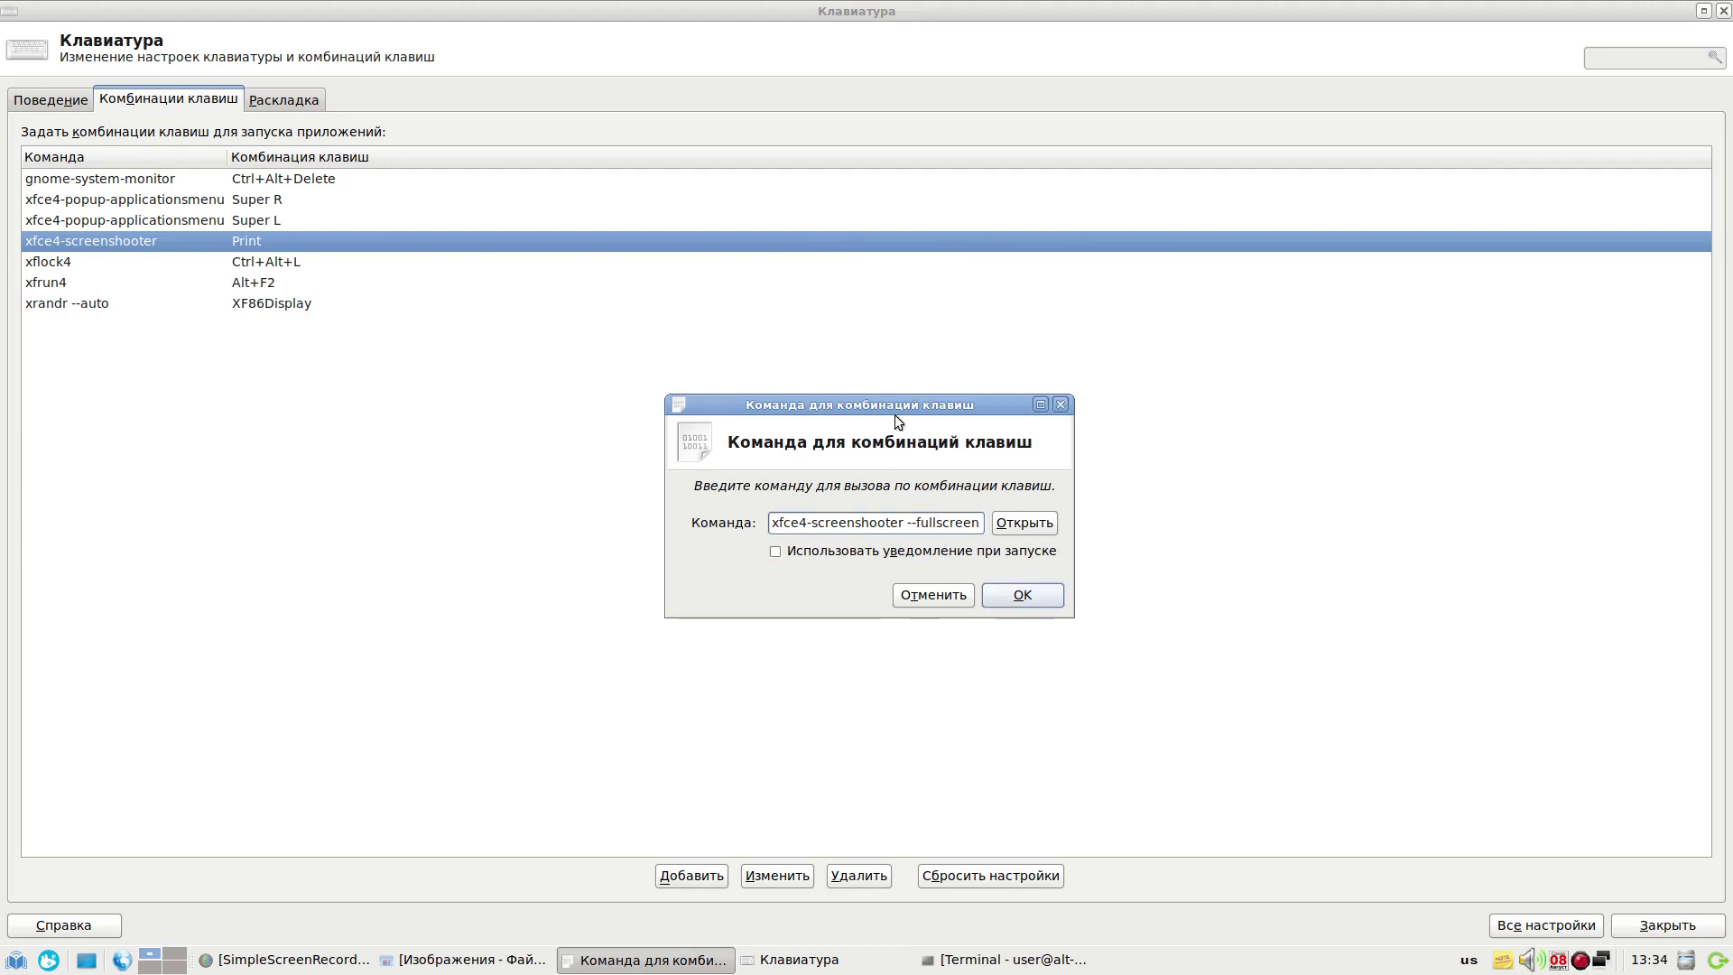
{"action": "left_click_drag", "start_coordinate": [888, 410], "coordinate": [856, 409]}
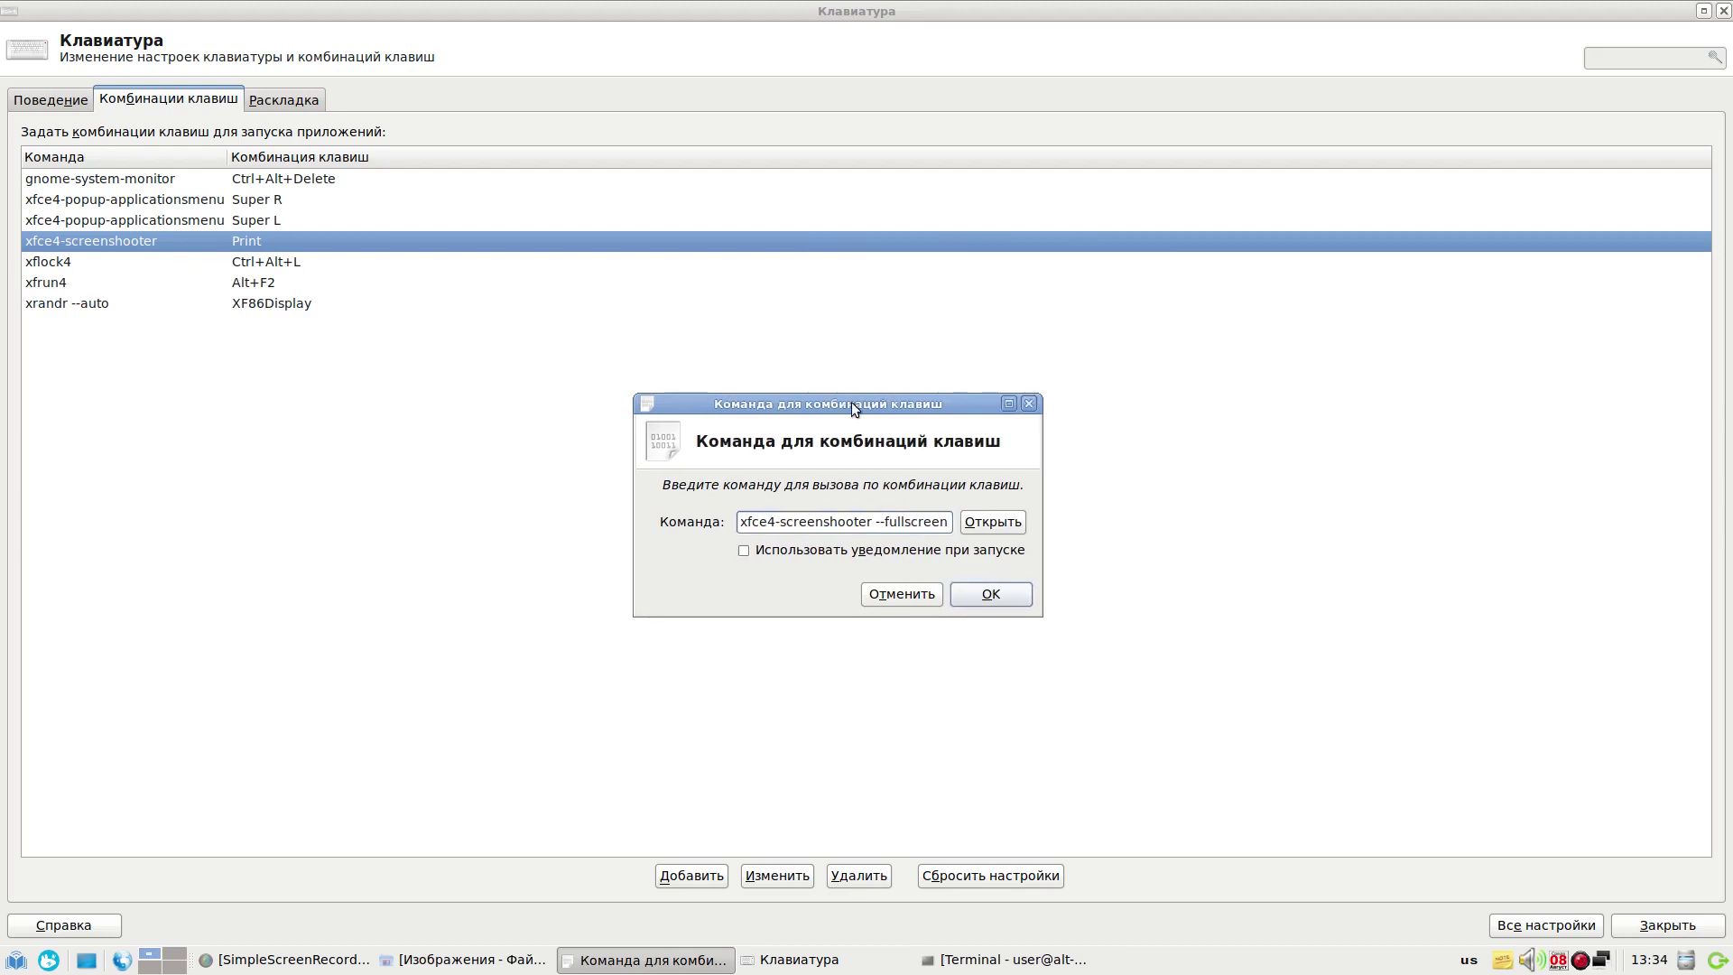
{"action": "left_click", "coordinate": [1013, 600]}
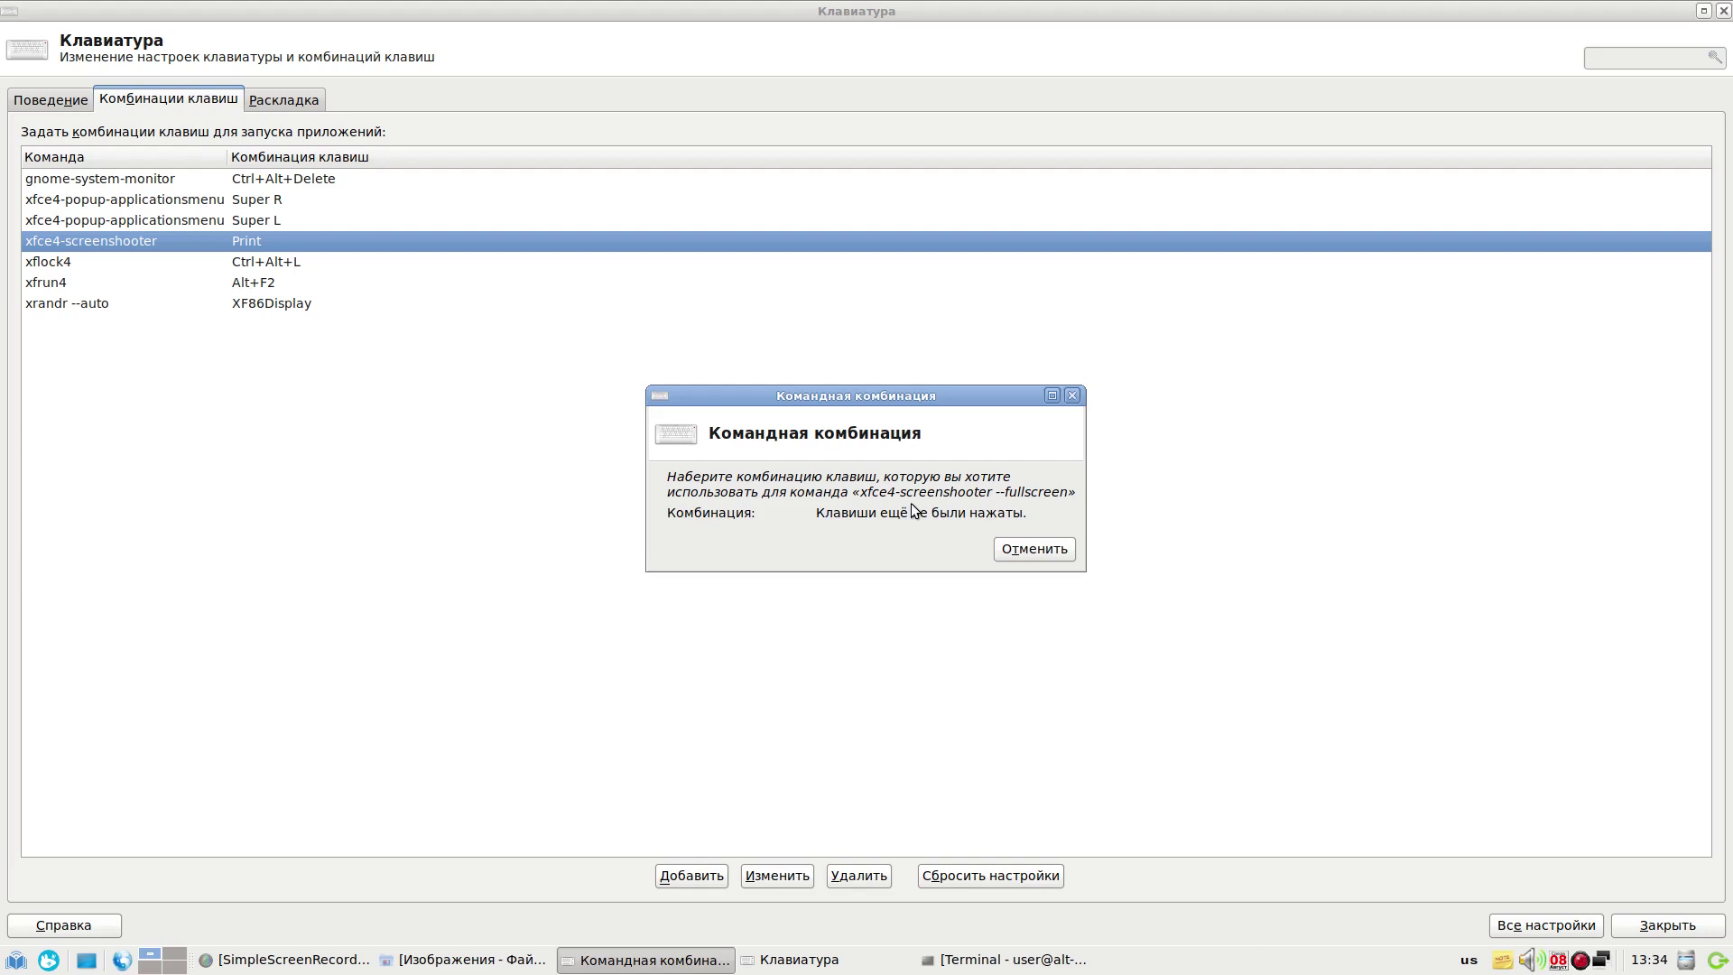
{"action": "key", "text": "alt+r"}
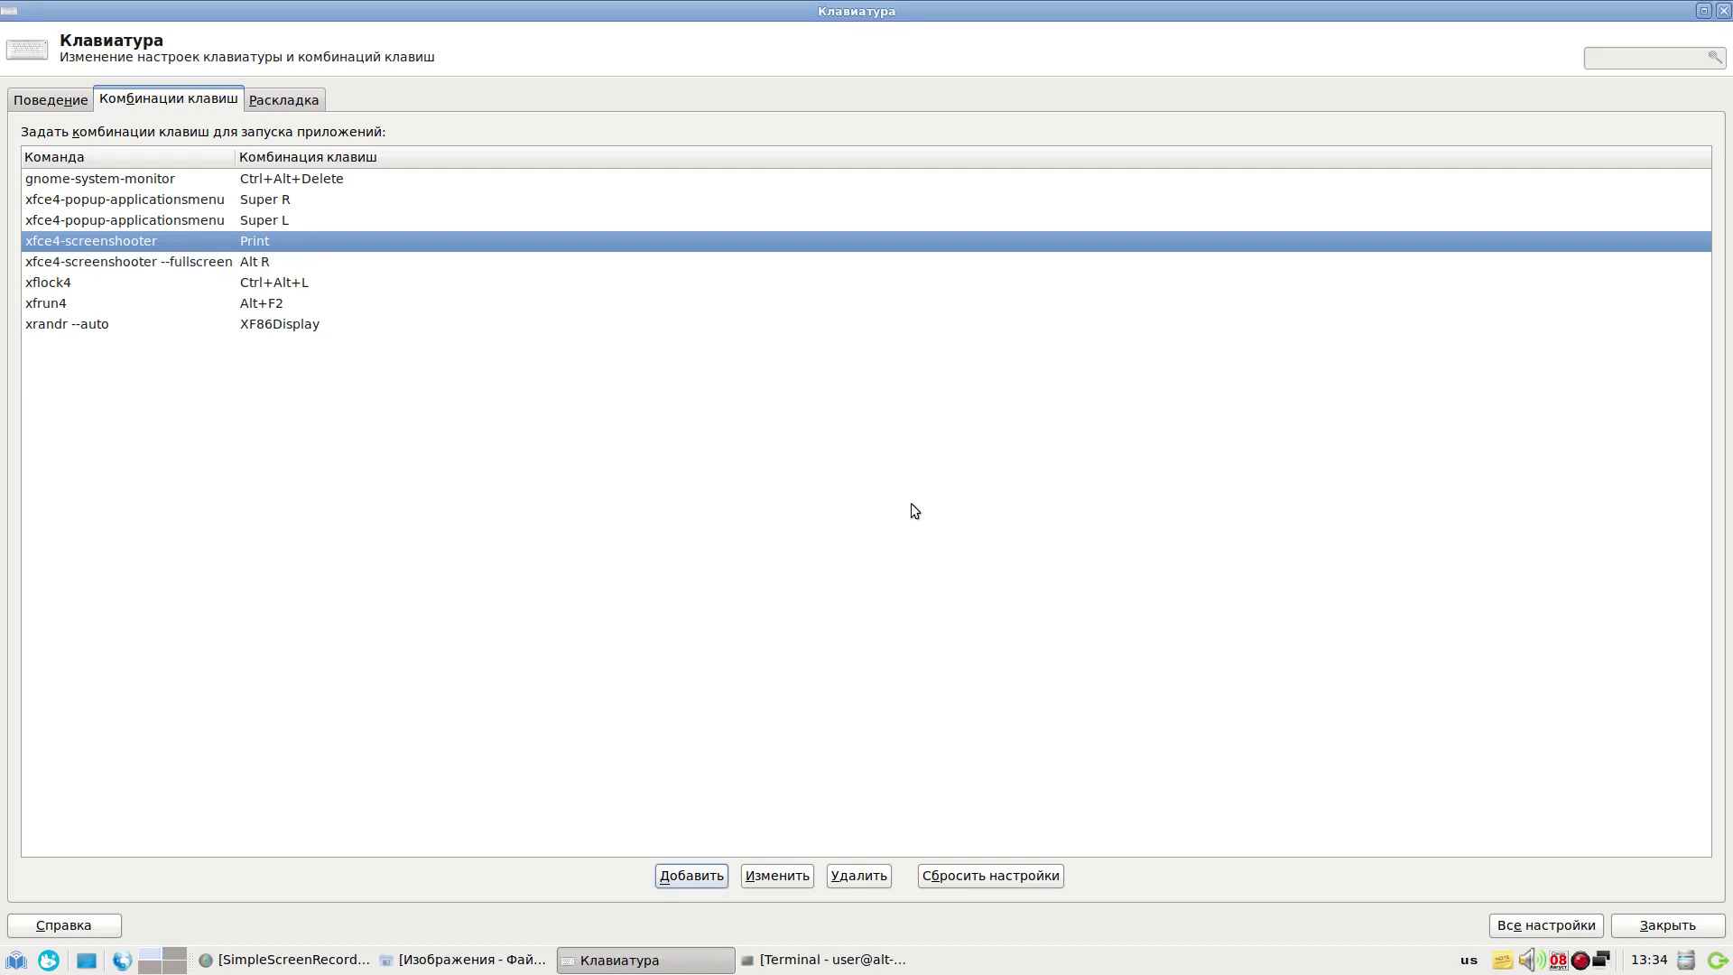
Change the key combination of the xfce4-screenshooter --fullscreen shortcut to Ctrl+Print
{"action": "left_click", "coordinate": [273, 257]}
{"action": "left_click", "coordinate": [774, 878]}
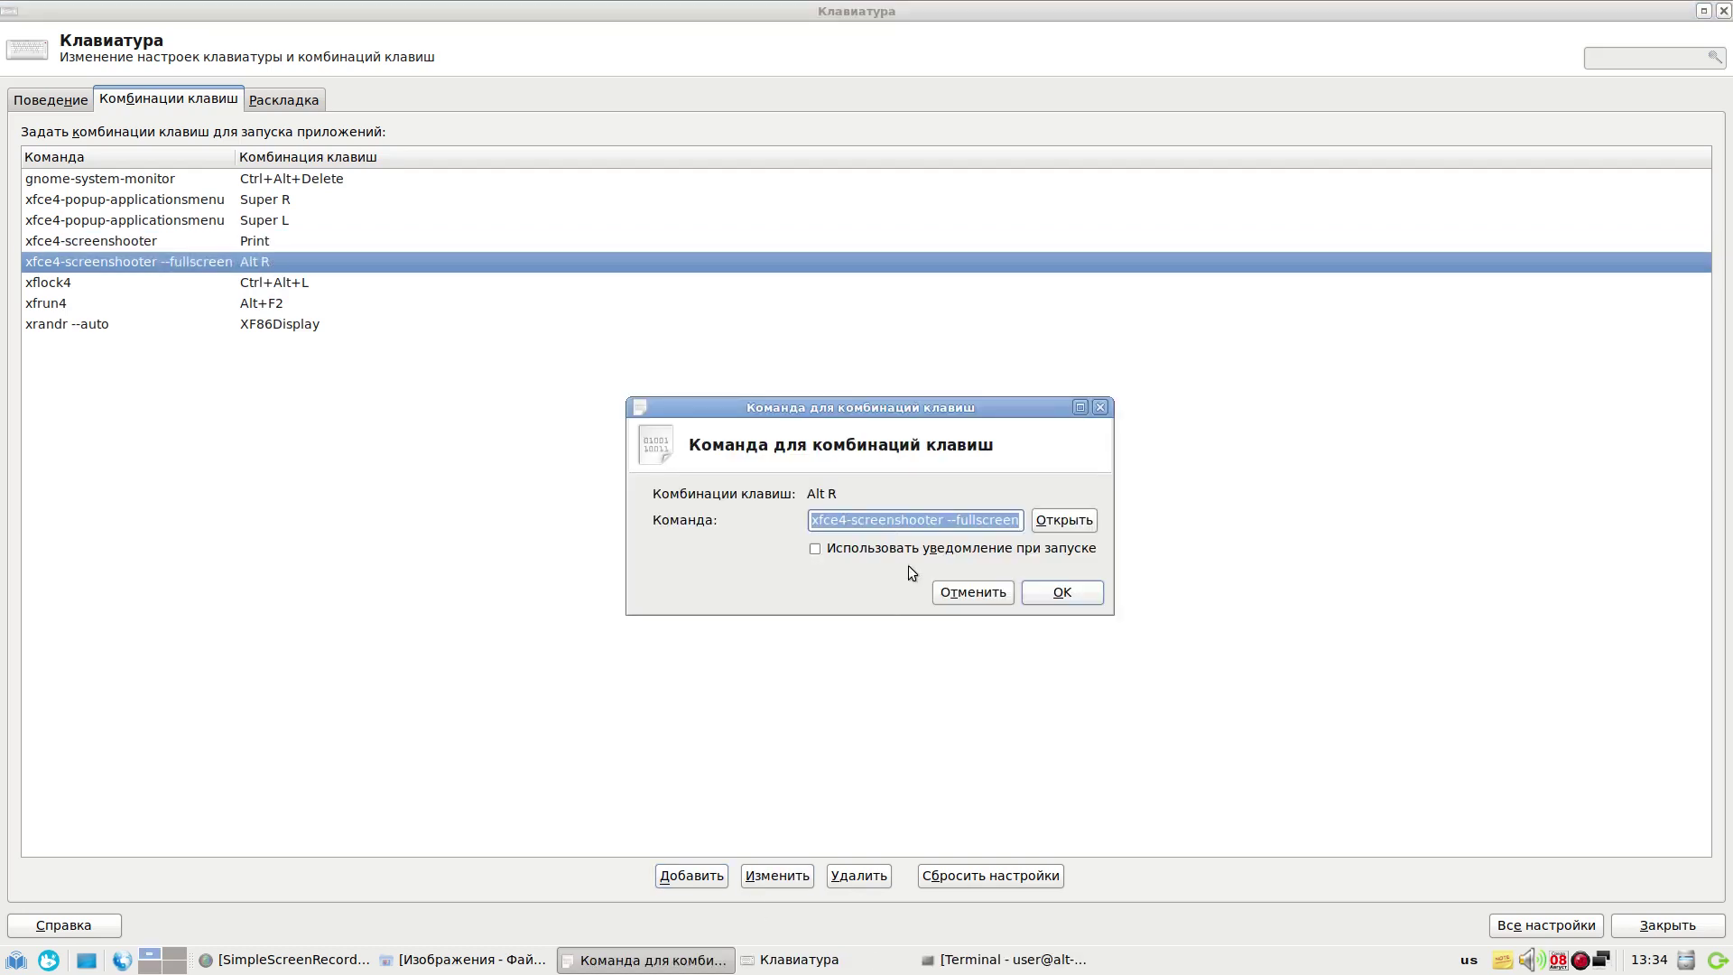
{"action": "left_click", "coordinate": [1064, 592]}
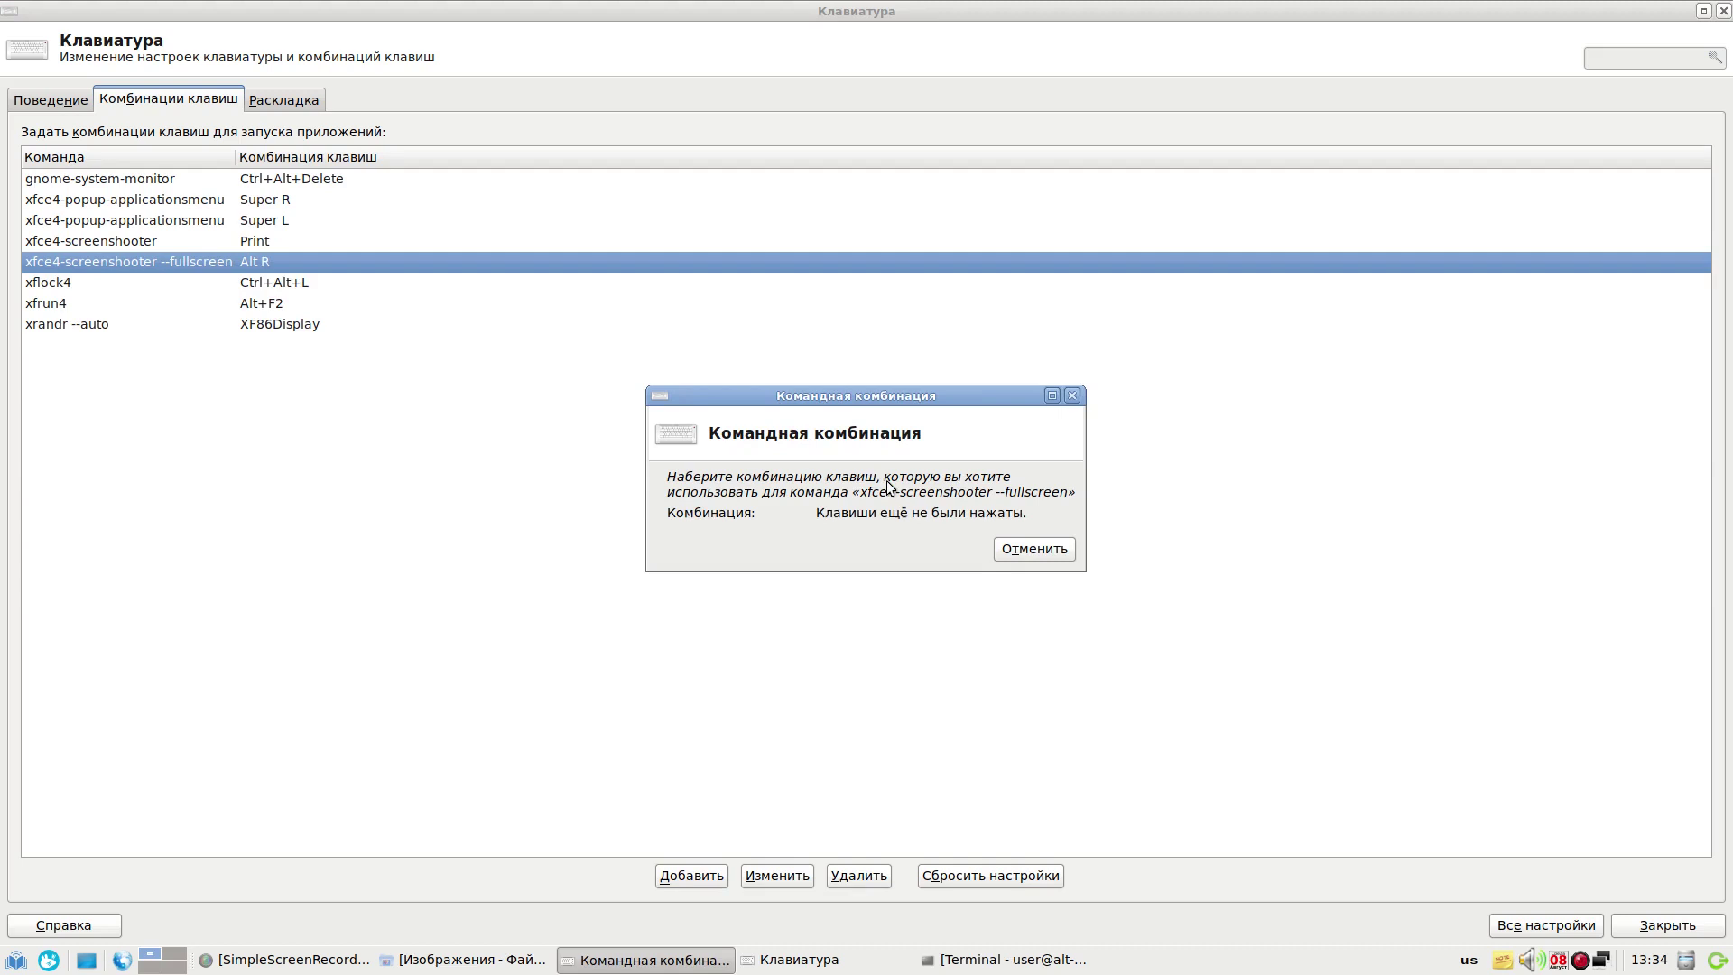
{"action": "key", "text": "alt+r"}
{"action": "left_click", "coordinate": [1036, 547]}
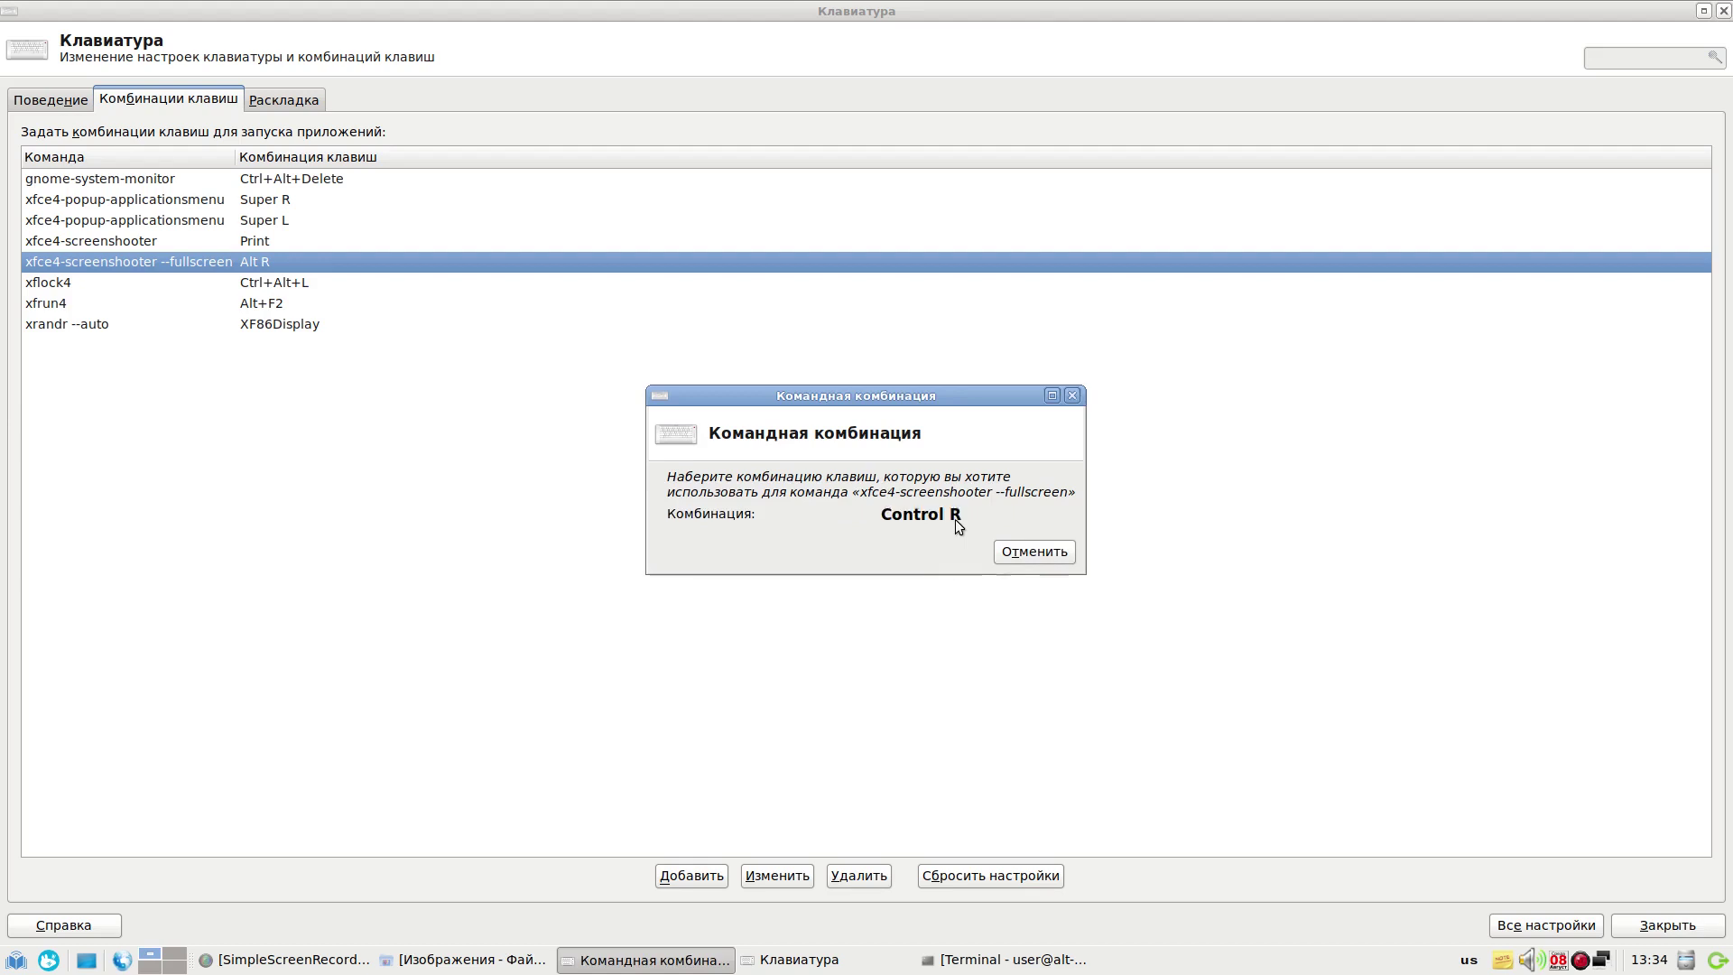
{"action": "key", "text": "ctrl+Print"}
{"action": "left_click", "coordinate": [267, 264]}
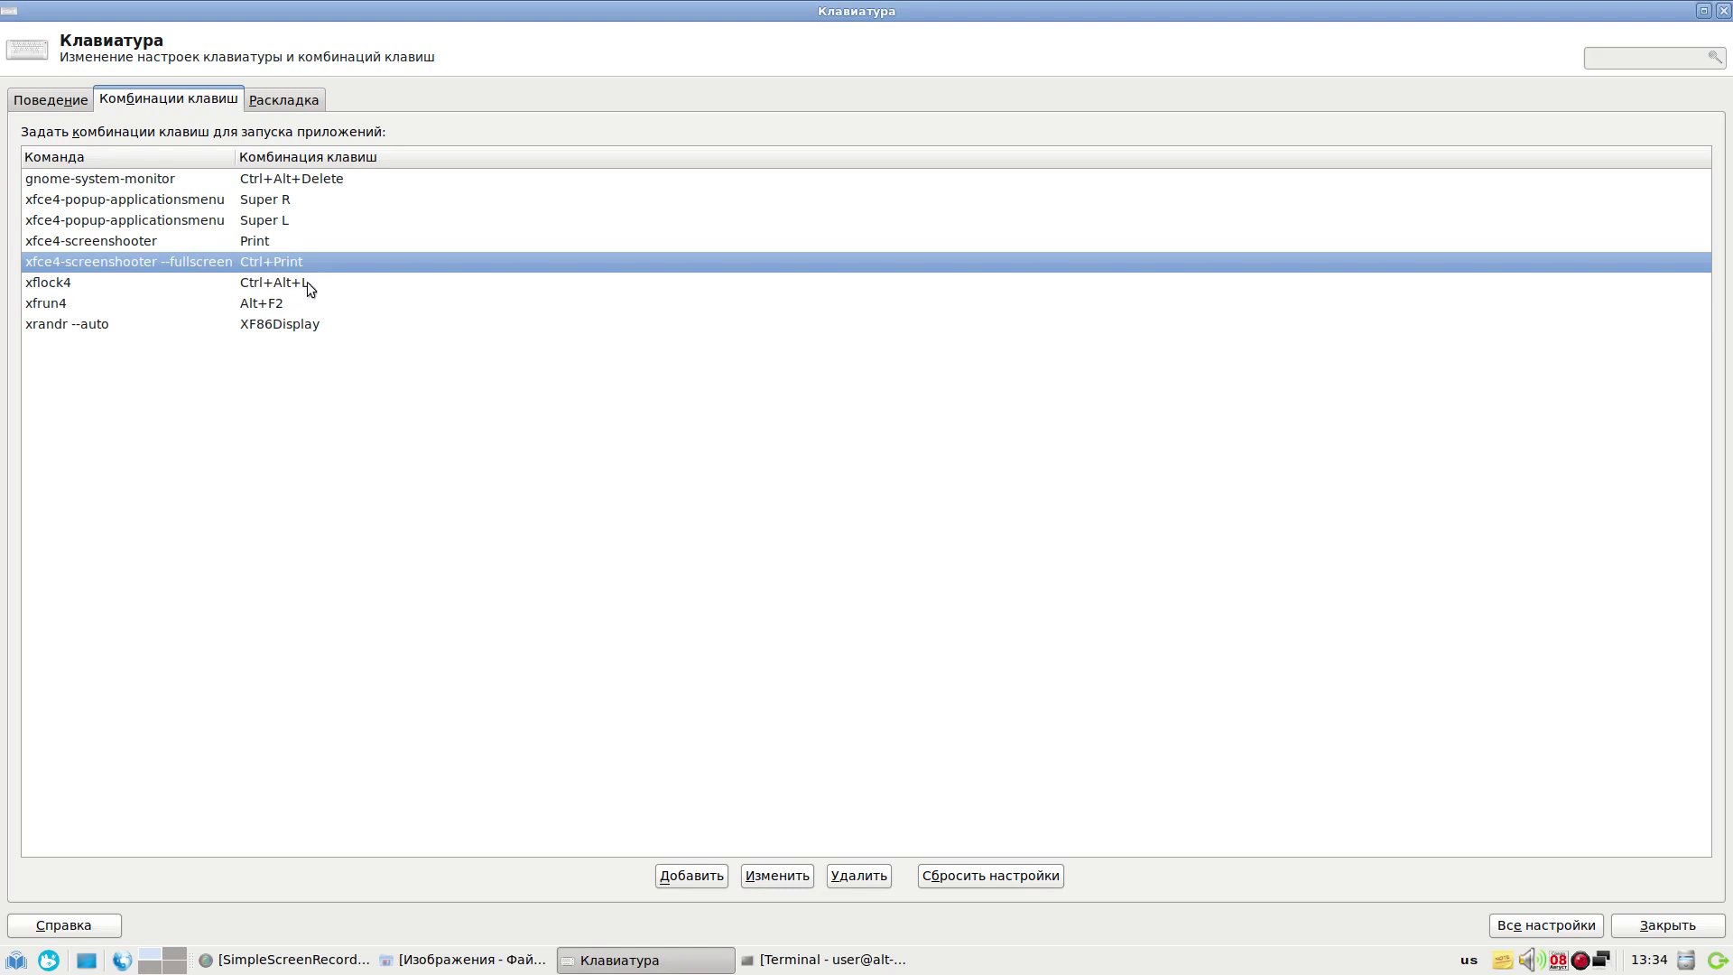
Capture the empty desktop with the new full-screen shortcut and save it in the Изображения folder under the suggested name
{"action": "left_click", "coordinate": [686, 881]}
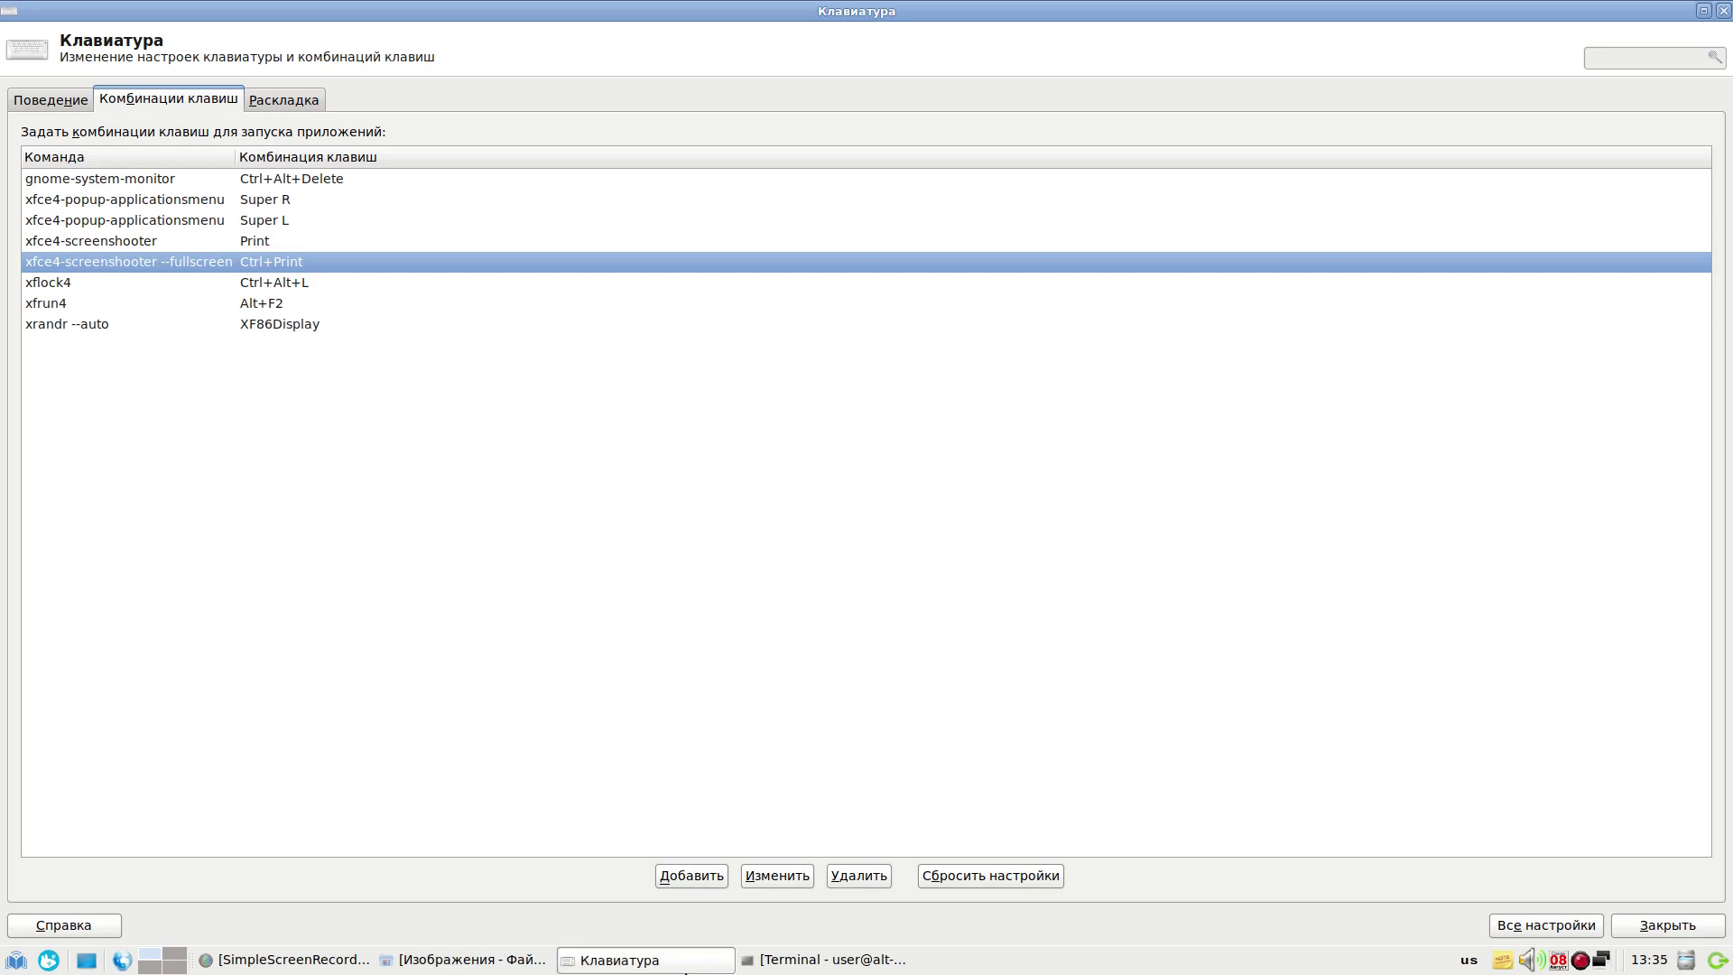
{"action": "left_click", "coordinate": [710, 969]}
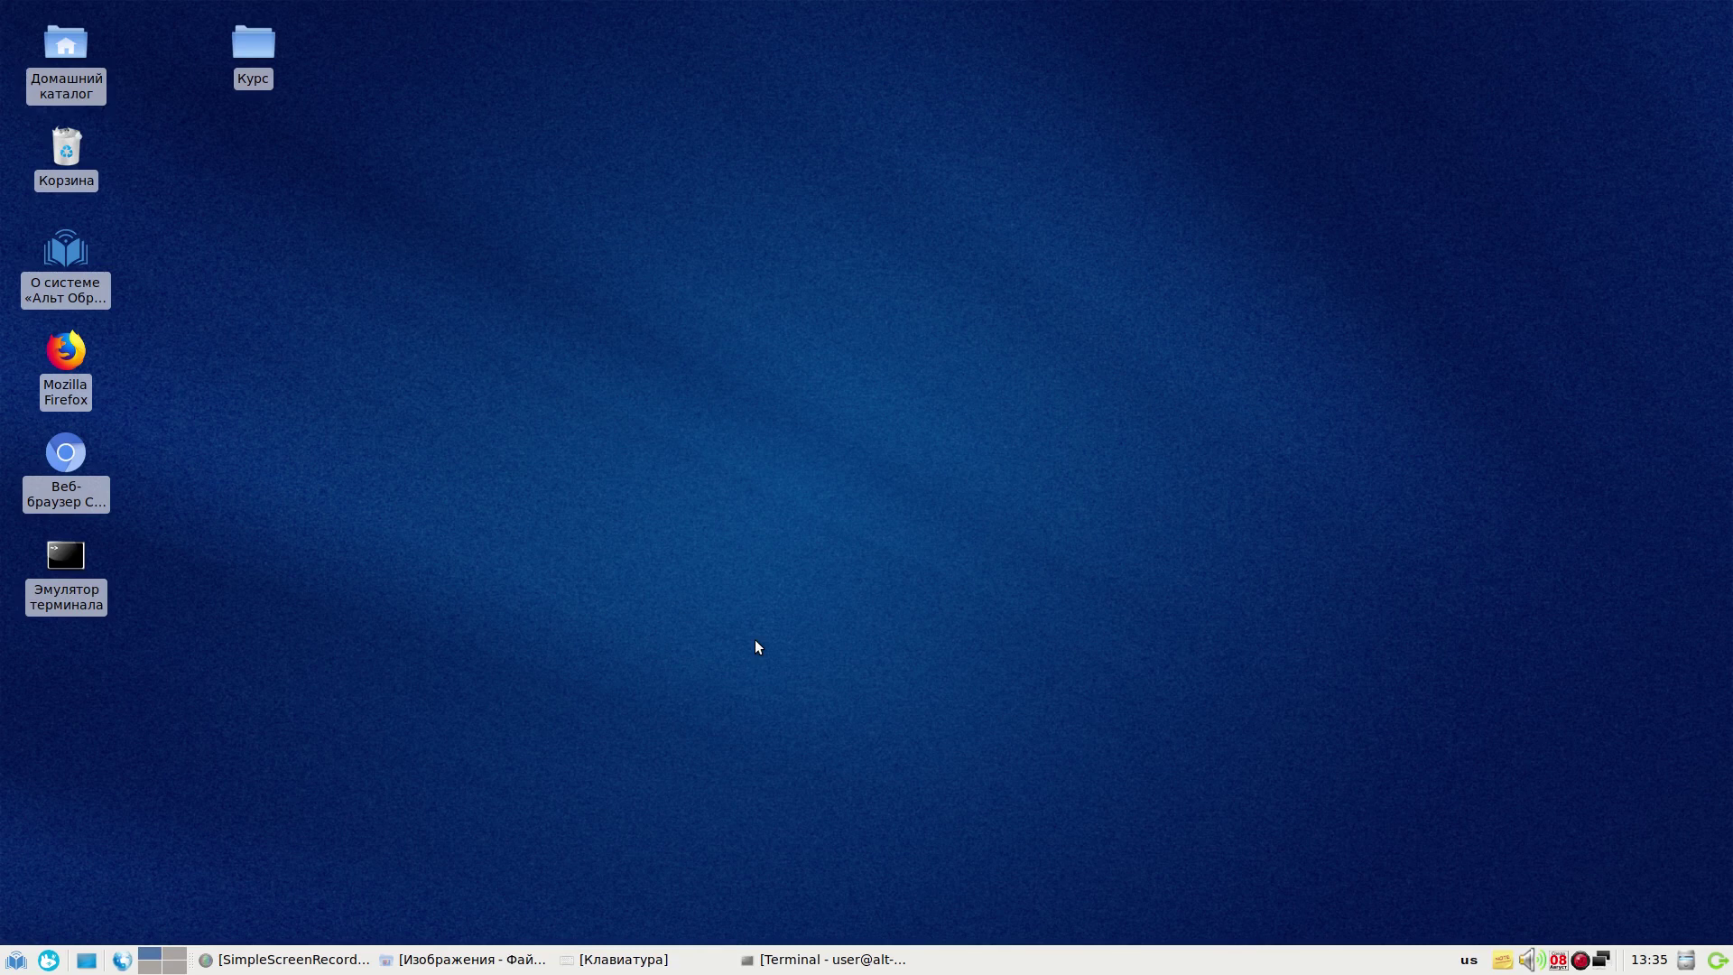
{"action": "key", "text": "Print"}
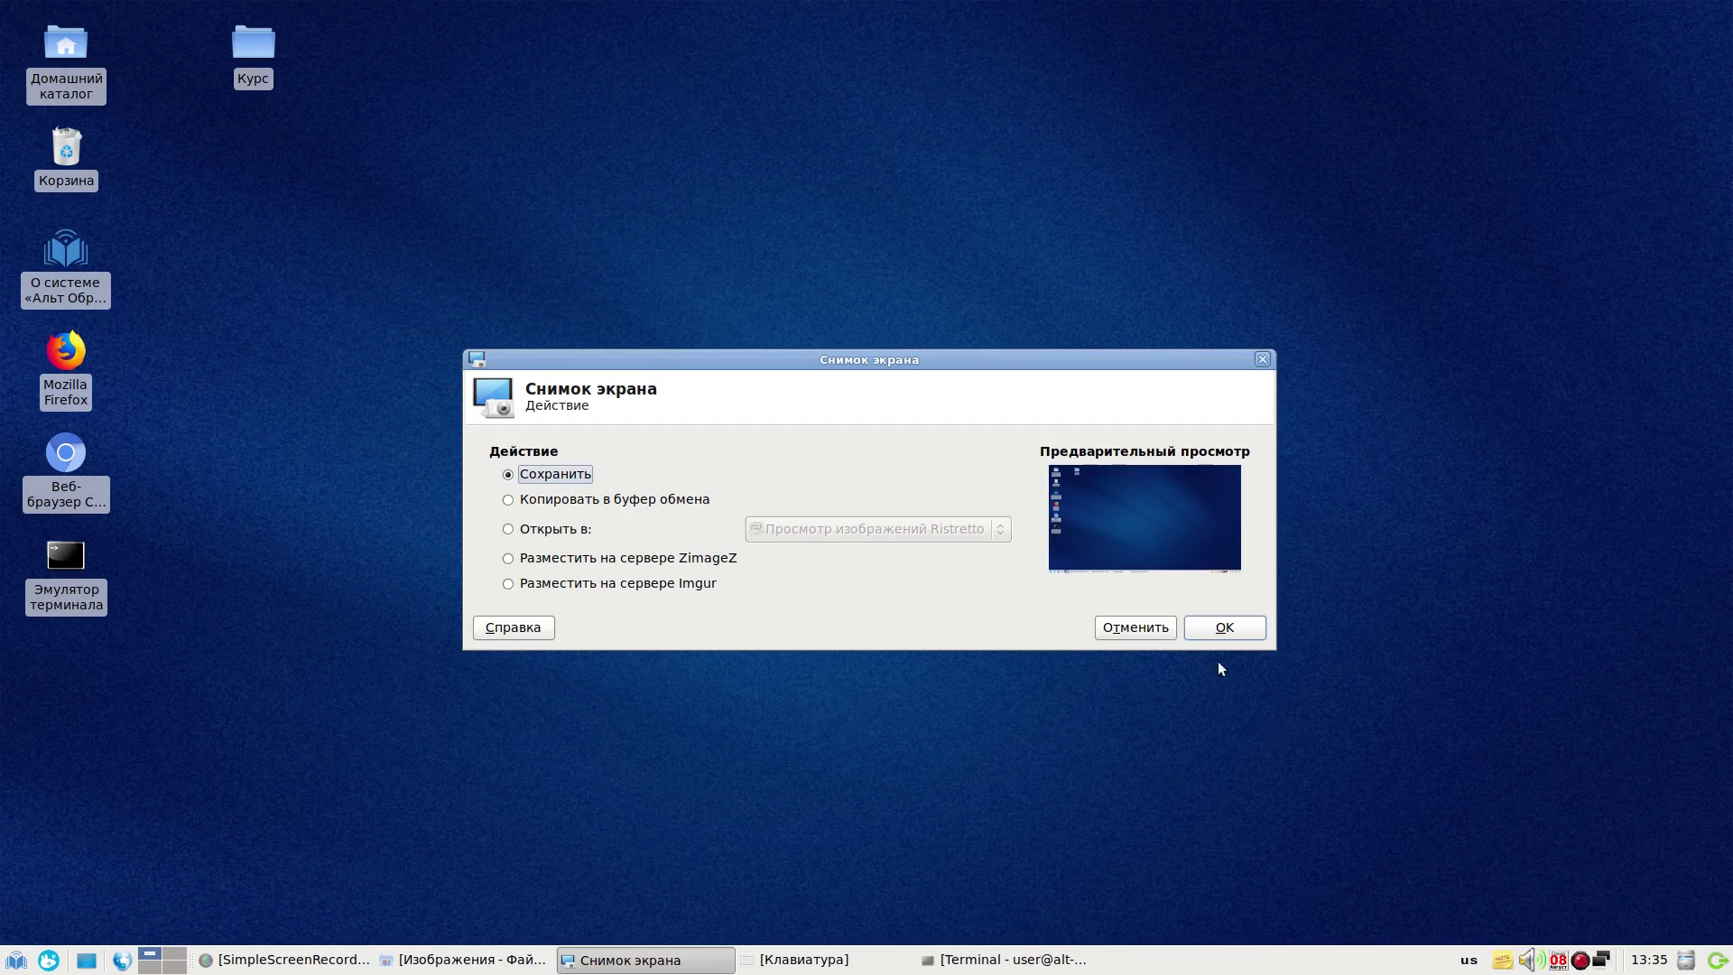
{"action": "left_click", "coordinate": [1221, 632]}
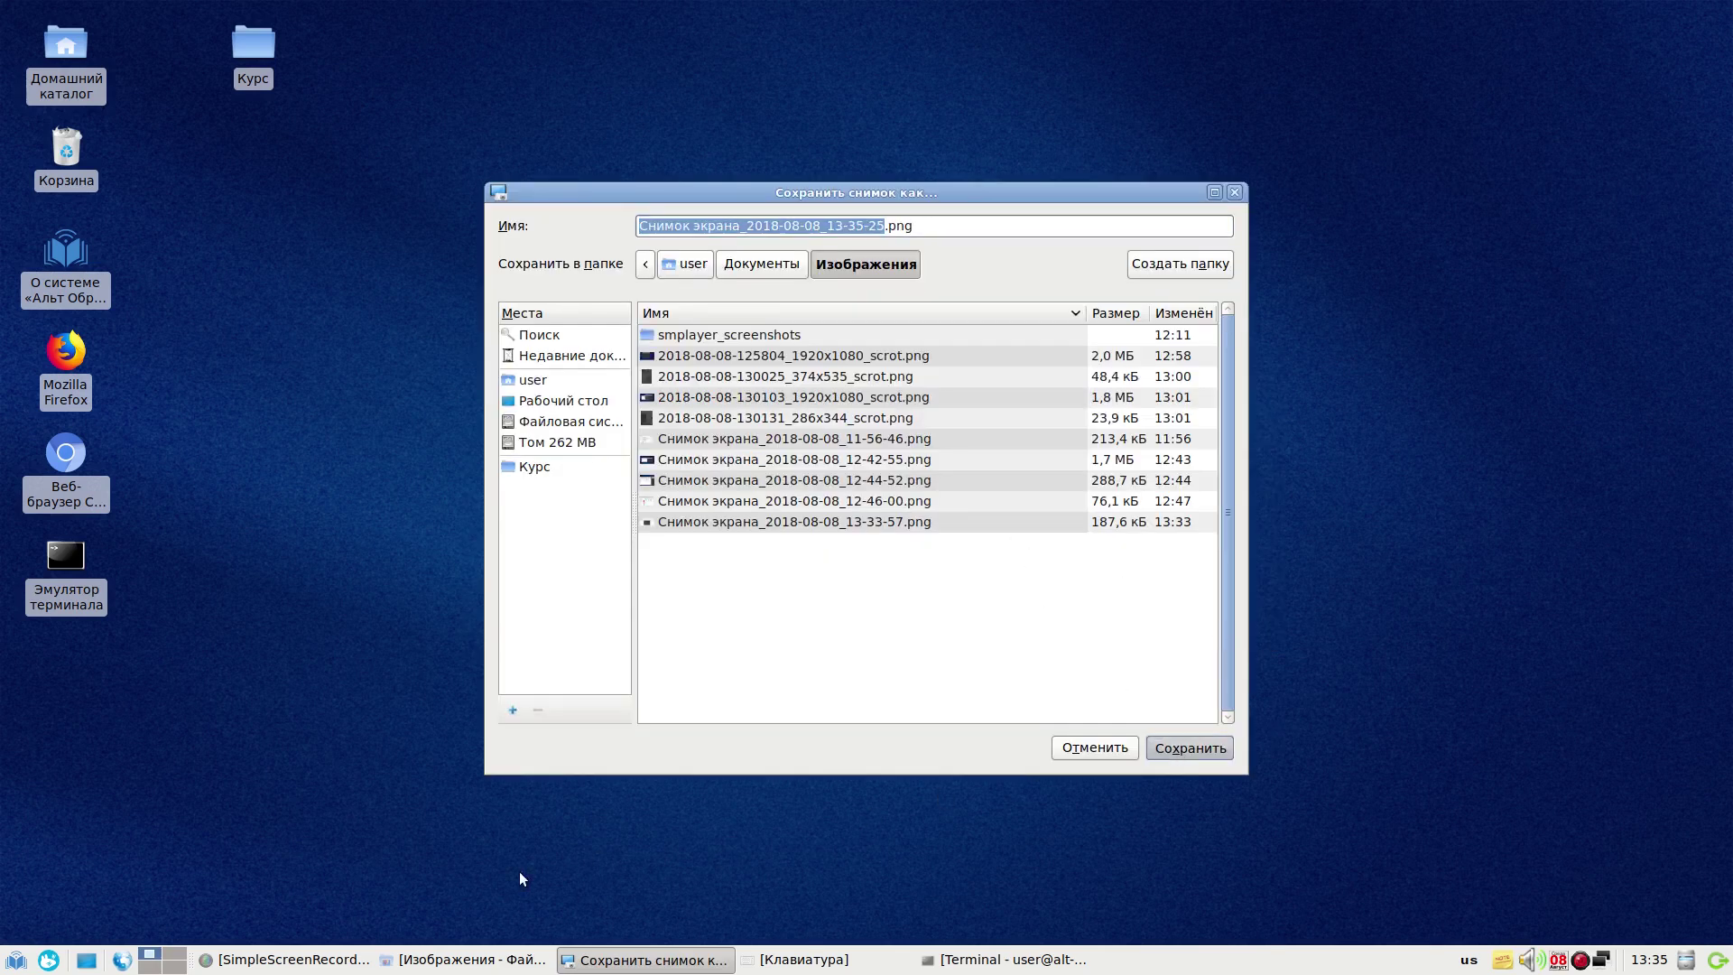
{"action": "left_click", "coordinate": [1169, 749]}
View the newly saved full-screen capture from the Изображения folder and close the image viewer
{"action": "left_click", "coordinate": [462, 958]}
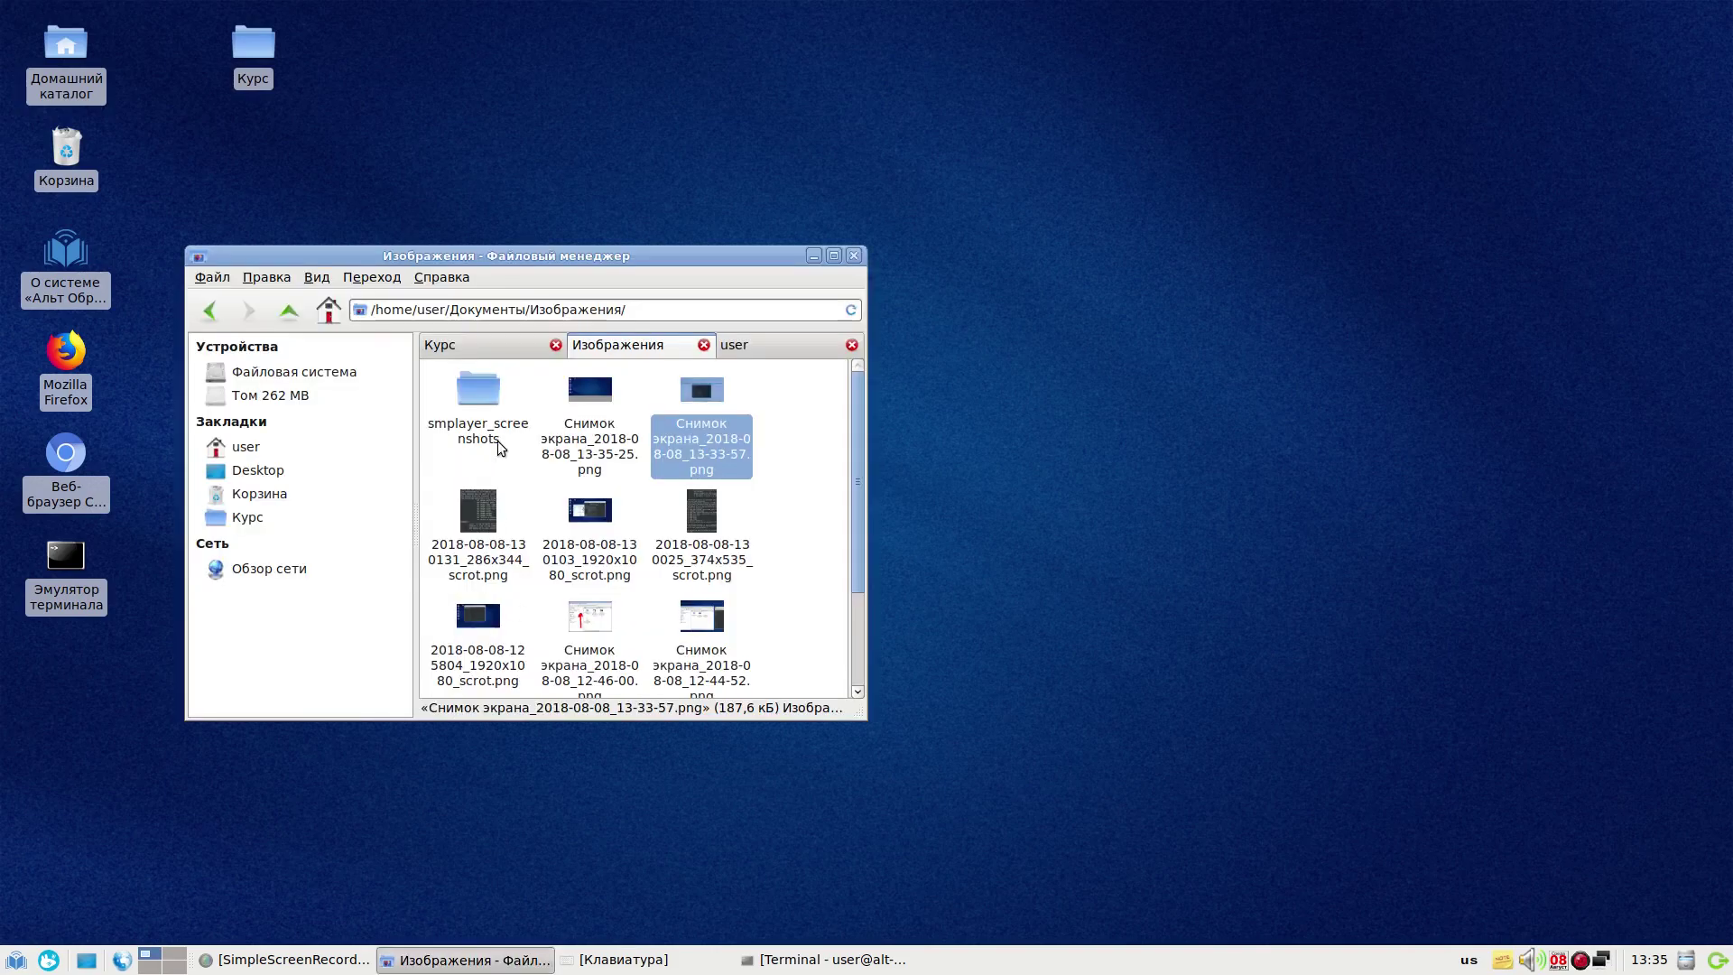
{"action": "double_click", "coordinate": [591, 447]}
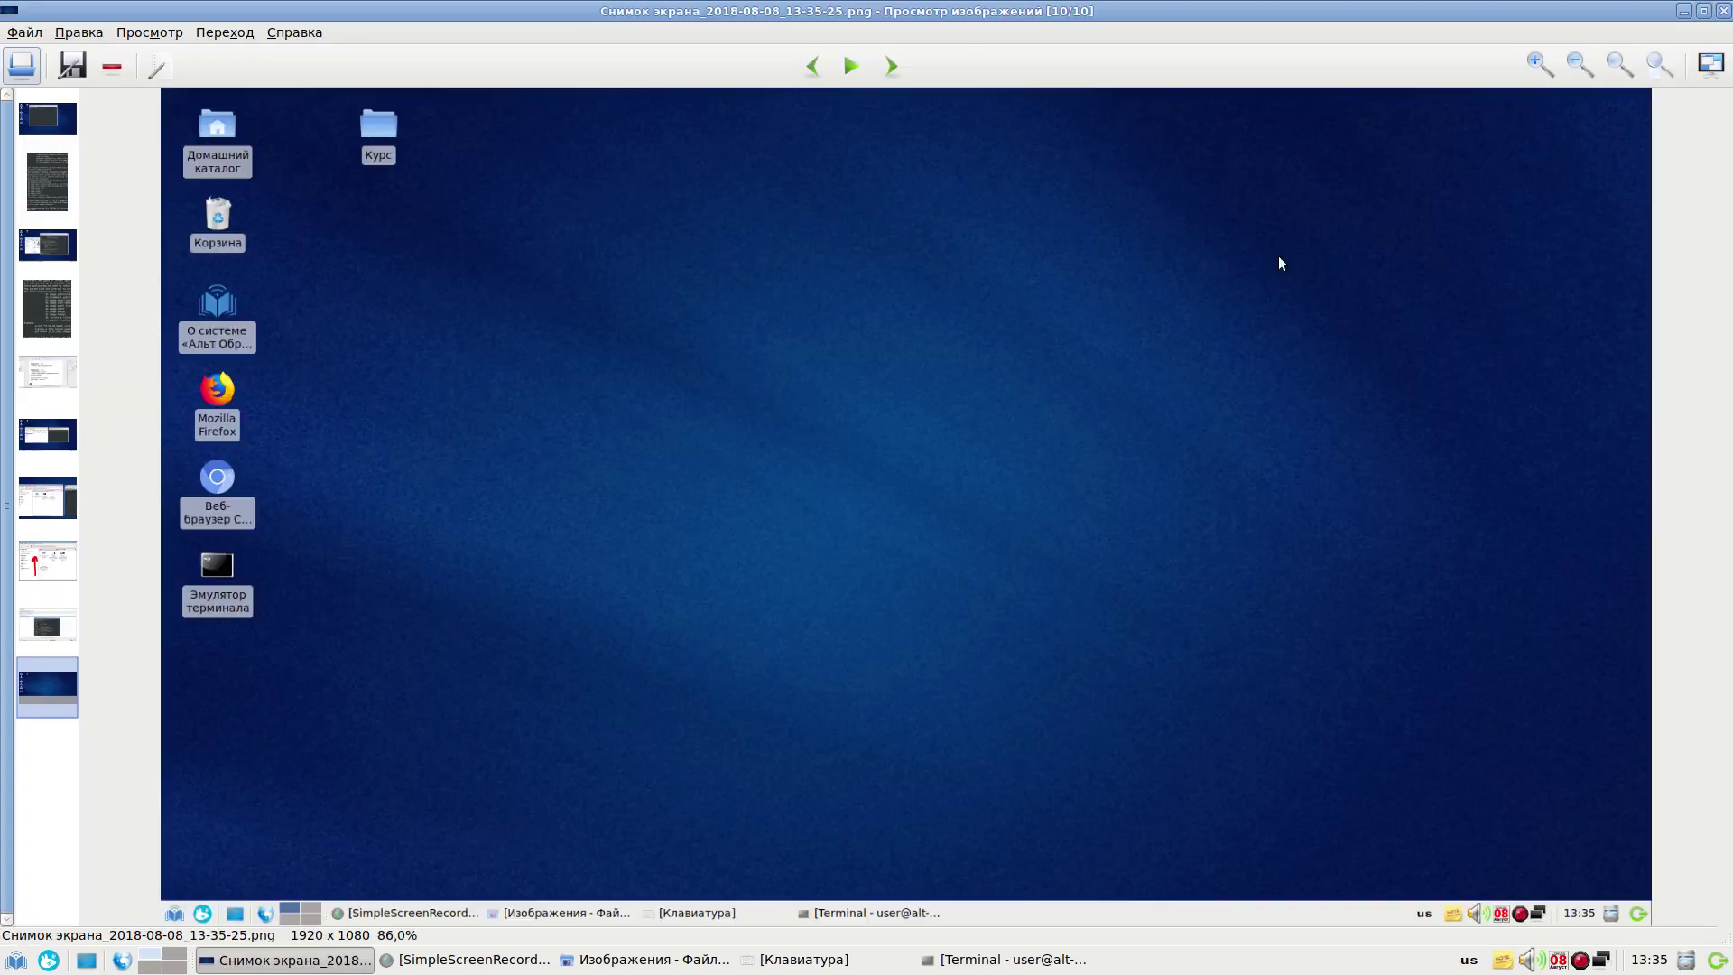
{"action": "left_click", "coordinate": [1723, 11]}
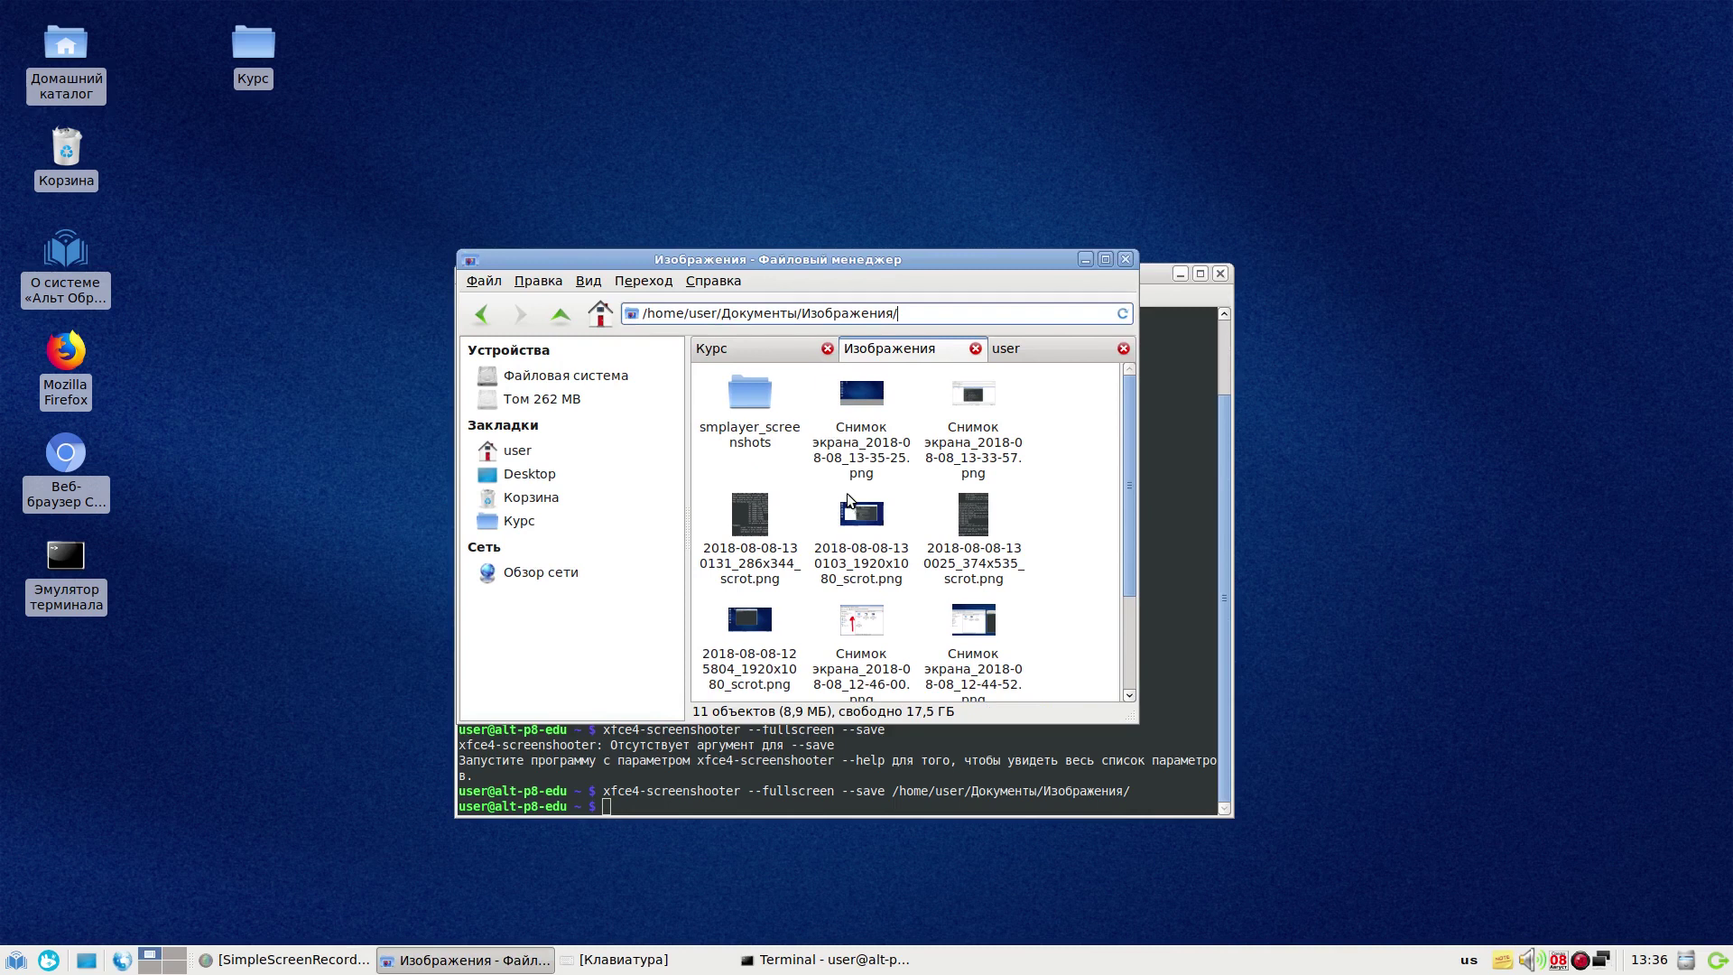
Maximize the terminal and run xfce4-screenshooter --help by editing the previous command
{"action": "left_click", "coordinate": [1204, 280]}
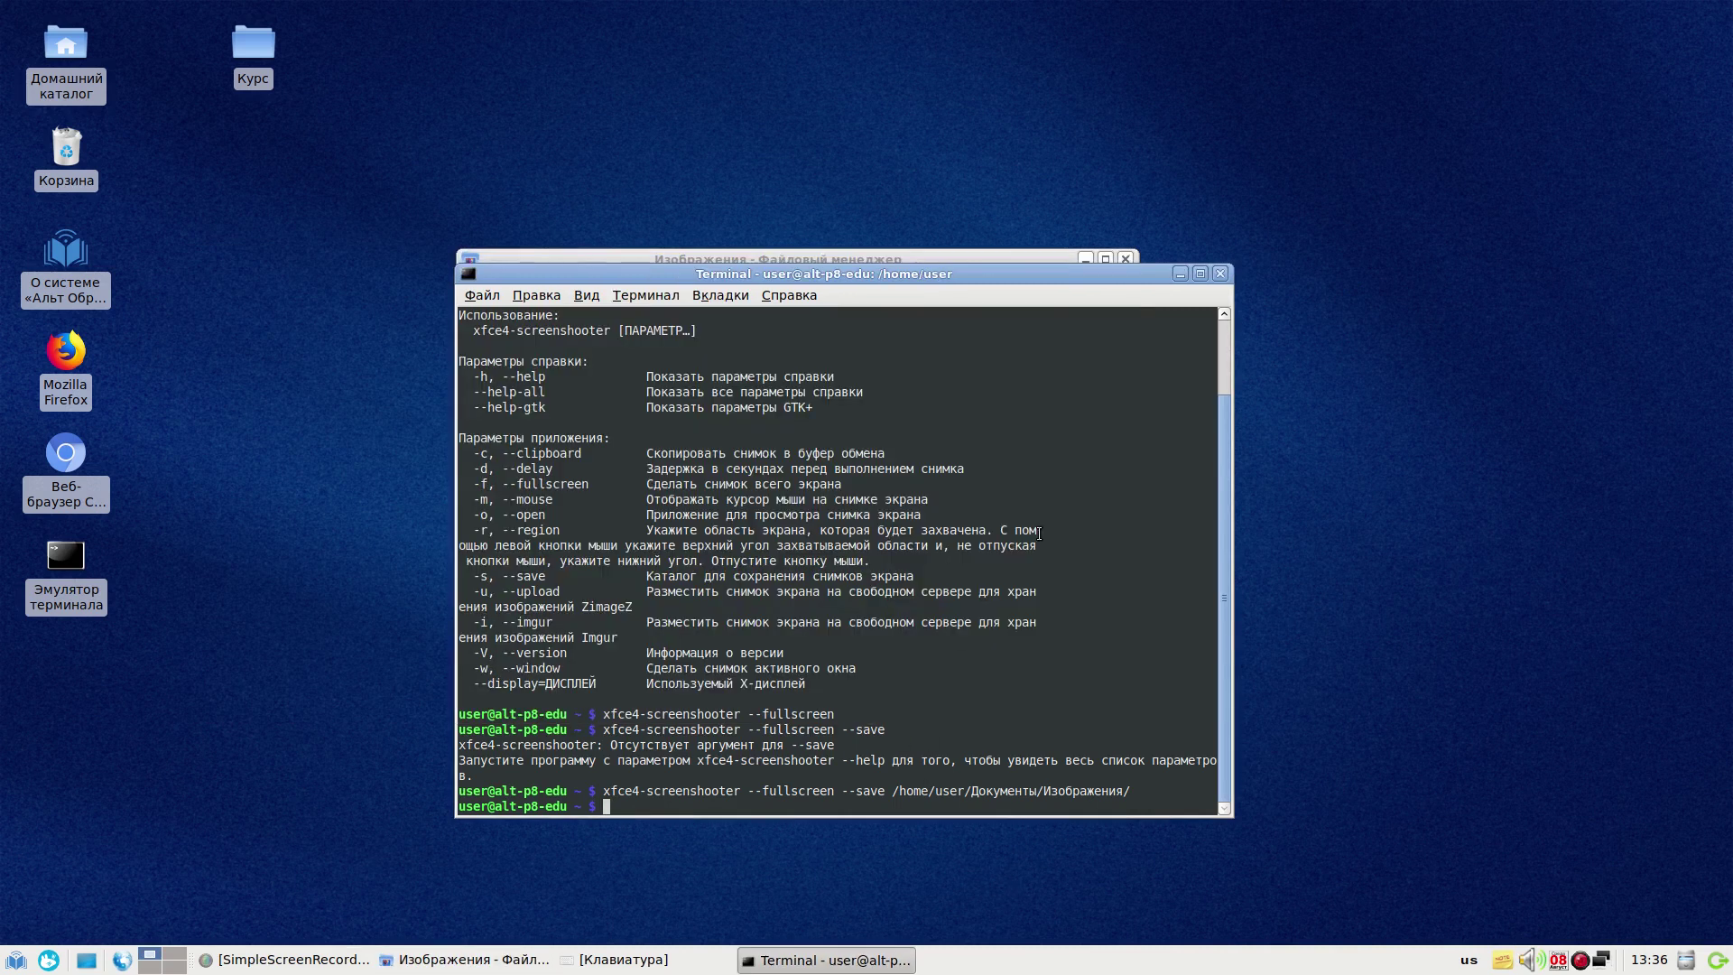
{"action": "left_click", "coordinate": [1204, 275]}
{"action": "key", "text": "Up"}
{"action": "key", "text": "BackSpace"}
{"action": "key", "text": "BackSpace"}
{"action": "key", "text": "BackSpace"}
{"action": "key", "text": "BackSpace"}
{"action": "key", "text": "BackSpace"}
{"action": "key", "text": "BackSpace"}
{"action": "key", "text": "BackSpace"}
{"action": "key", "text": "BackSpace"}
{"action": "key", "text": "BackSpace"}
{"action": "key", "text": "BackSpace"}
{"action": "key", "text": "BackSpace"}
{"action": "key", "text": "BackSpace"}
{"action": "key", "text": "BackSpace"}
{"action": "key", "text": "BackSpace"}
{"action": "key", "text": "BackSpace"}
{"action": "key", "text": "BackSpace"}
{"action": "key", "text": "BackSpace"}
{"action": "key", "text": "BackSpace"}
{"action": "key", "text": "BackSpace"}
{"action": "key", "text": "BackSpace"}
{"action": "key", "text": "BackSpace"}
{"action": "key", "text": "BackSpace"}
{"action": "key", "text": "BackSpace"}
{"action": "key", "text": "BackSpace"}
{"action": "key", "text": "BackSpace"}
{"action": "key", "text": "BackSpace"}
{"action": "key", "text": "BackSpace"}
{"action": "key", "text": "BackSpace"}
{"action": "key", "text": "BackSpace"}
{"action": "key", "text": "BackSpace"}
{"action": "type", "text": "help"}
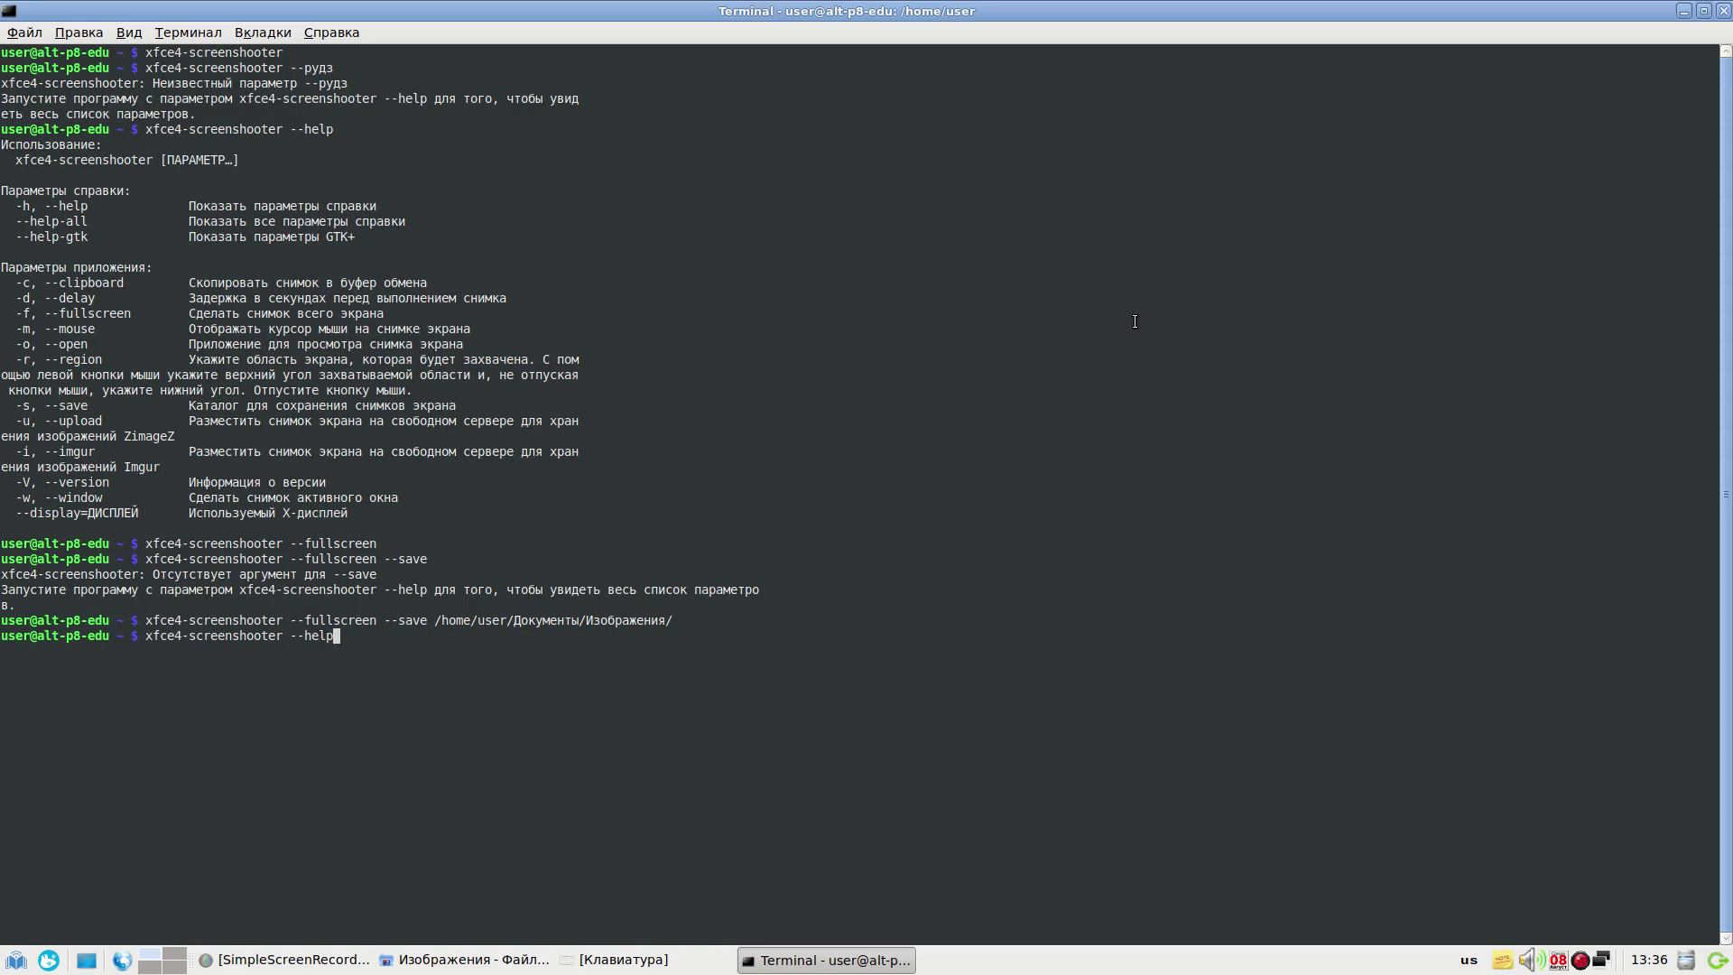
{"action": "key", "text": "Return"}
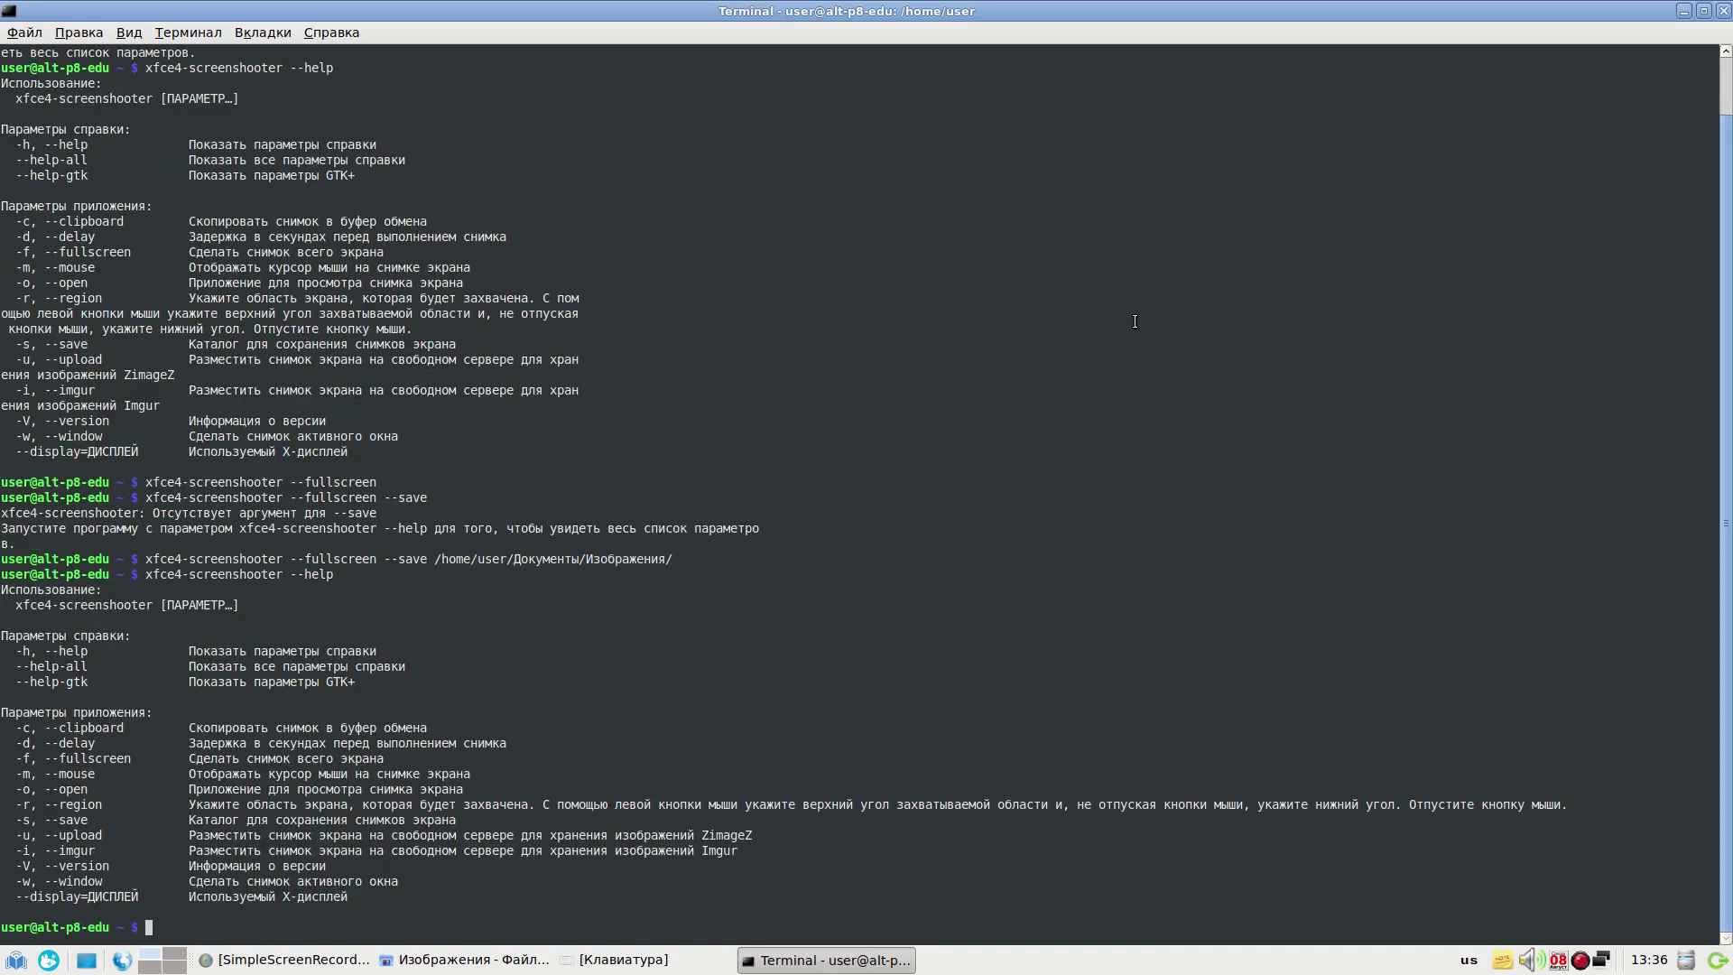
Begin adding another application shortcut, using the program name xfce4-screenshooter copied from the terminal help as its command
{"action": "double_click", "coordinate": [59, 759]}
{"action": "double_click", "coordinate": [74, 805]}
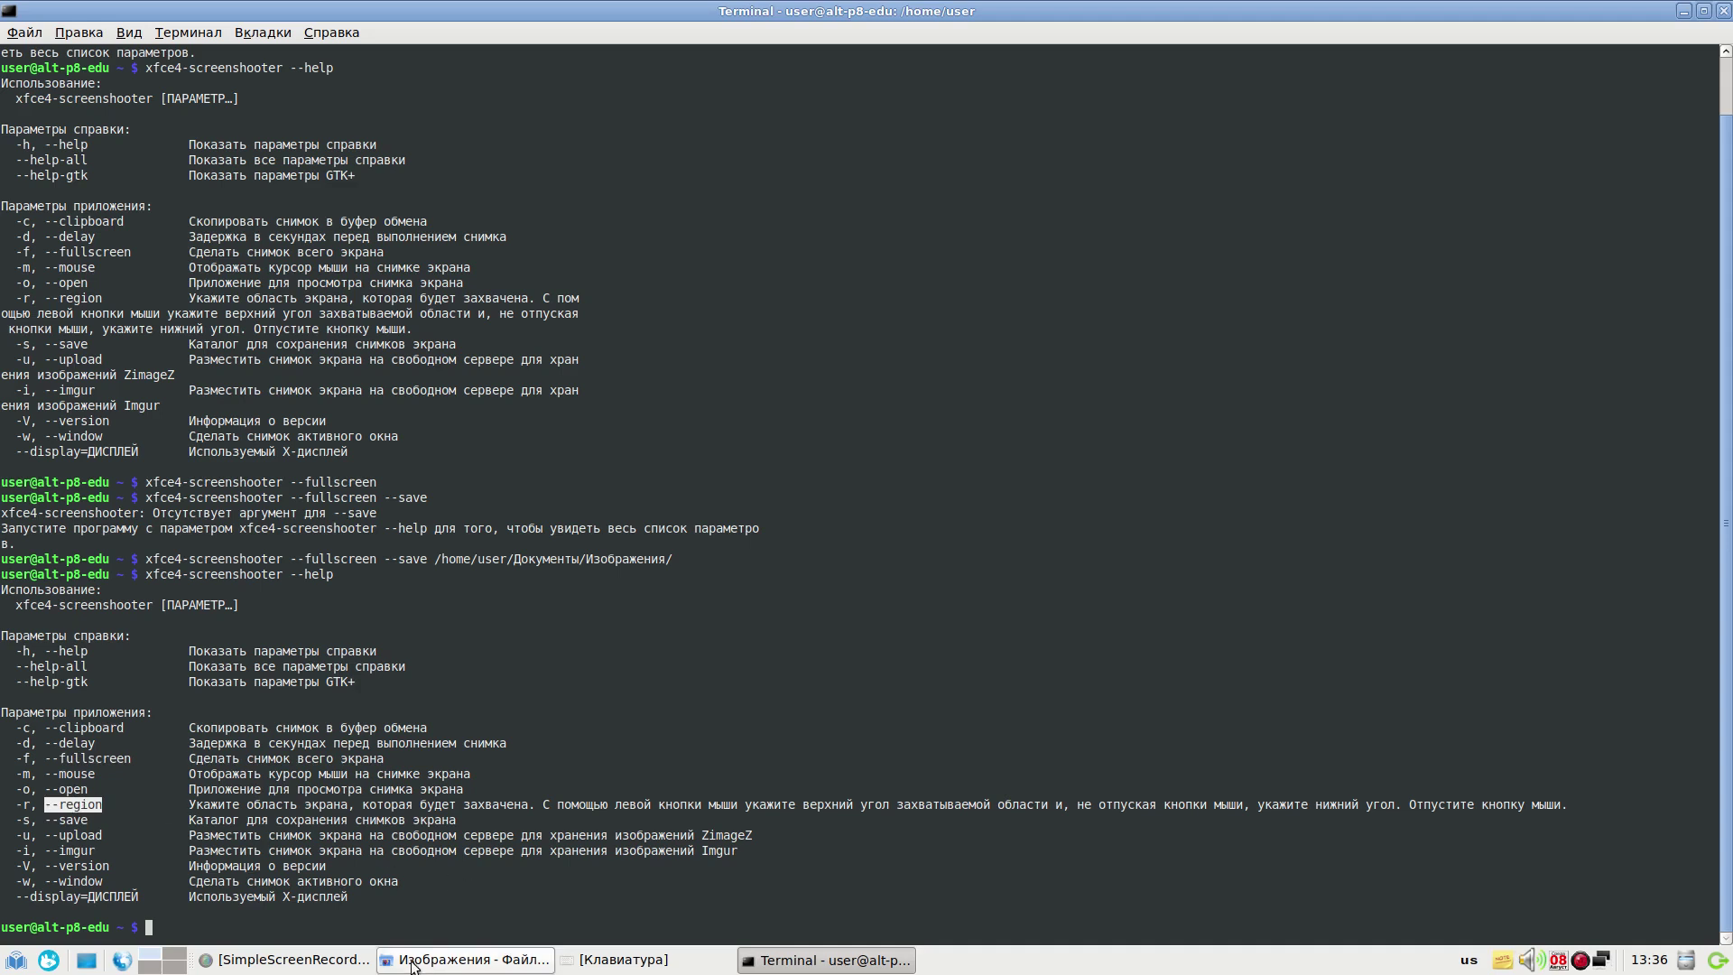
{"action": "double_click", "coordinate": [131, 606]}
{"action": "right_click", "coordinate": [127, 606]}
{"action": "left_click", "coordinate": [151, 664]}
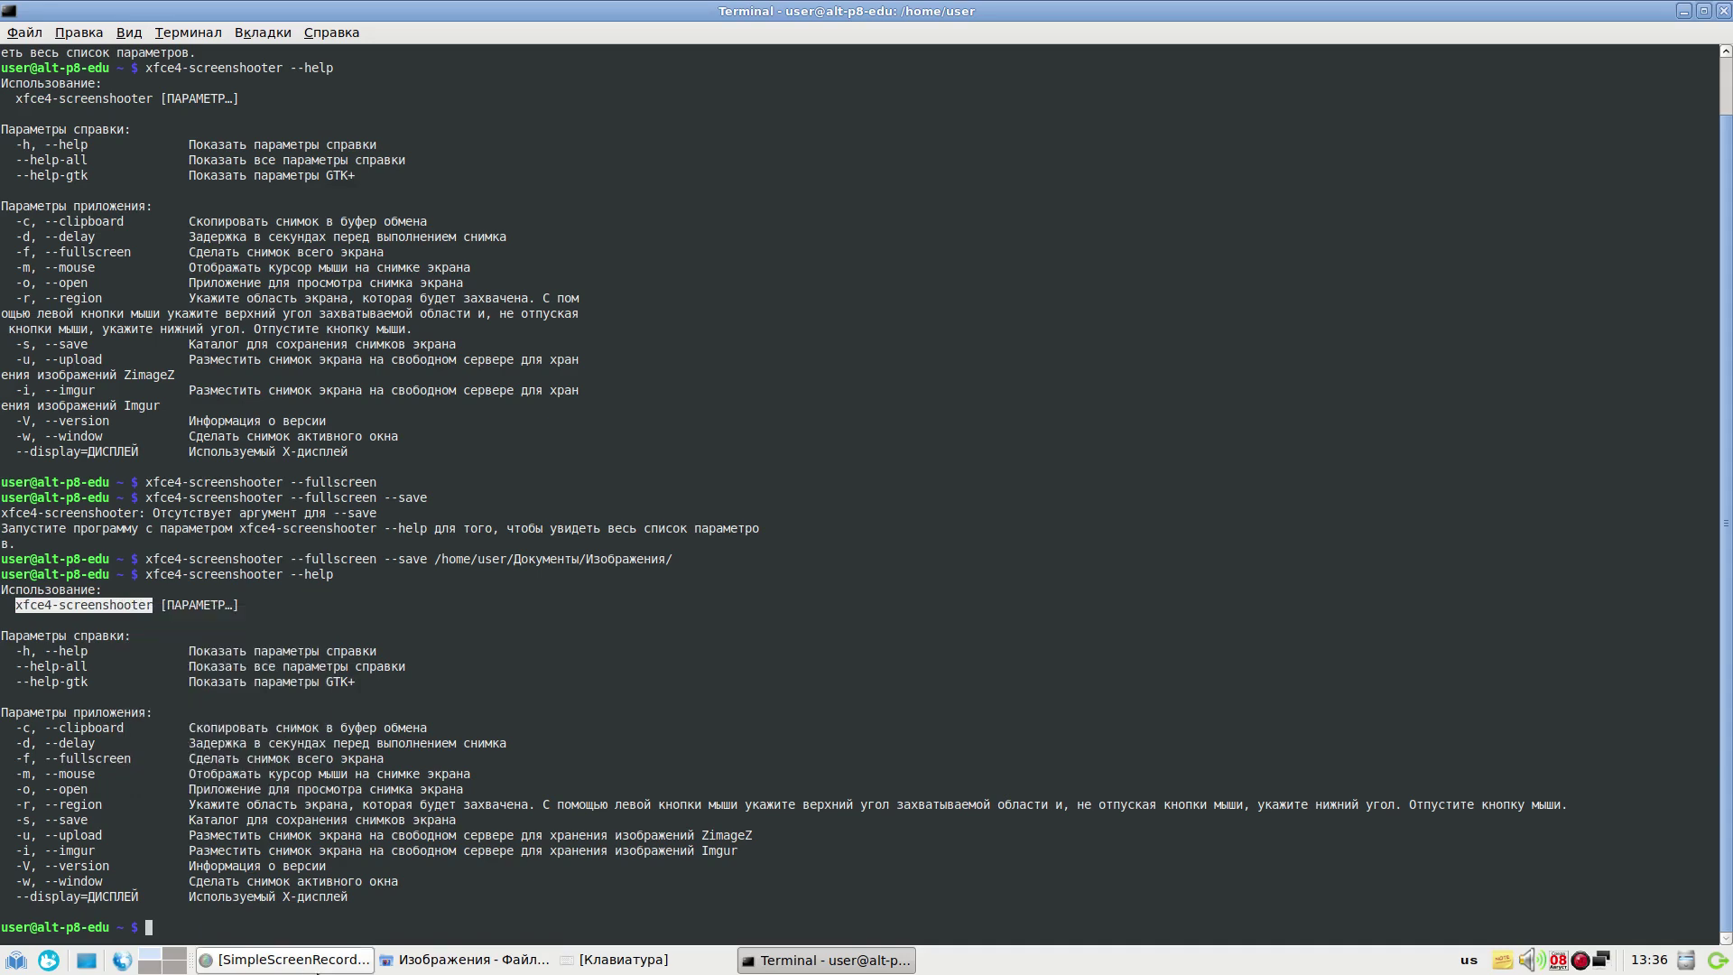
{"action": "left_click", "coordinate": [623, 960]}
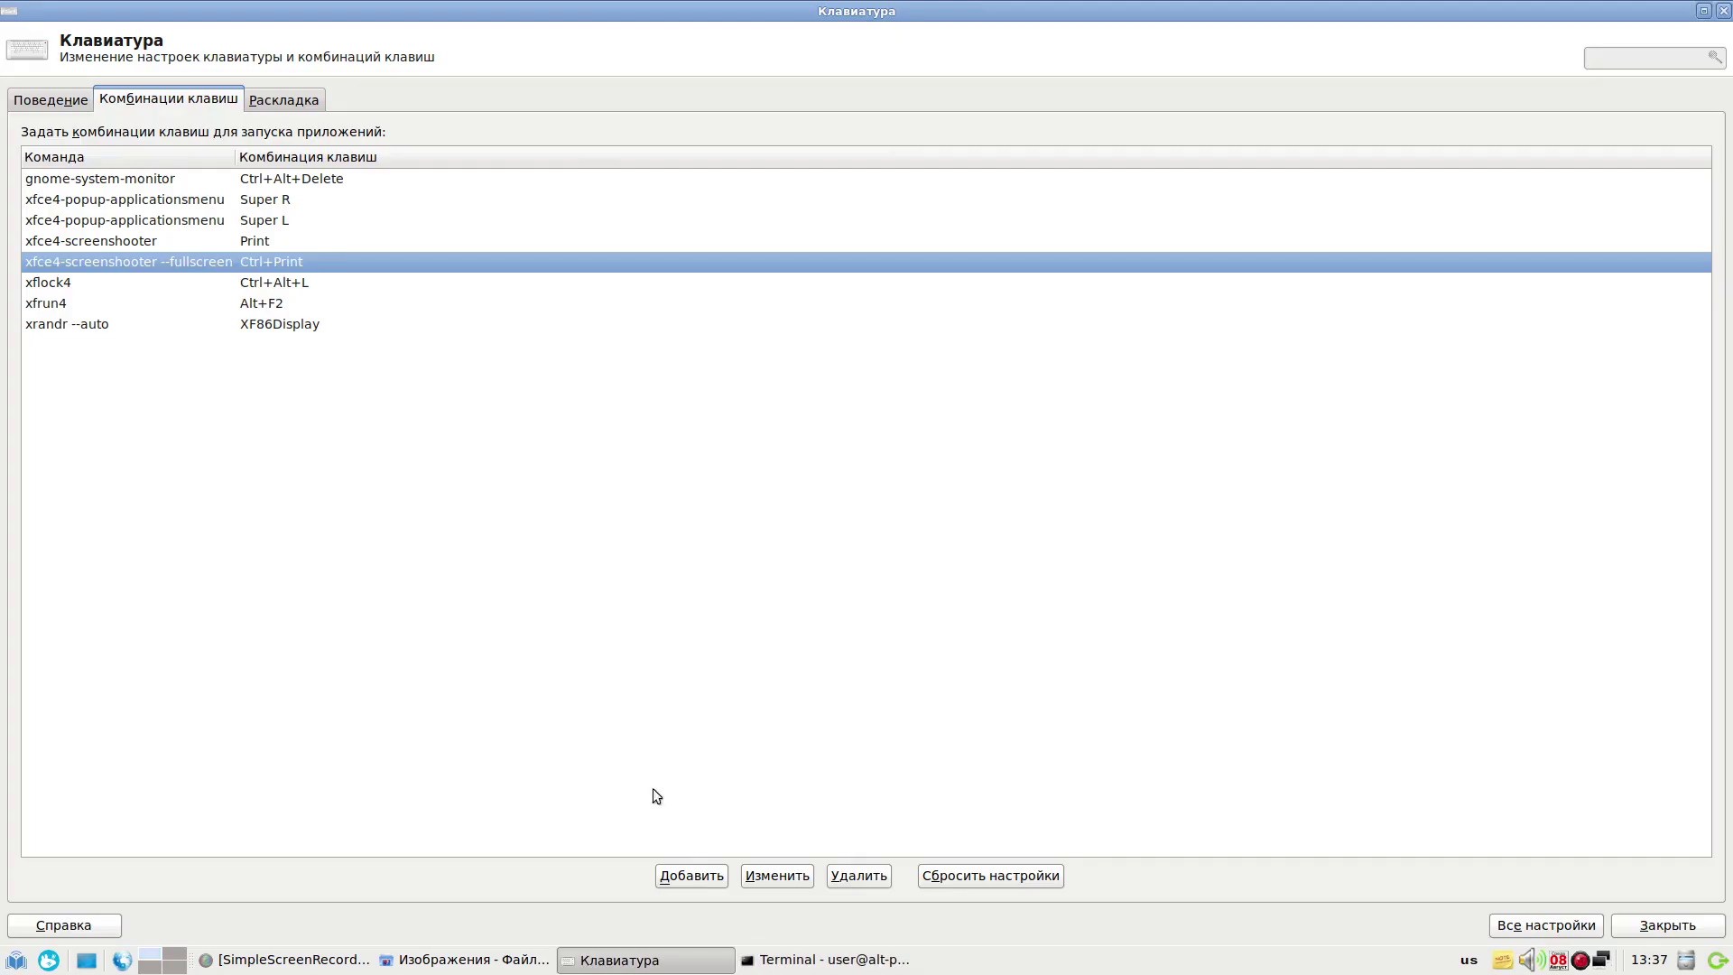
{"action": "left_click", "coordinate": [691, 868]}
{"action": "key", "text": "ctrl+v"}
{"action": "key", "text": "ctrl+v"}
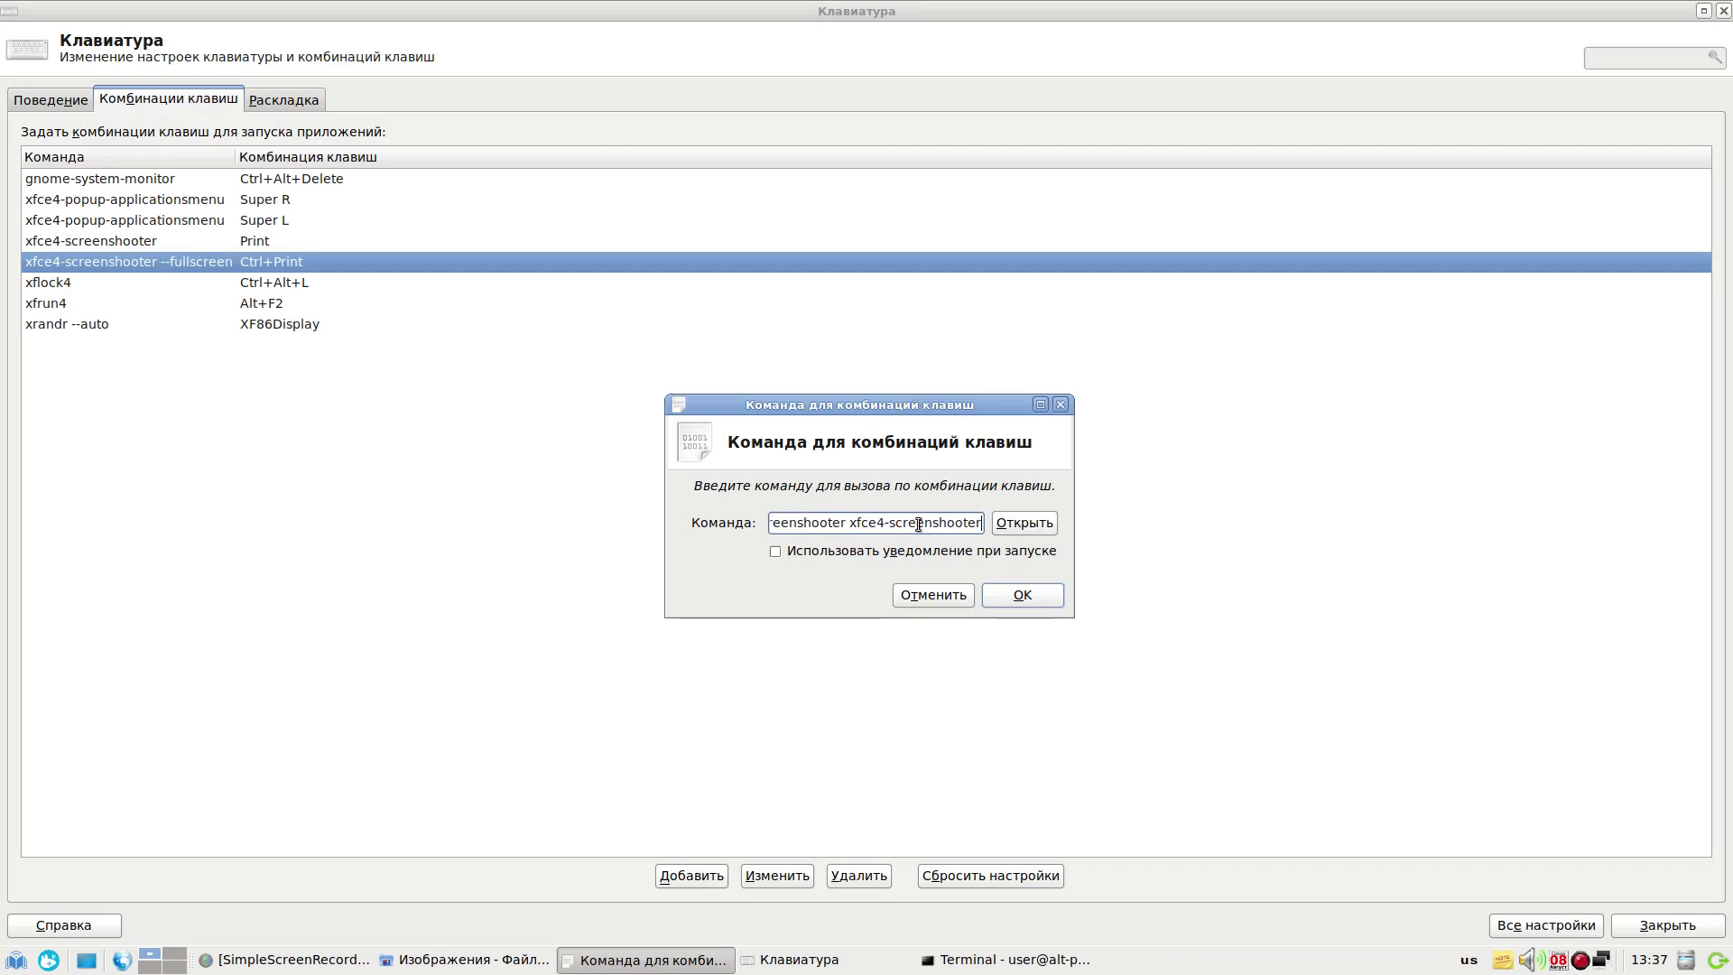
{"action": "left_click_drag", "start_coordinate": [855, 524], "coordinate": [1010, 517]}
{"action": "key", "text": "BackSpace"}
Append the --region option copied from the terminal help to the new shortcut's command and confirm the command
{"action": "left_click", "coordinate": [1007, 960]}
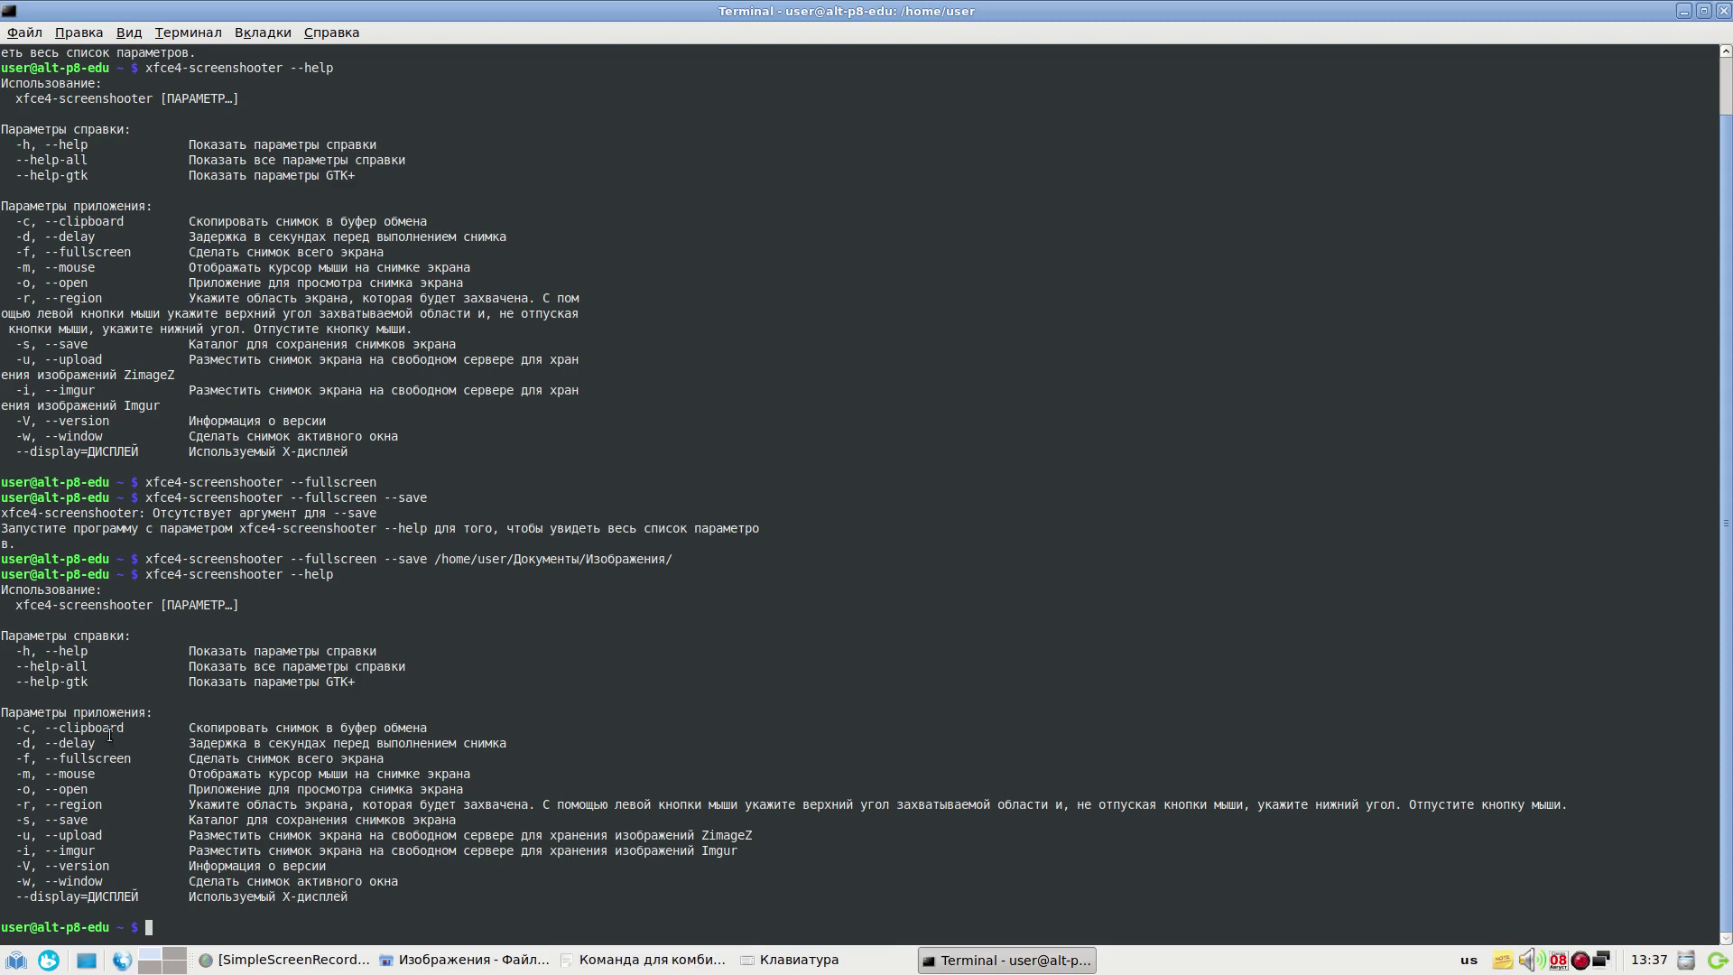
{"action": "double_click", "coordinate": [72, 803]}
{"action": "right_click", "coordinate": [72, 804]}
{"action": "left_click", "coordinate": [149, 678]}
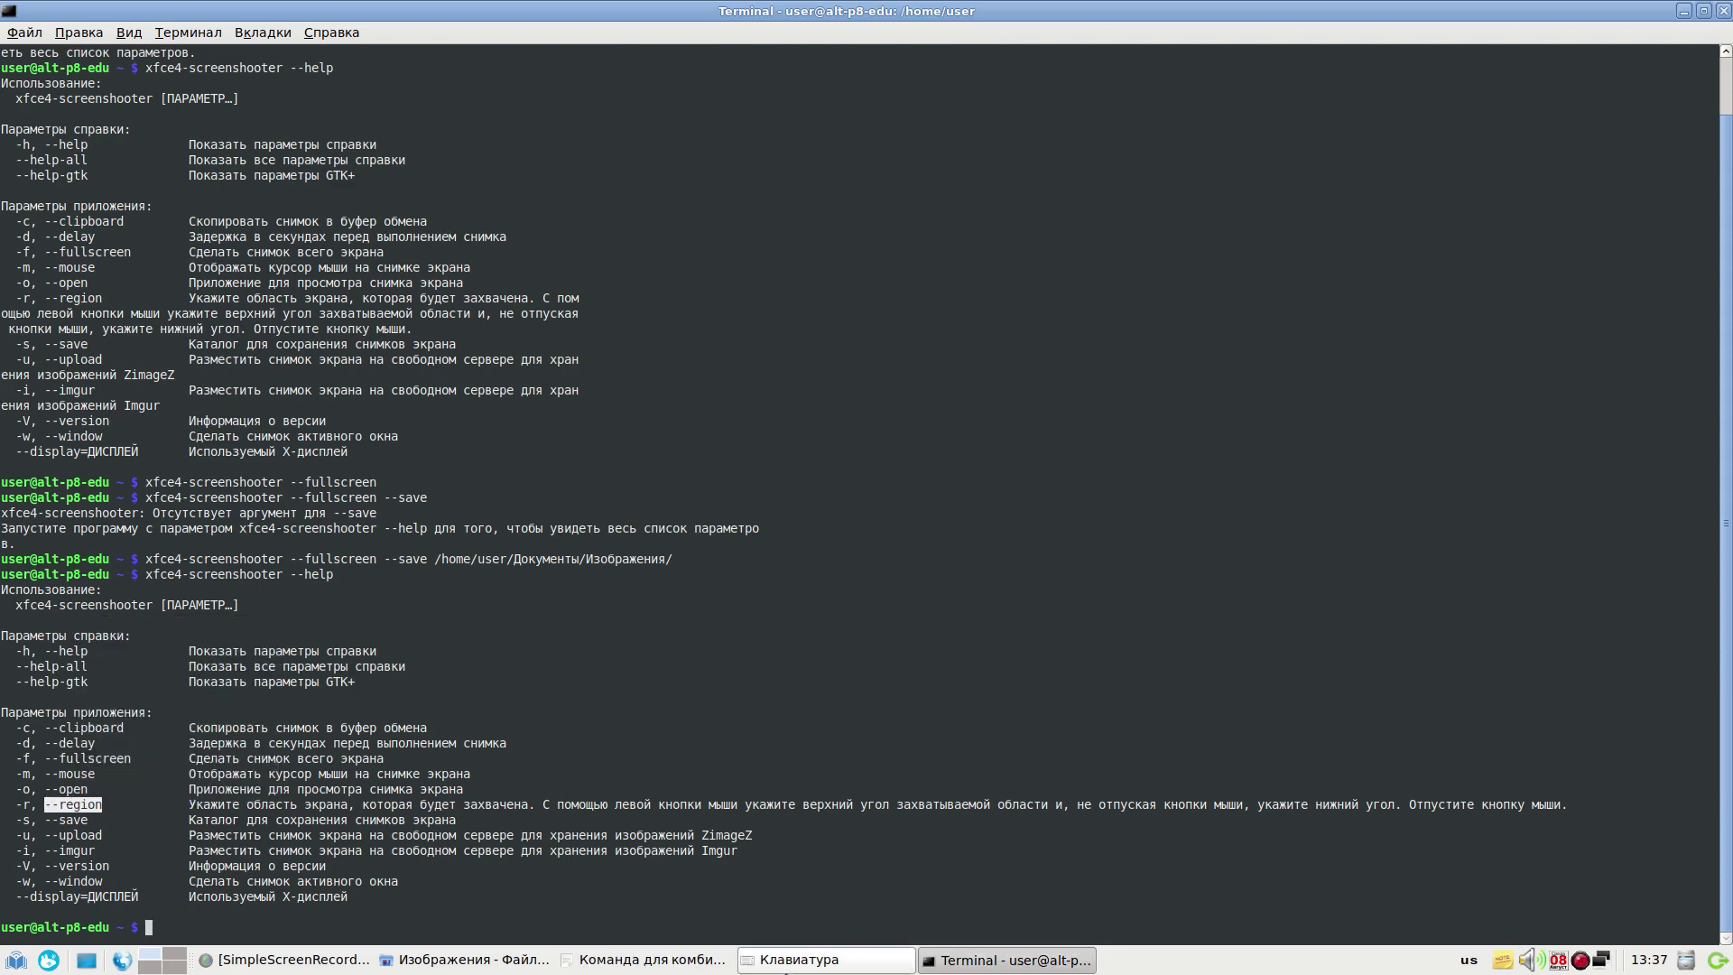
{"action": "left_click", "coordinate": [831, 957]}
{"action": "left_click", "coordinate": [645, 960]}
{"action": "right_click", "coordinate": [919, 523]}
{"action": "left_click", "coordinate": [975, 574]}
{"action": "left_click", "coordinate": [1026, 607]}
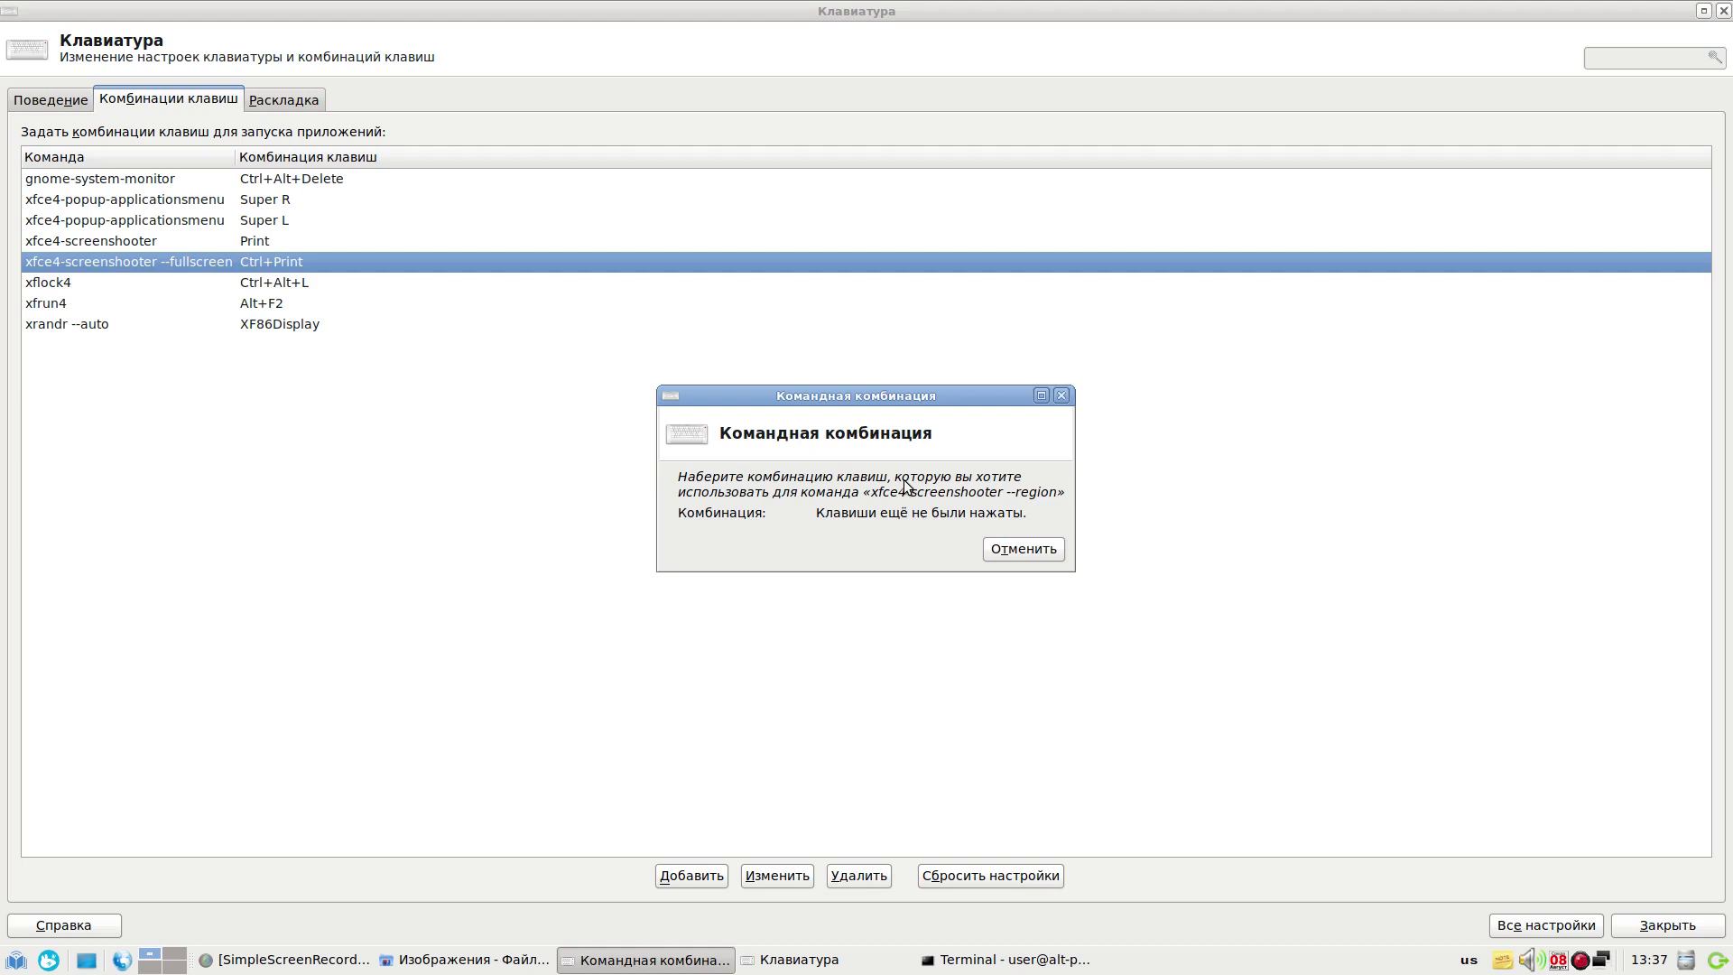
Assign Super L to xfce4-screenshooter --region, overriding its existing use for xfce4-popup-applicationsmenu
{"action": "key", "text": "super"}
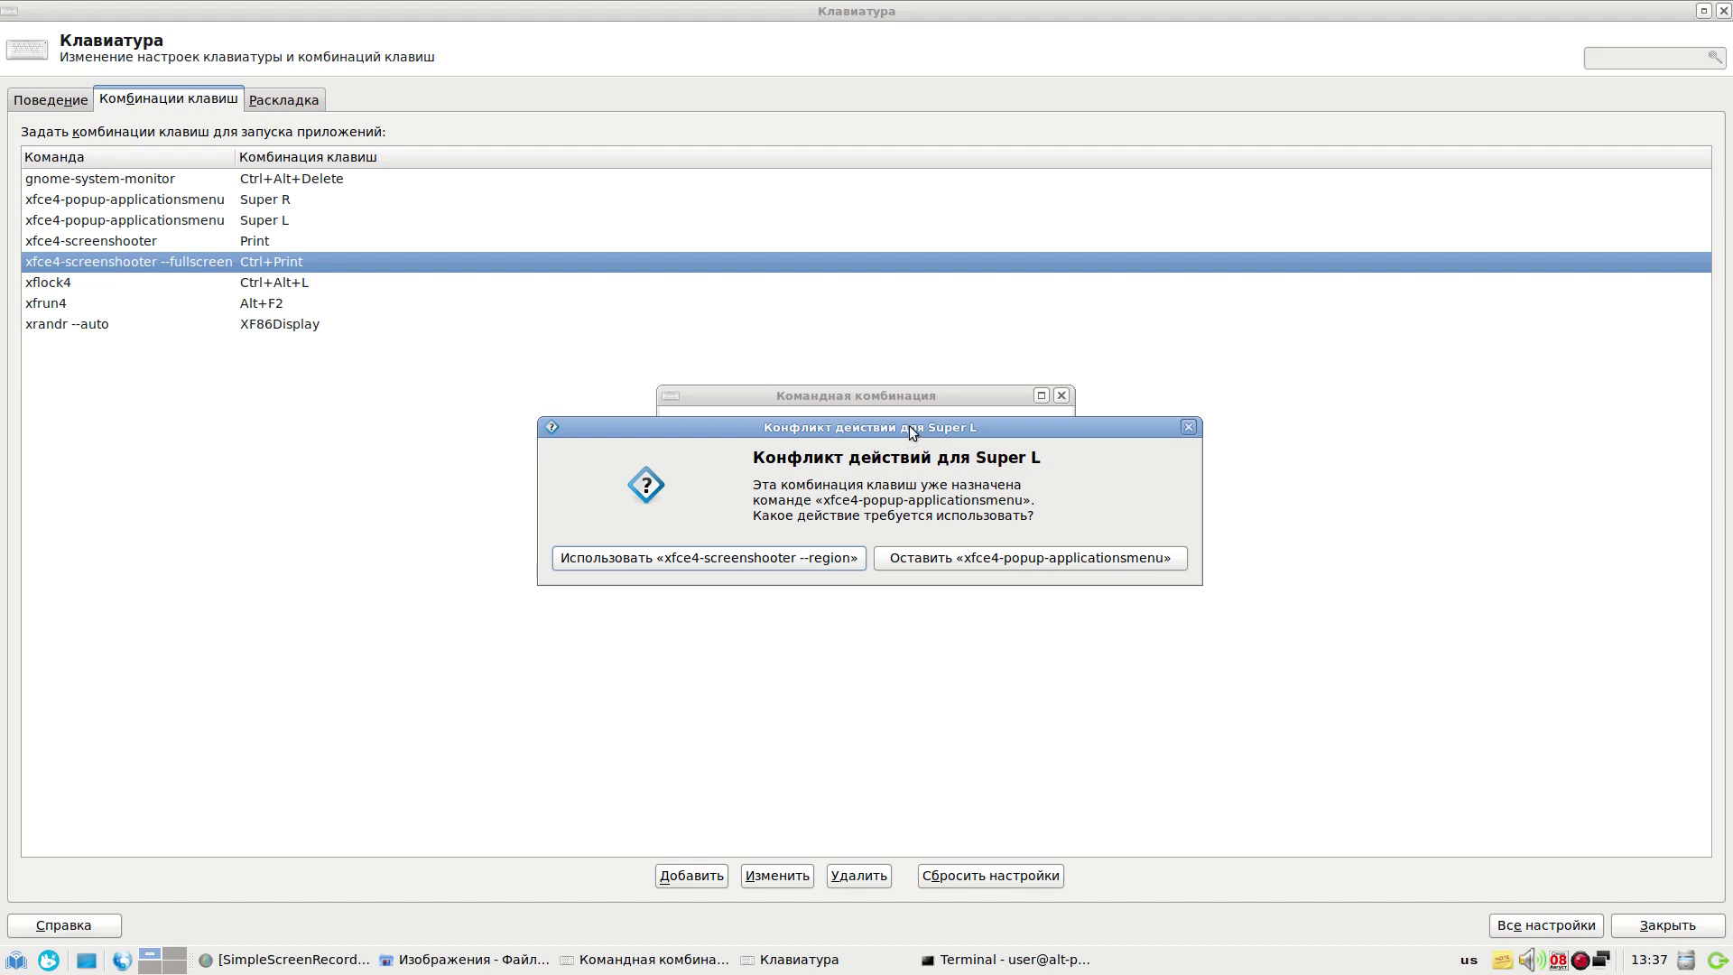
{"action": "mouse_move", "coordinate": [902, 434]}
{"action": "left_mouse_down"}
{"action": "mouse_move", "coordinate": [848, 457]}
{"action": "mouse_move", "coordinate": [930, 449]}
{"action": "left_mouse_up"}
{"action": "left_click", "coordinate": [729, 562]}
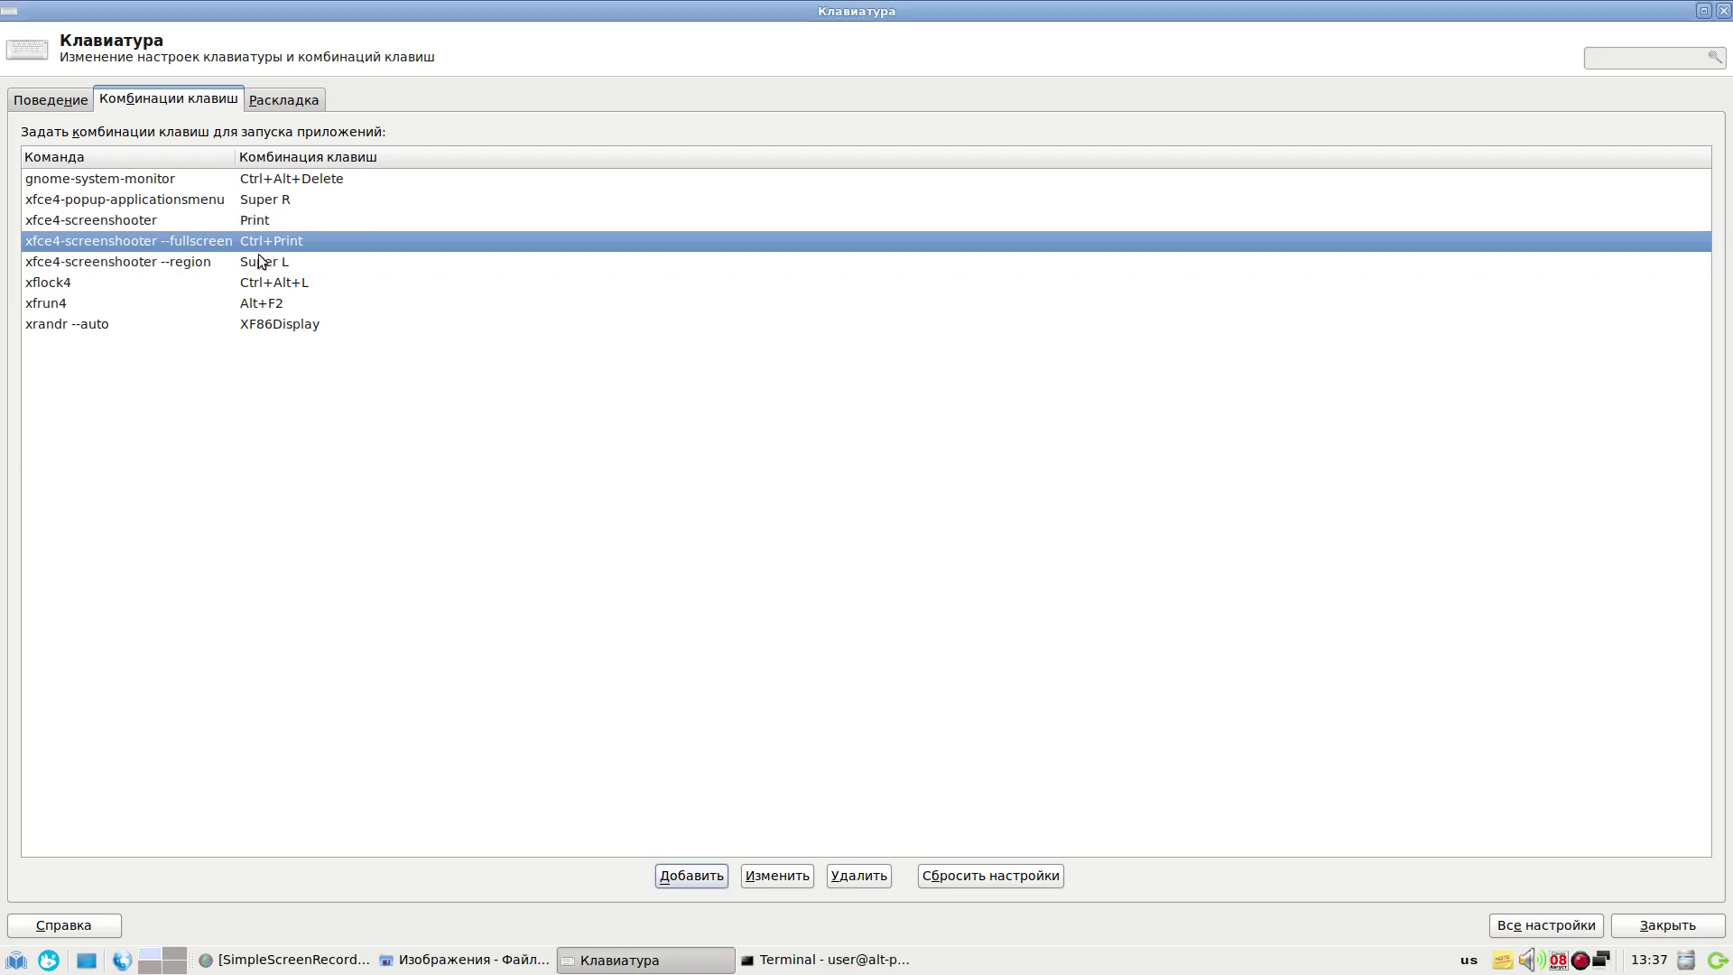
{"action": "left_click", "coordinate": [274, 263]}
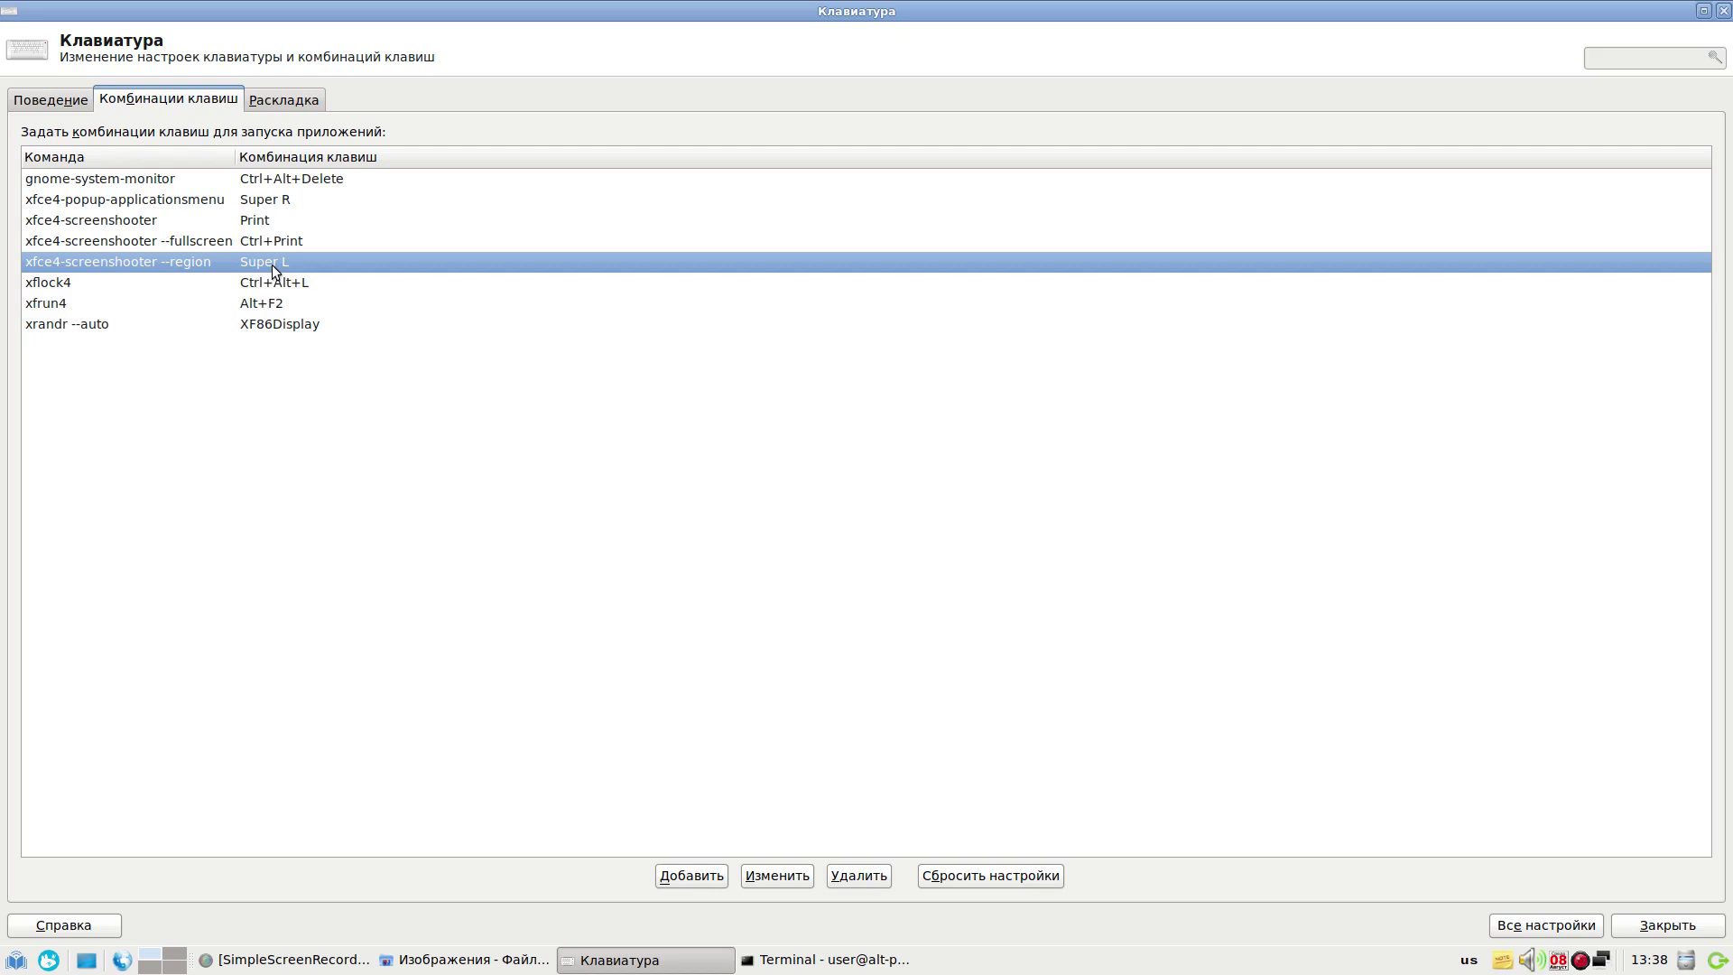
Clear the desktop, capture a region of about 624 x 650 pixels with the region shortcut, and save it in the Изображения folder
{"action": "left_click", "coordinate": [646, 959]}
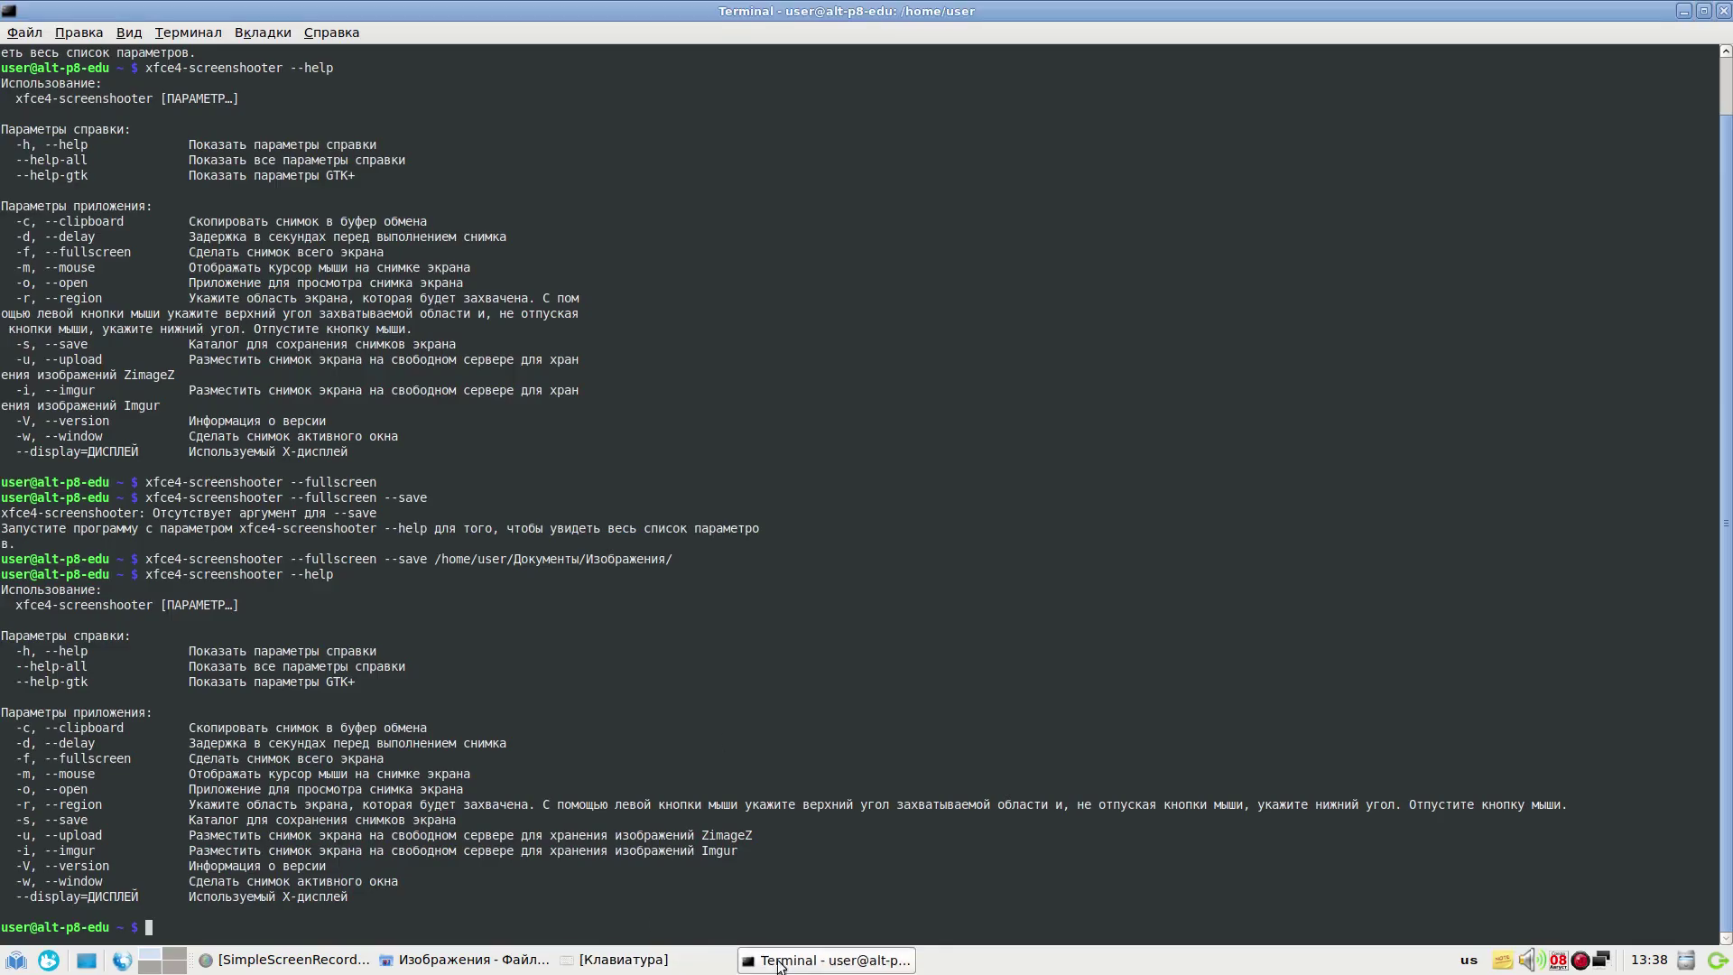
{"action": "left_click", "coordinate": [826, 959]}
{"action": "left_click", "coordinate": [1086, 260]}
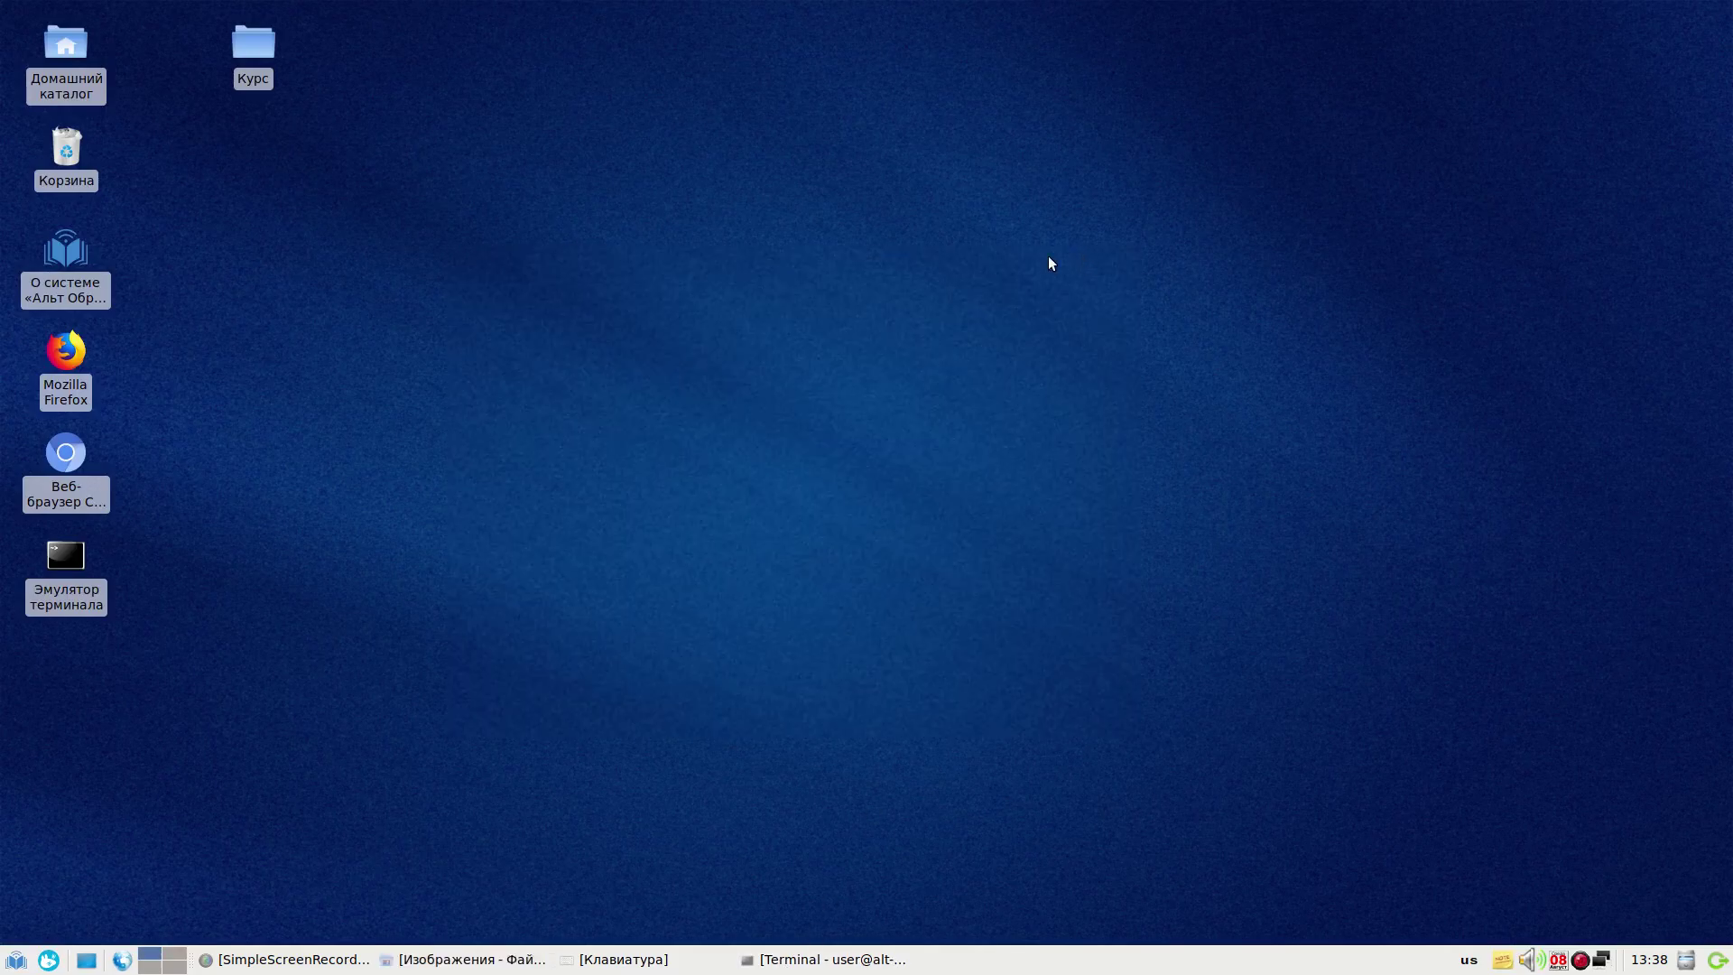
{"action": "left_click_drag", "start_coordinate": [599, 120], "coordinate": [653, 147]}
{"action": "key", "text": "Print"}
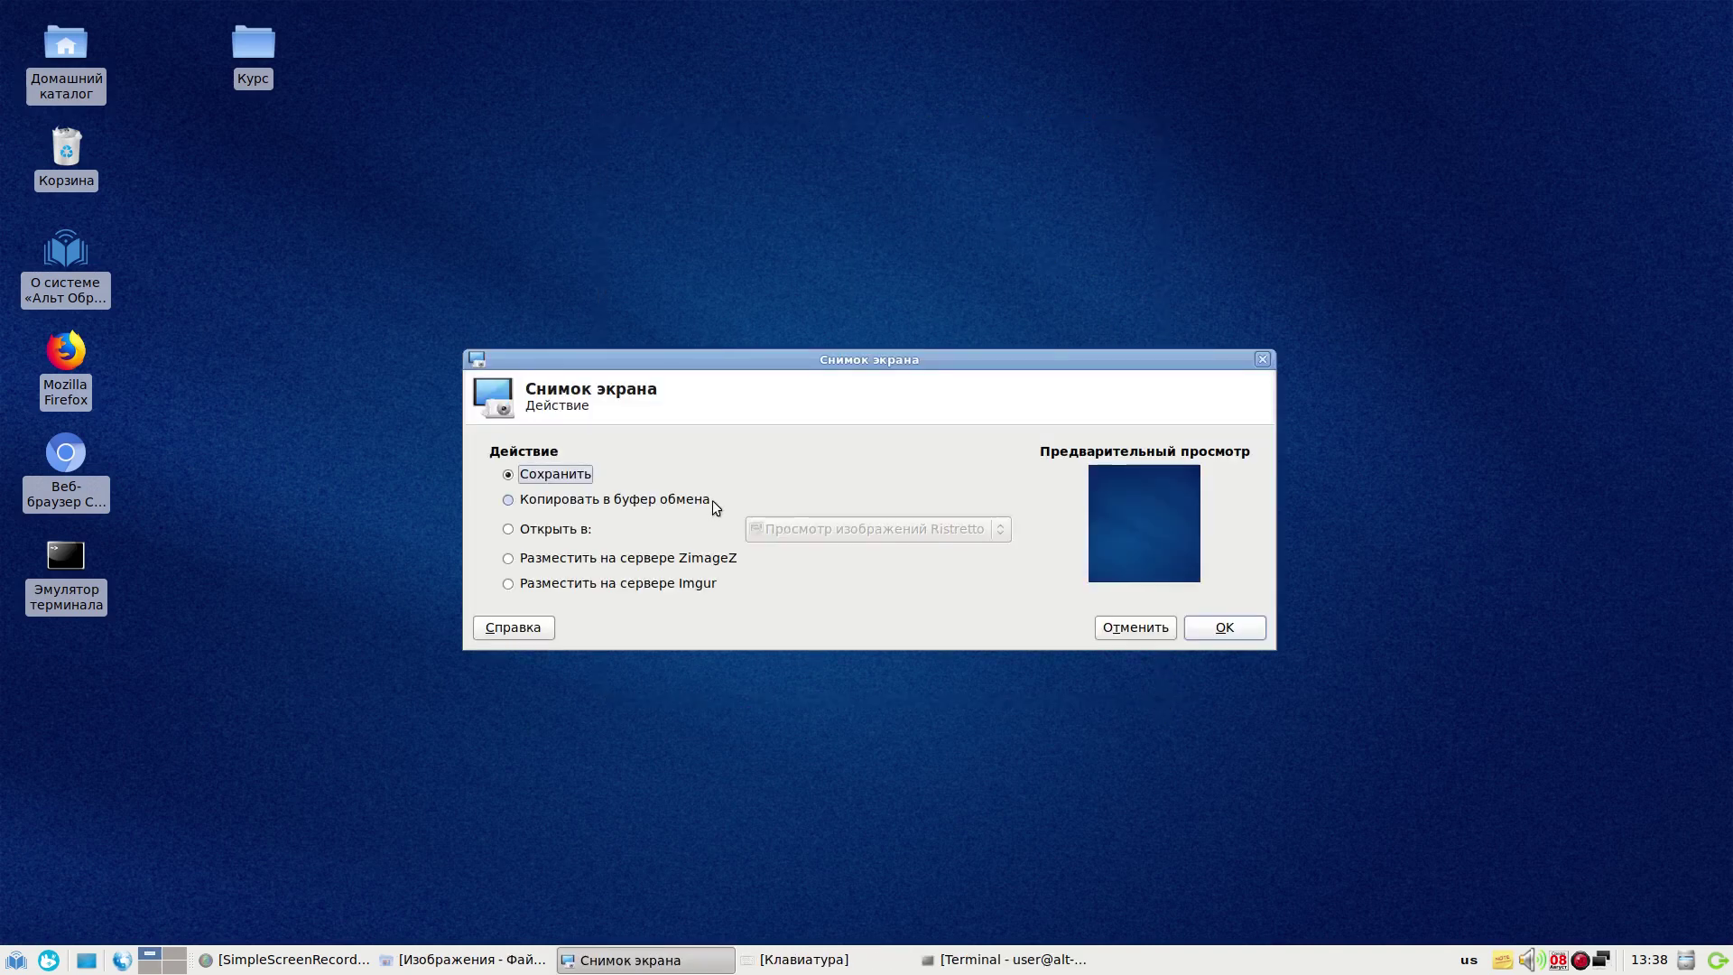
{"action": "left_click", "coordinate": [1205, 633]}
{"action": "left_click", "coordinate": [1190, 747]}
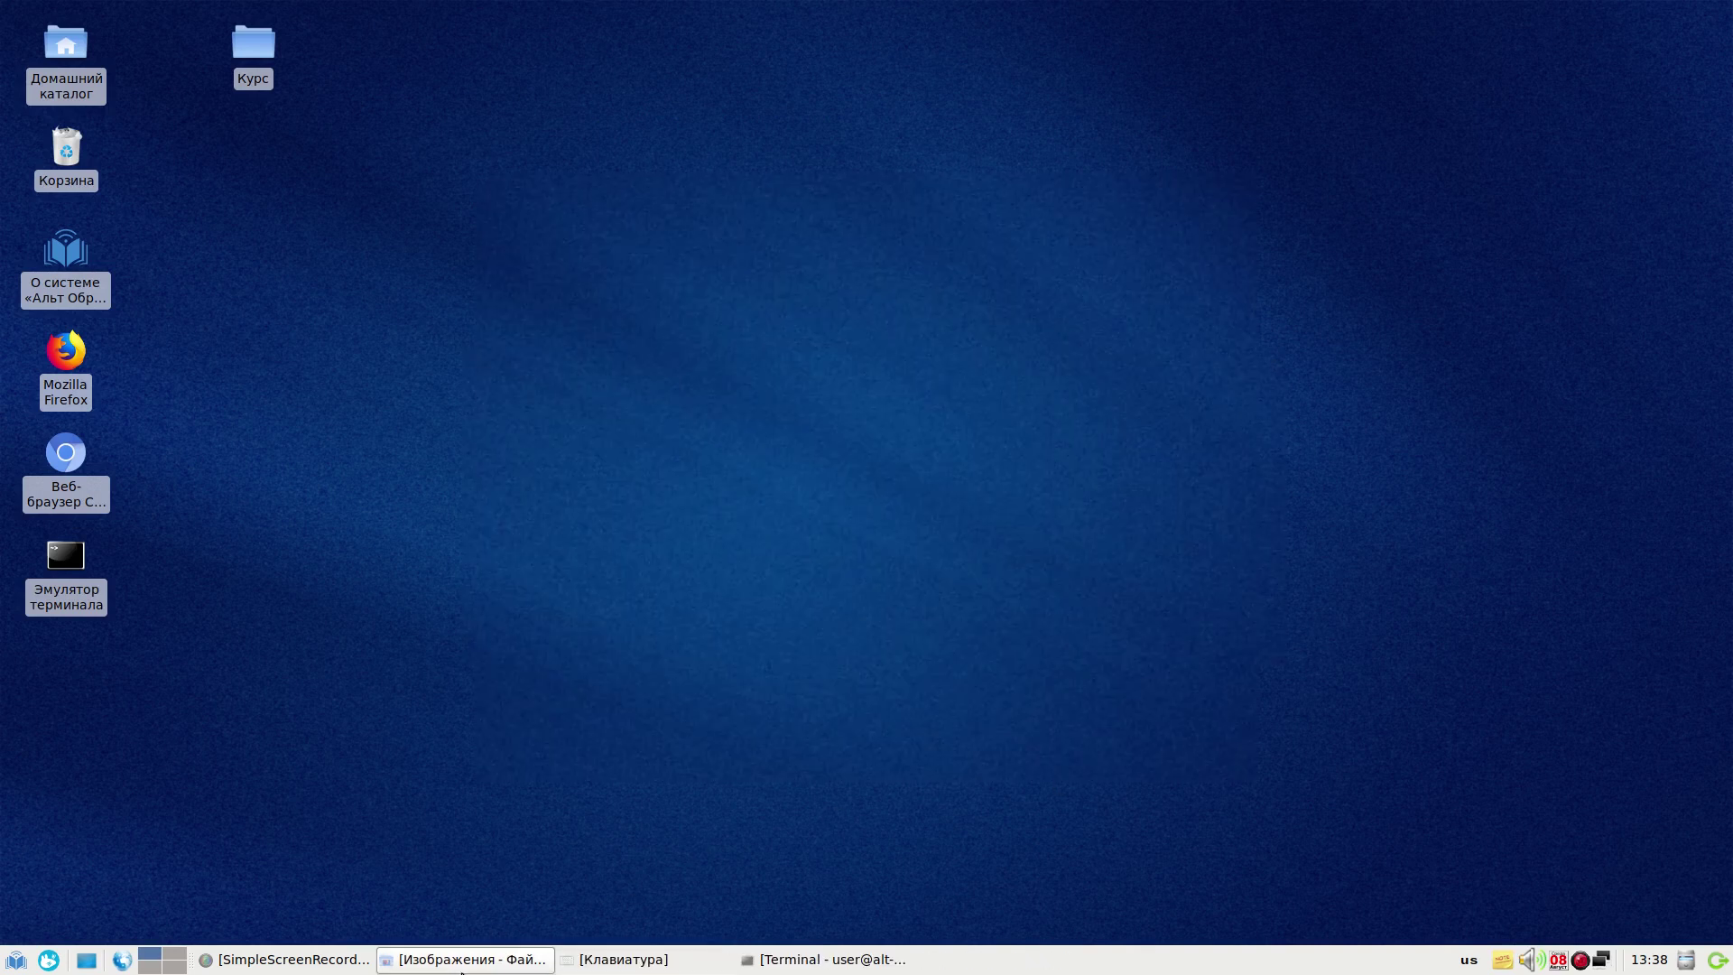
View the saved region capture from the Изображения folder and return to the option list in the terminal
{"action": "left_click", "coordinate": [491, 959]}
{"action": "double_click", "coordinate": [861, 397]}
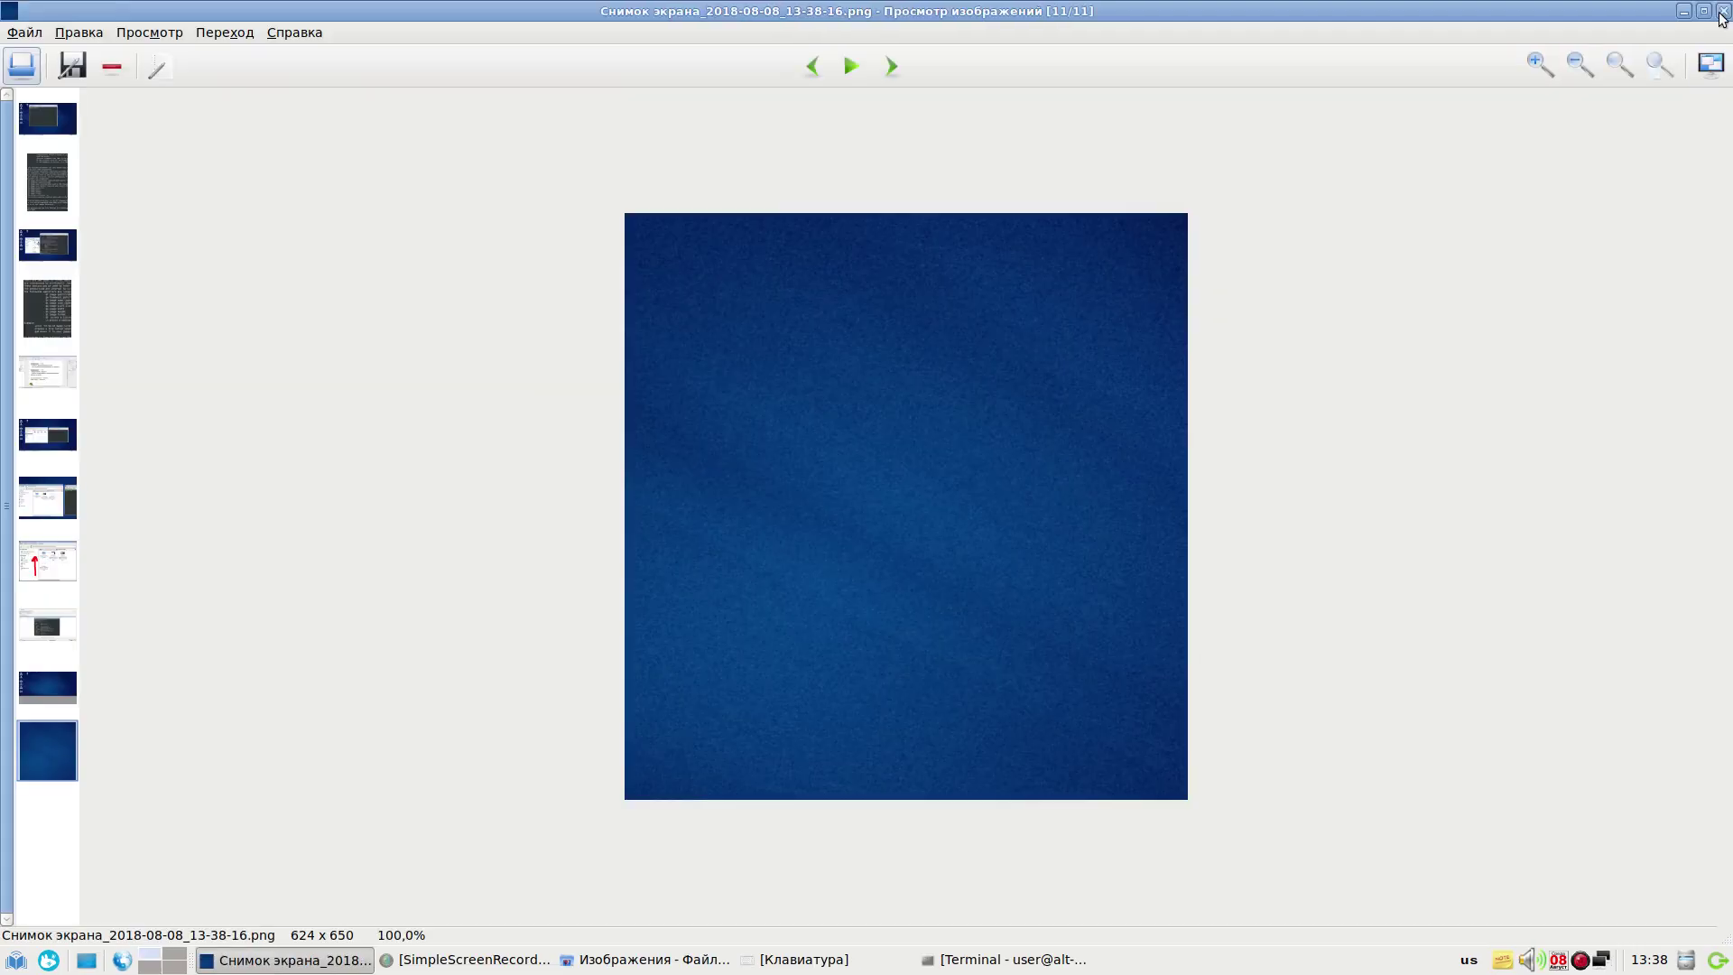
{"action": "left_click", "coordinate": [1722, 7]}
{"action": "left_click", "coordinate": [1086, 259]}
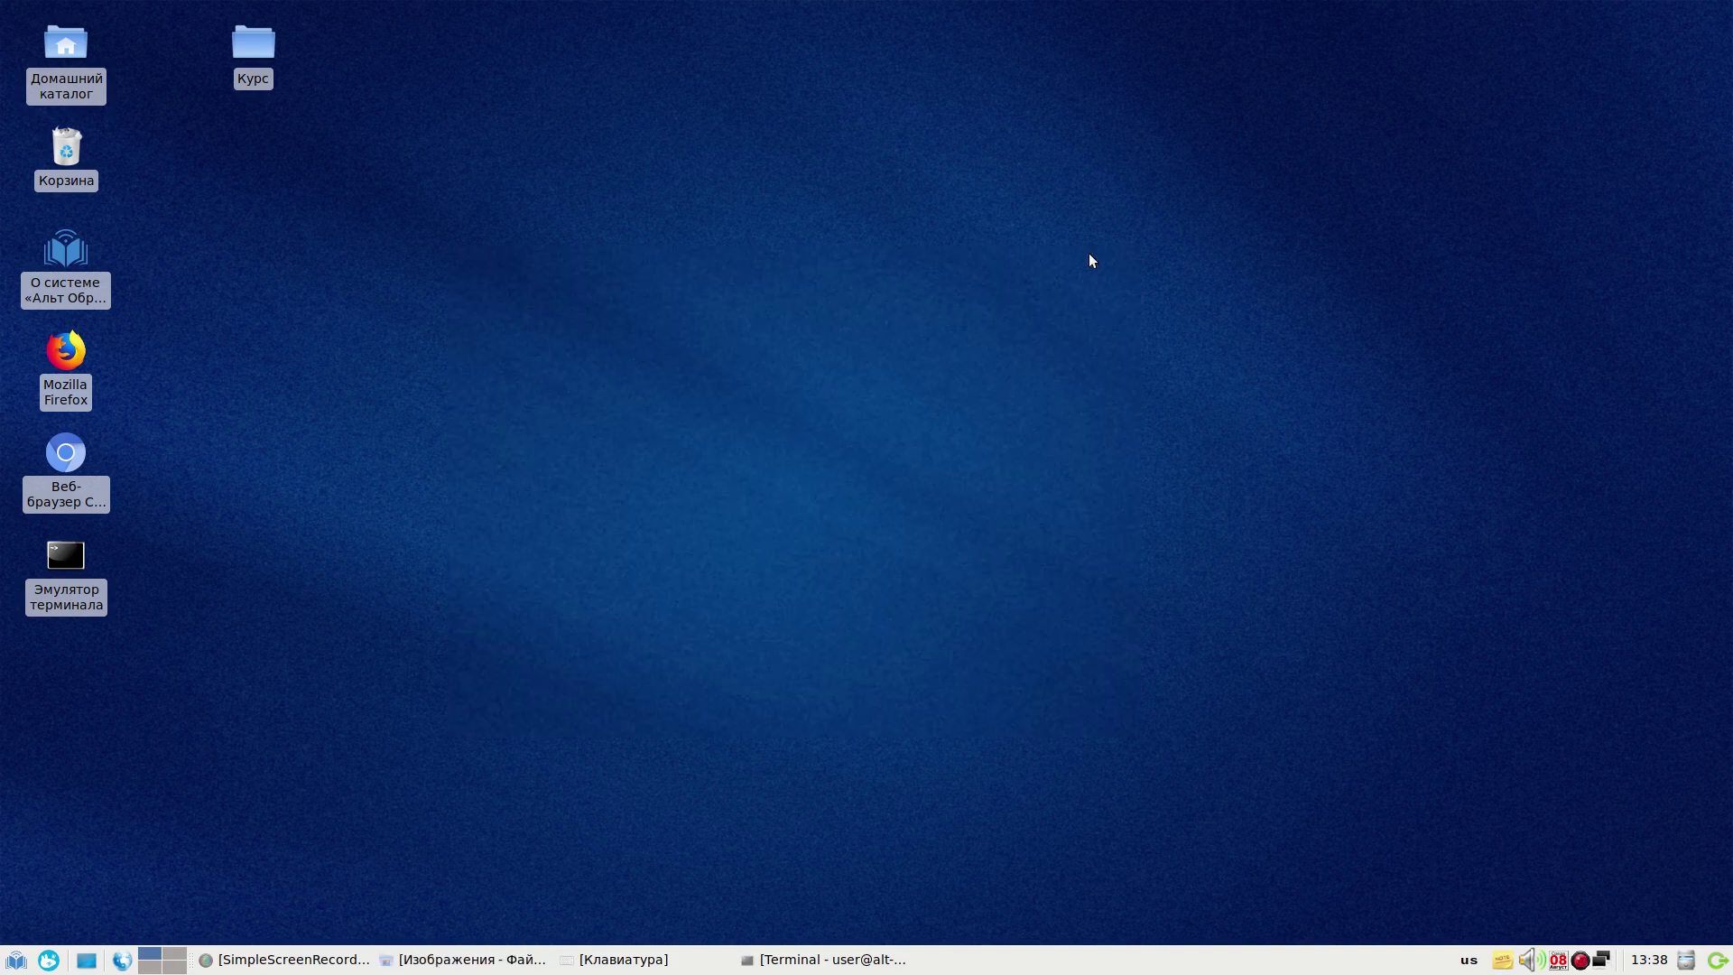
{"action": "left_click", "coordinate": [824, 960]}
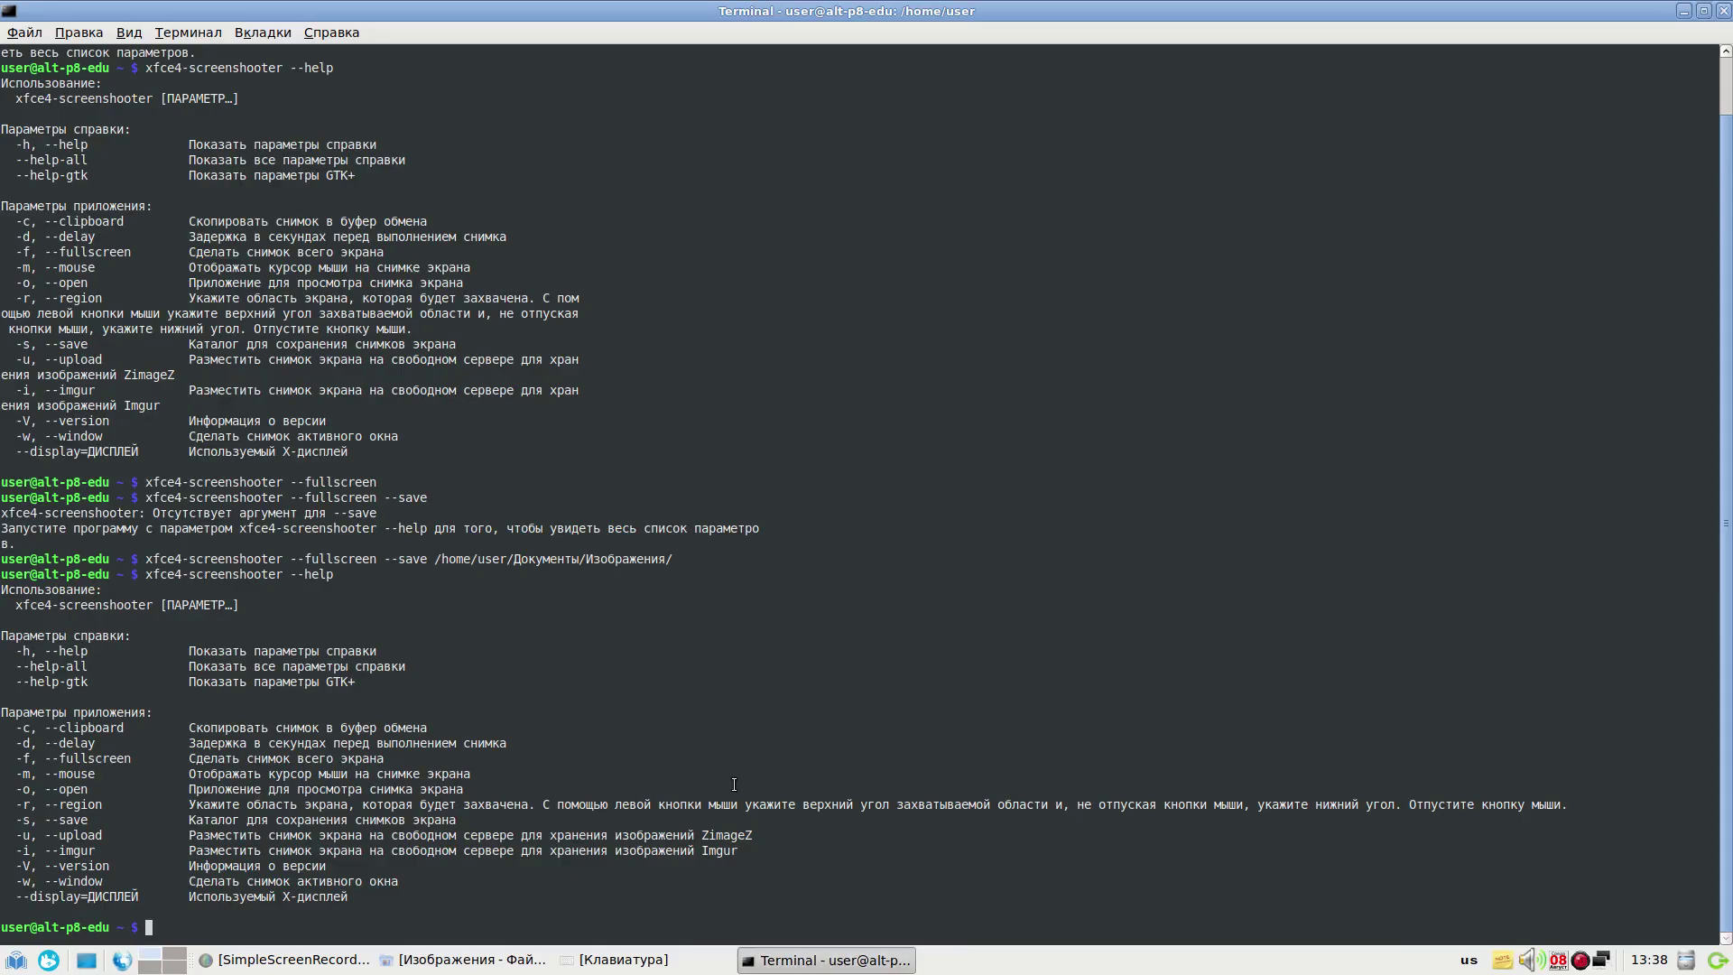